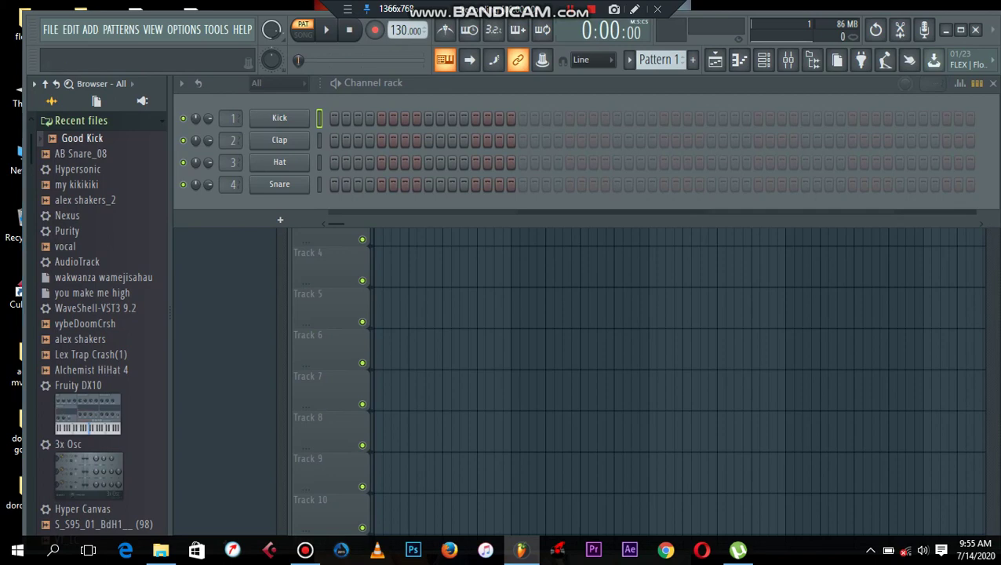
Step: Reposition and resize the FL Studio window so it fills the desktop area above the taskbar
drag(140, 15, 139, 23)
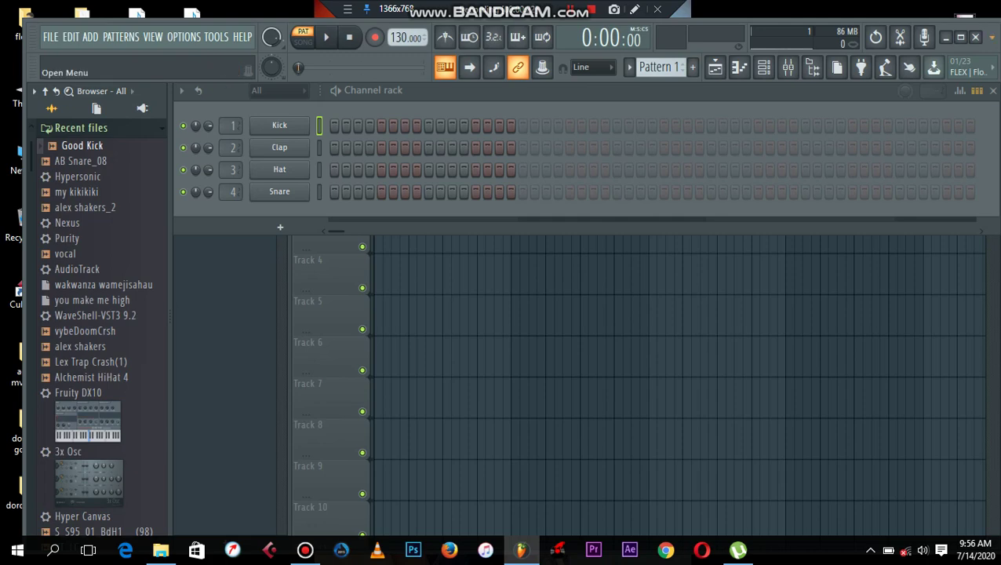
mouse_move(963, 27)
mouse_down()
mouse_move(949, 11)
mouse_move(949, 33)
mouse_up()
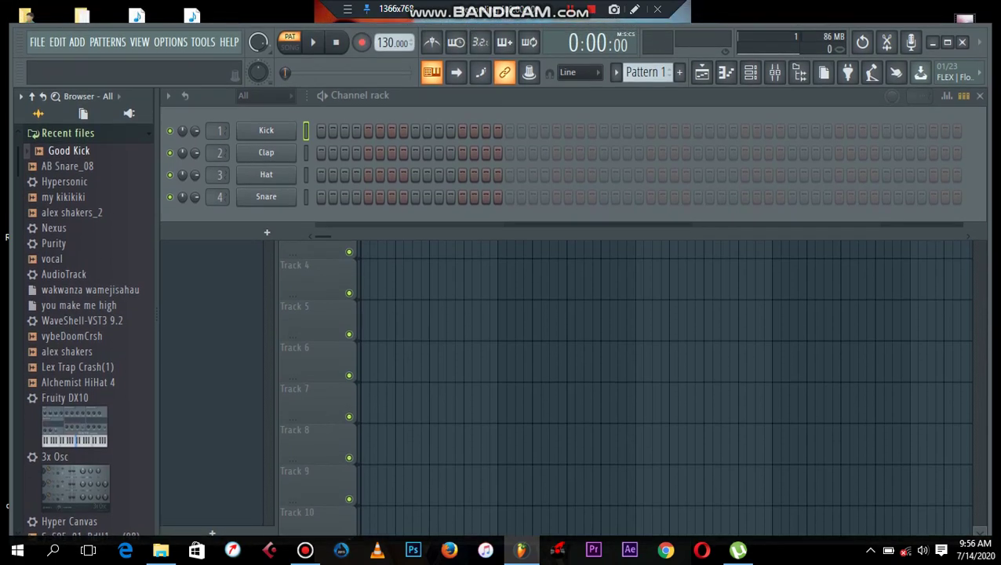
drag(143, 77, 144, 68)
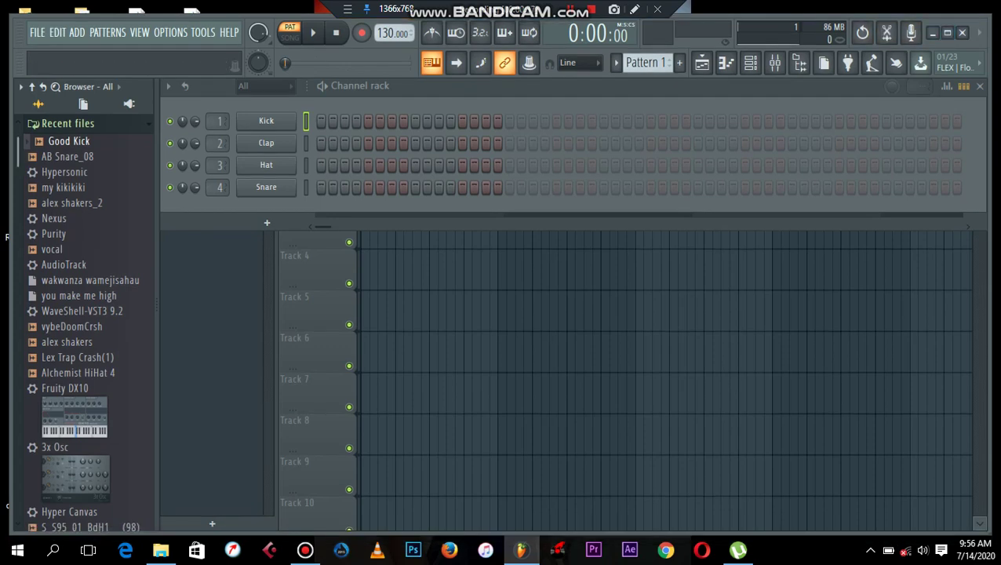
drag(11, 286, 2, 286)
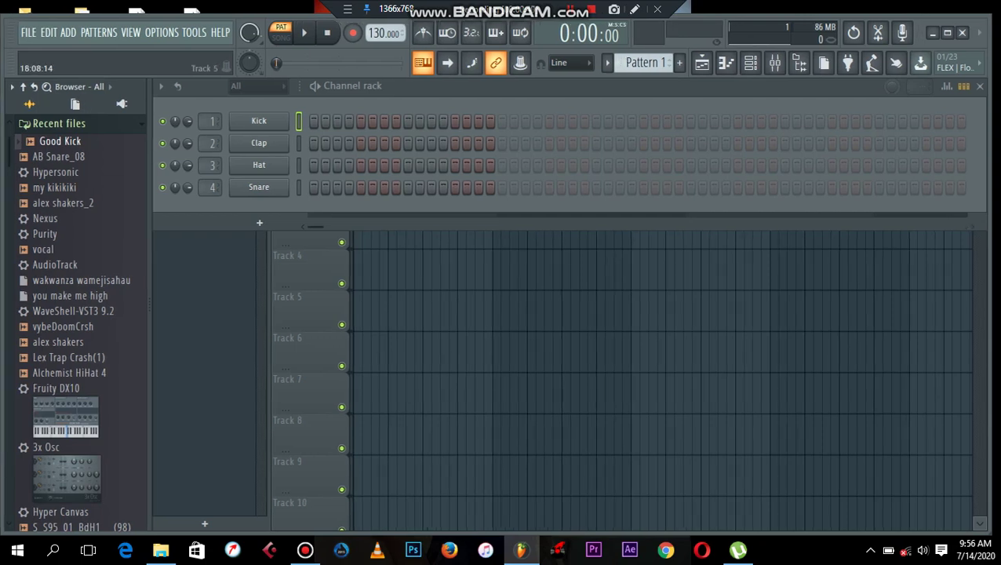
drag(989, 288, 1000, 287)
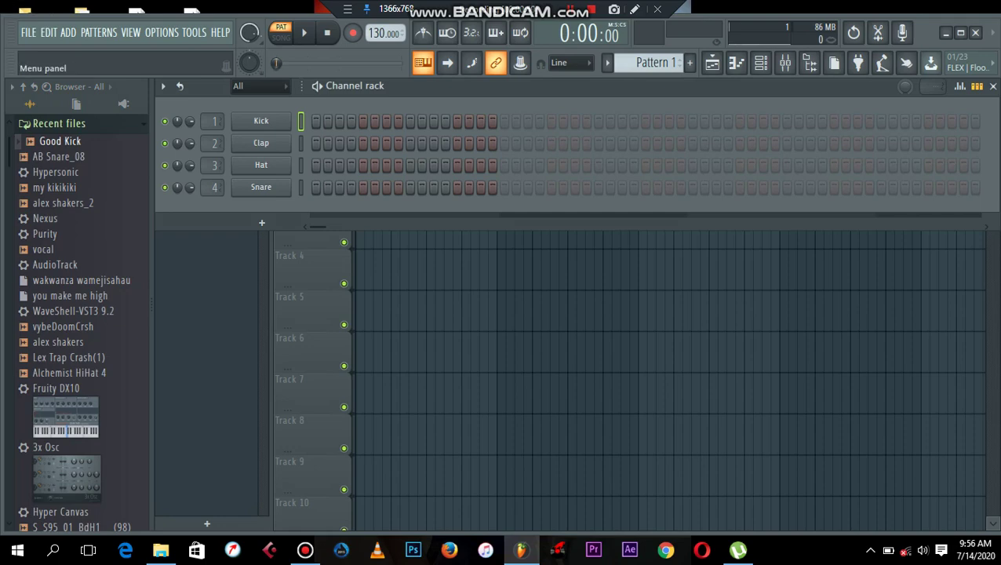
Step: Start a new project from a template with a single Sampler channel and set the tempo to 200
click(28, 32)
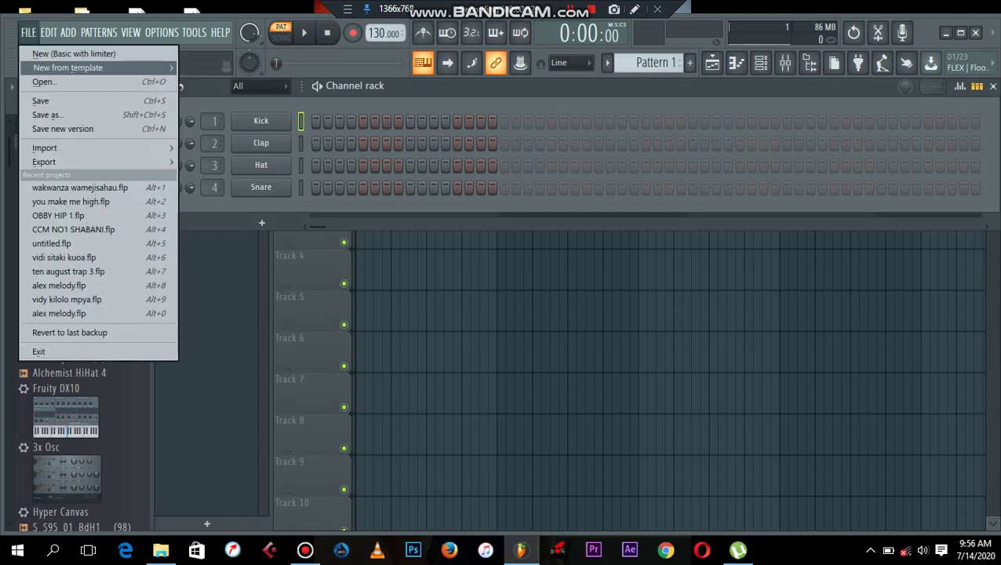
mouse_move(67, 68)
click(549, 86)
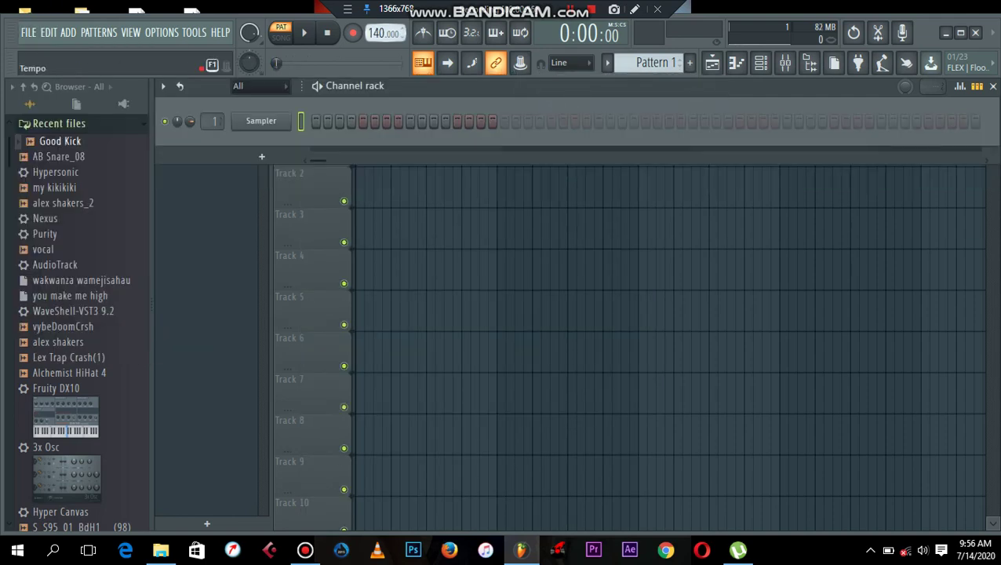
drag(378, 33, 378, 20)
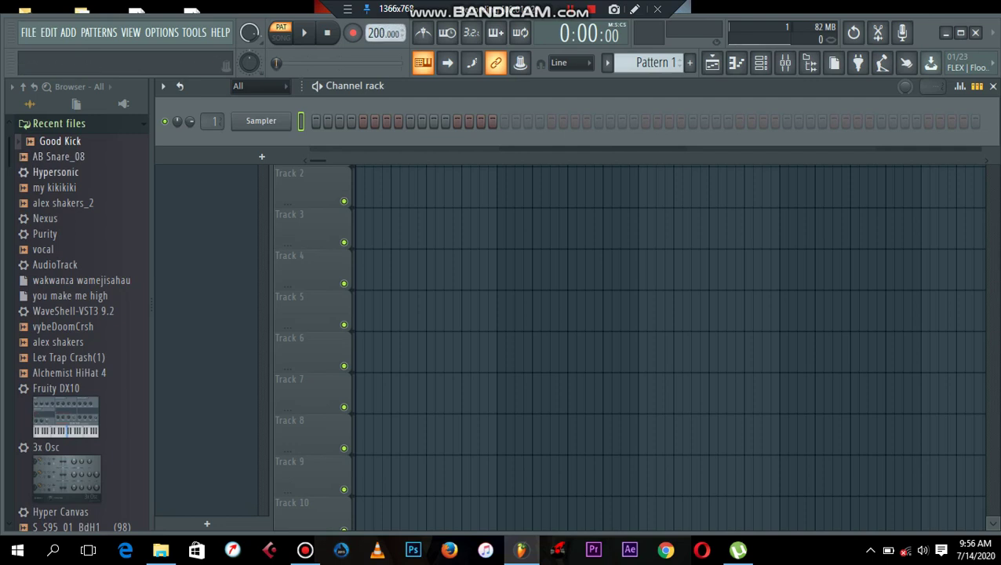
Step: Load Nexus onto the Sampler channel and choose the GT Nylon Clean 1 preset from the XP Guitars category
drag(45, 218, 250, 162)
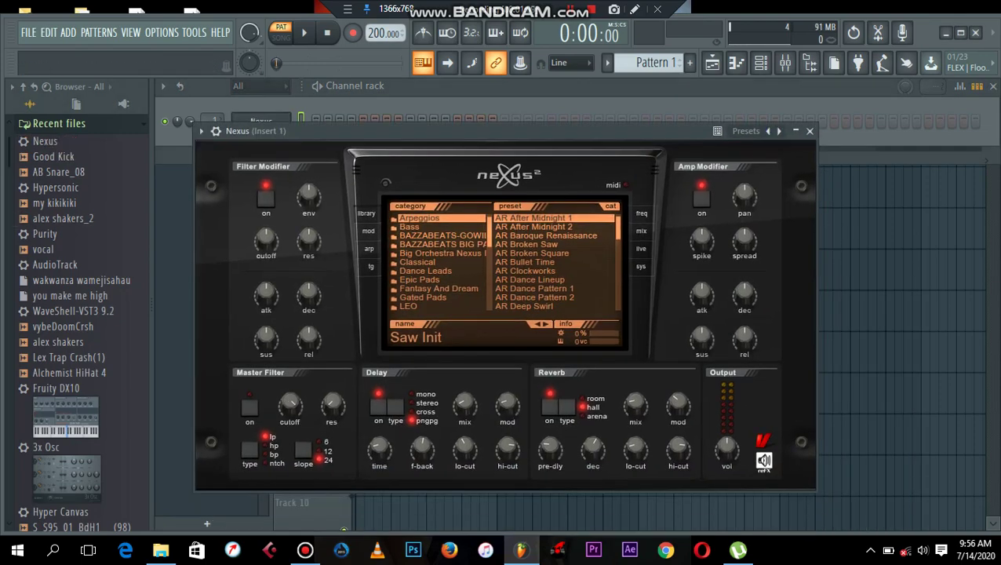
scroll(439, 261, down, 10)
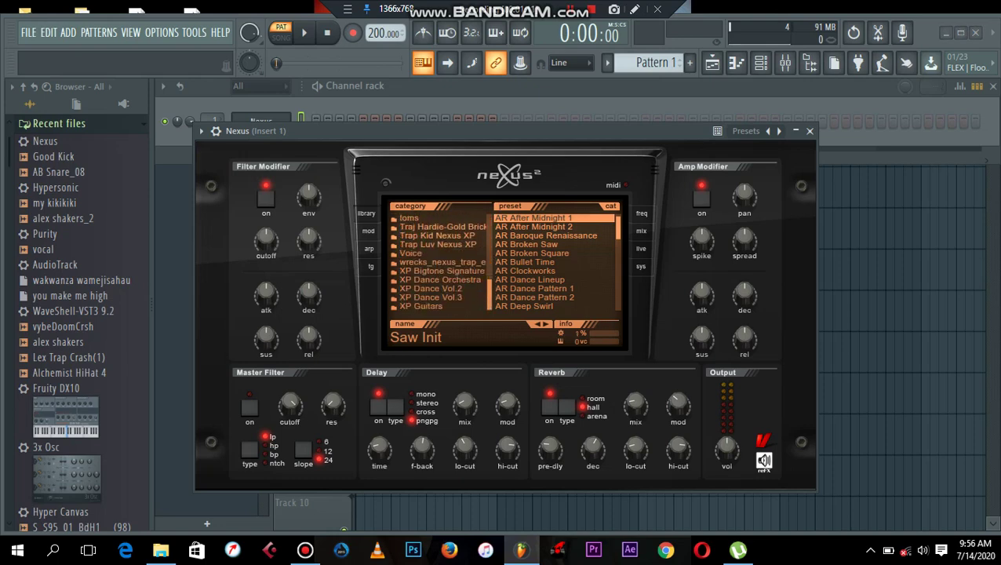
click(423, 306)
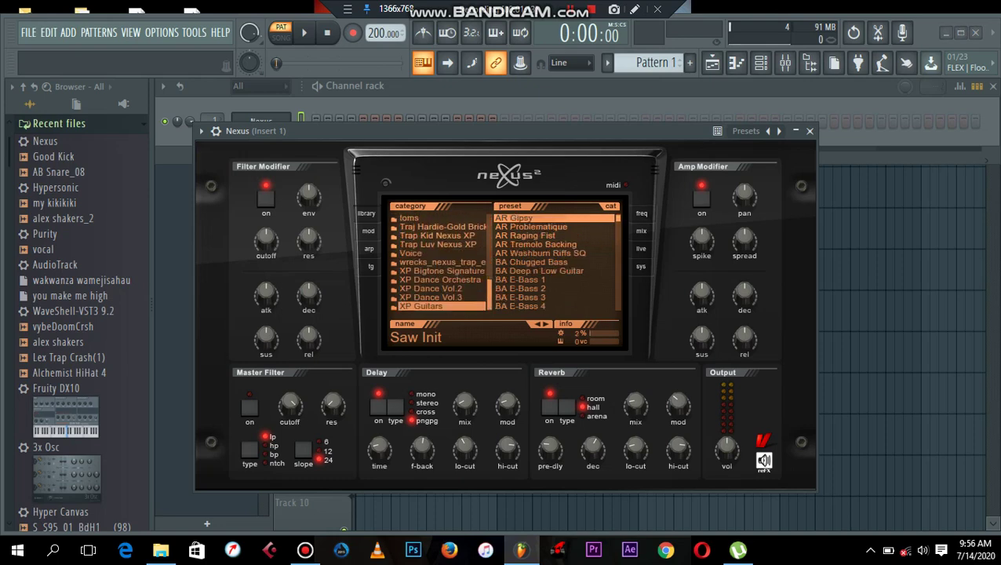
scroll(554, 262, down, 15)
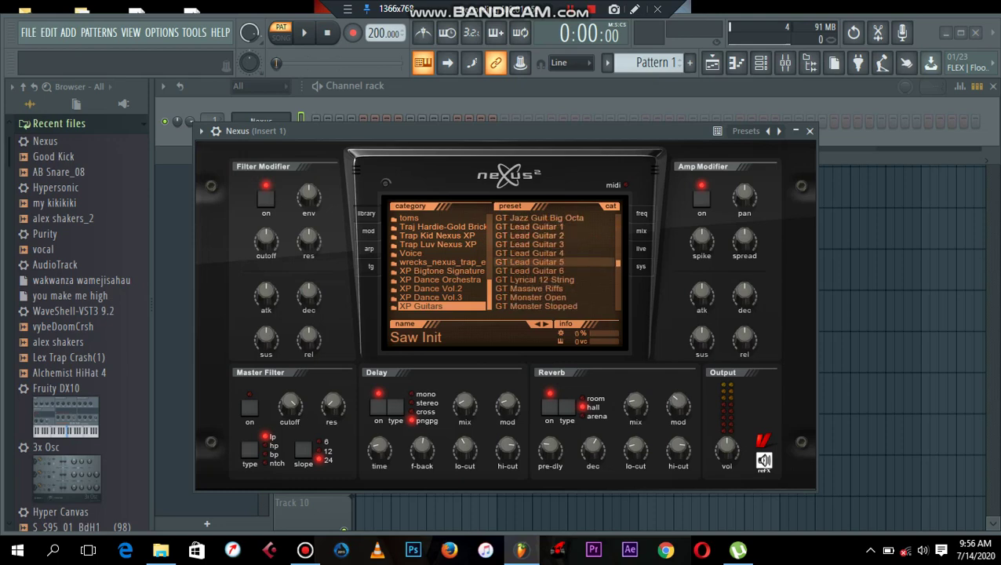
scroll(554, 261, down, 5)
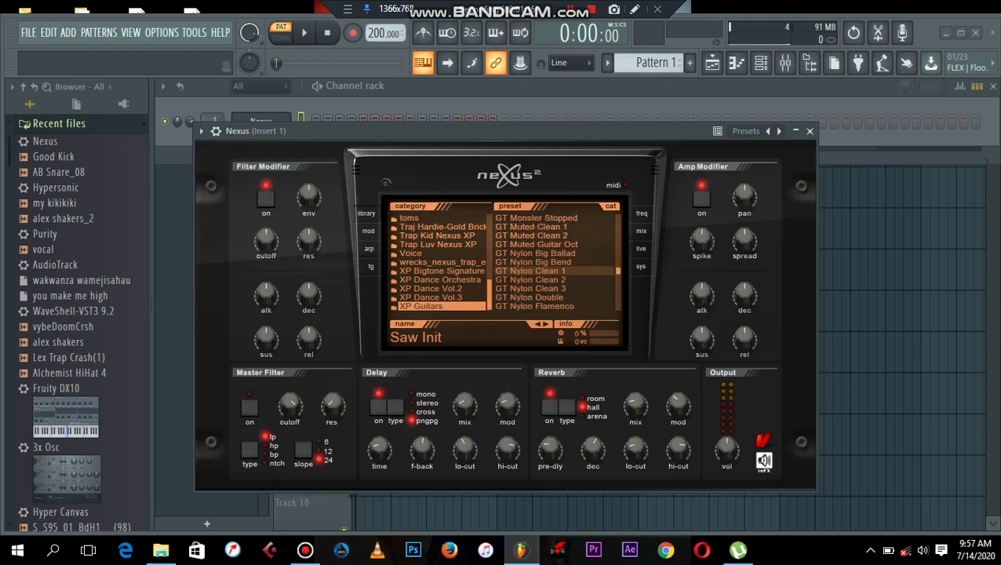
click(553, 270)
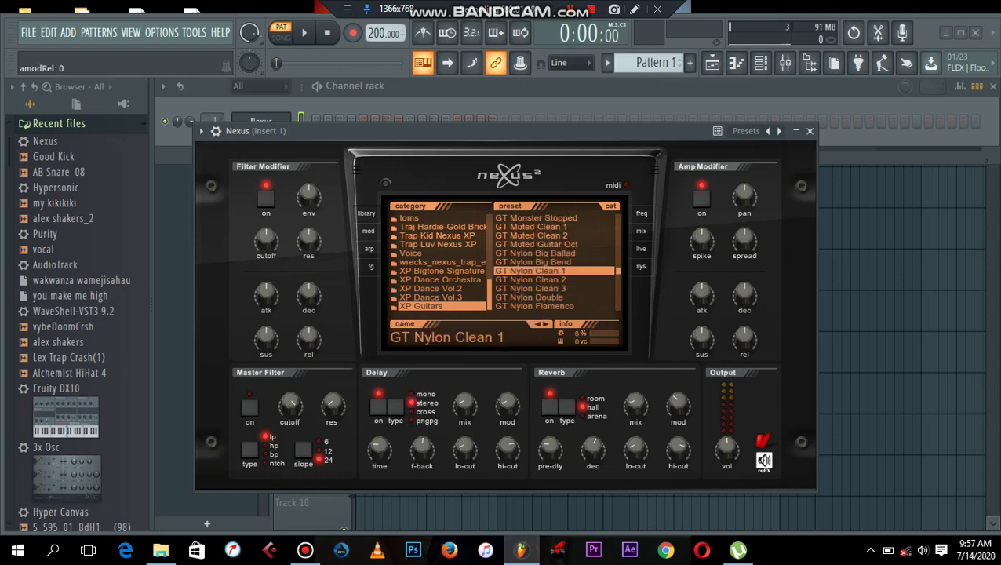
click(810, 131)
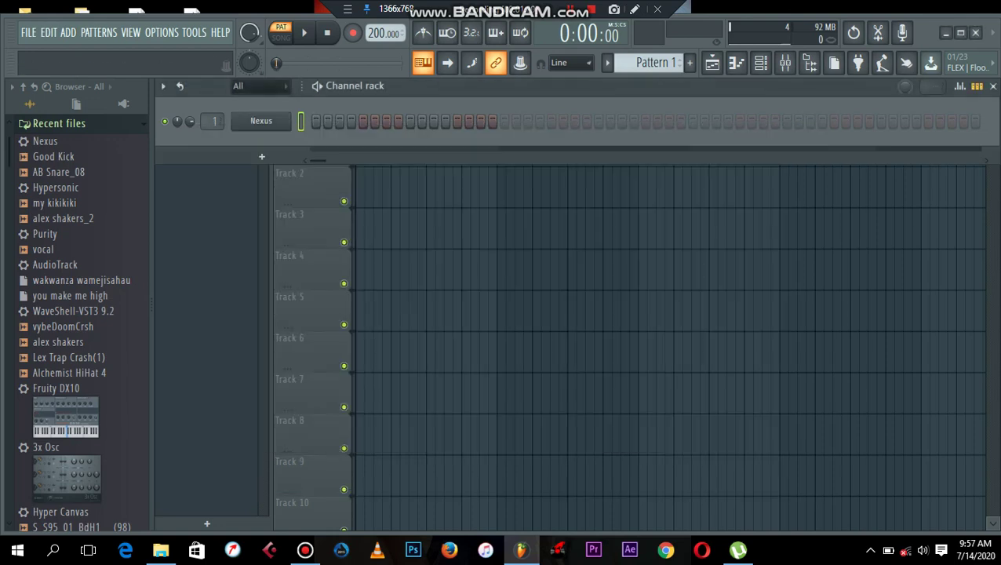
Step: Play several notes on the Nexus channel to audition the nylon guitar sound
key(q)
key(q)
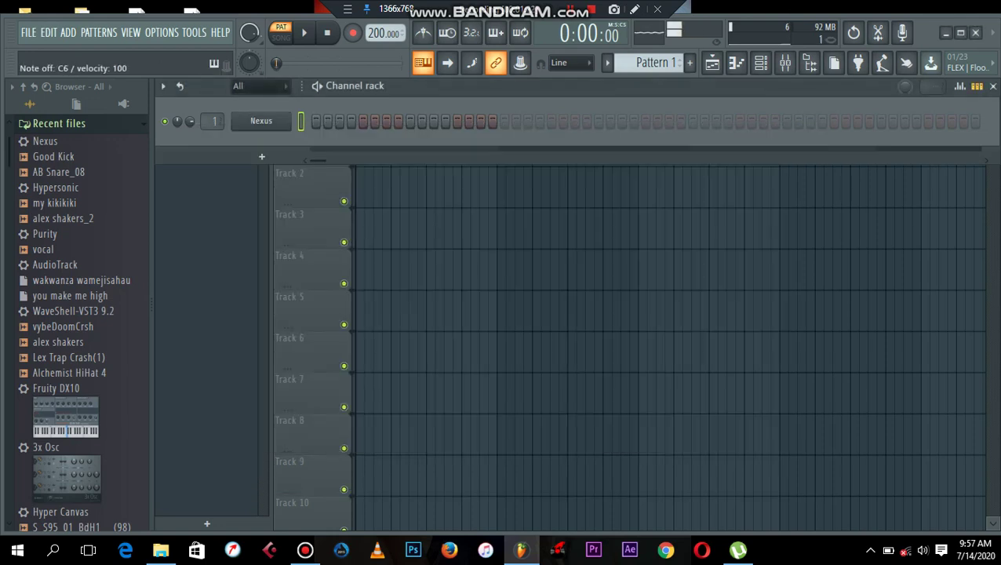
key(e)
key(m)
key(n)
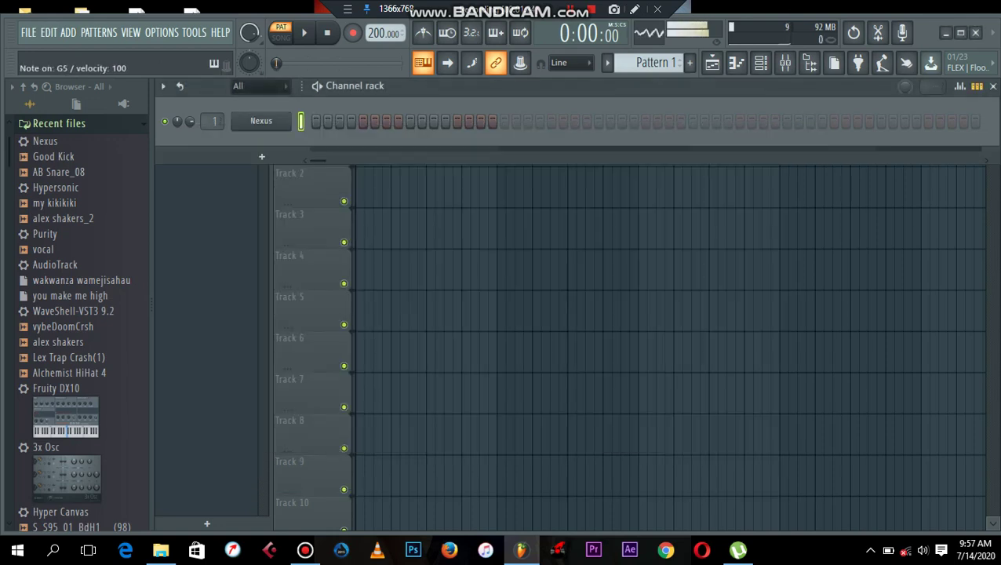
key(b)
Step: Open the Nexus channel's piano roll and place a four-step C5 note at the start of bar 1, previewing it
right_click(287, 121)
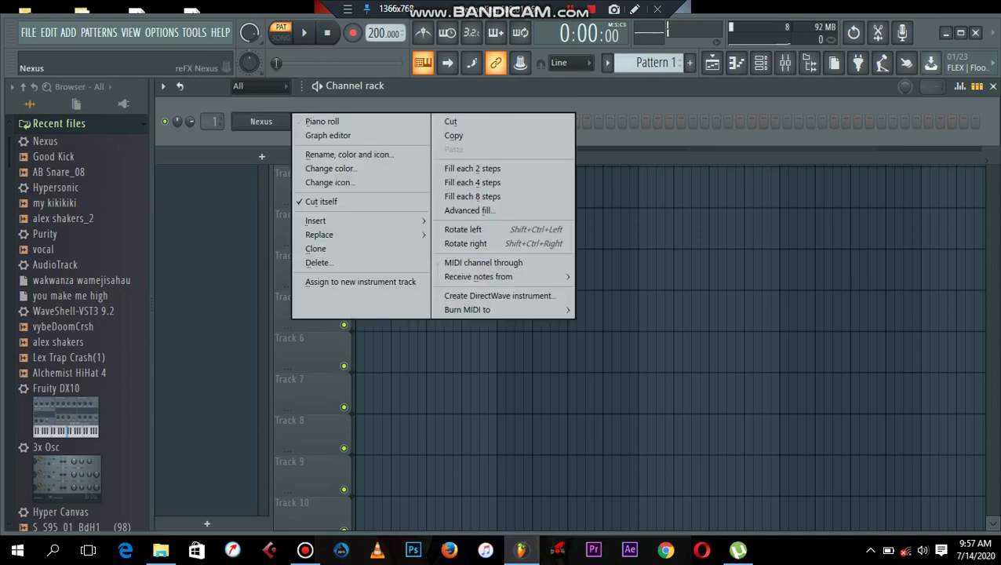
click(323, 121)
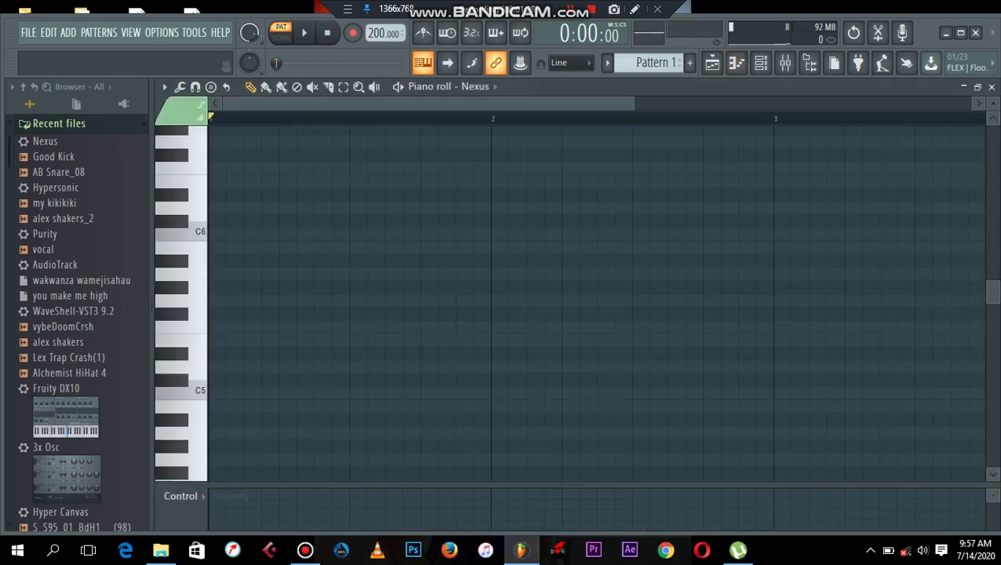
drag(632, 103, 773, 104)
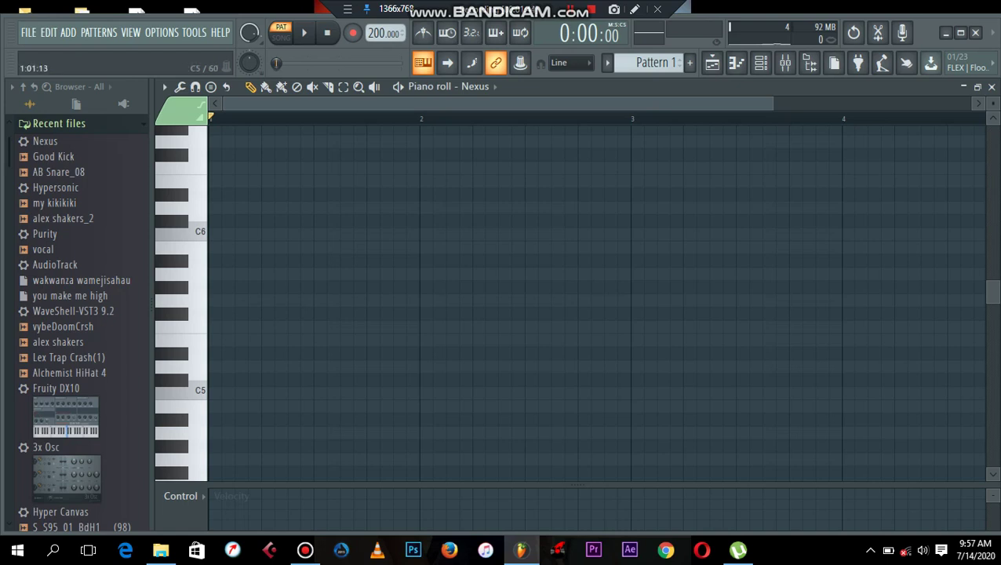
click(216, 393)
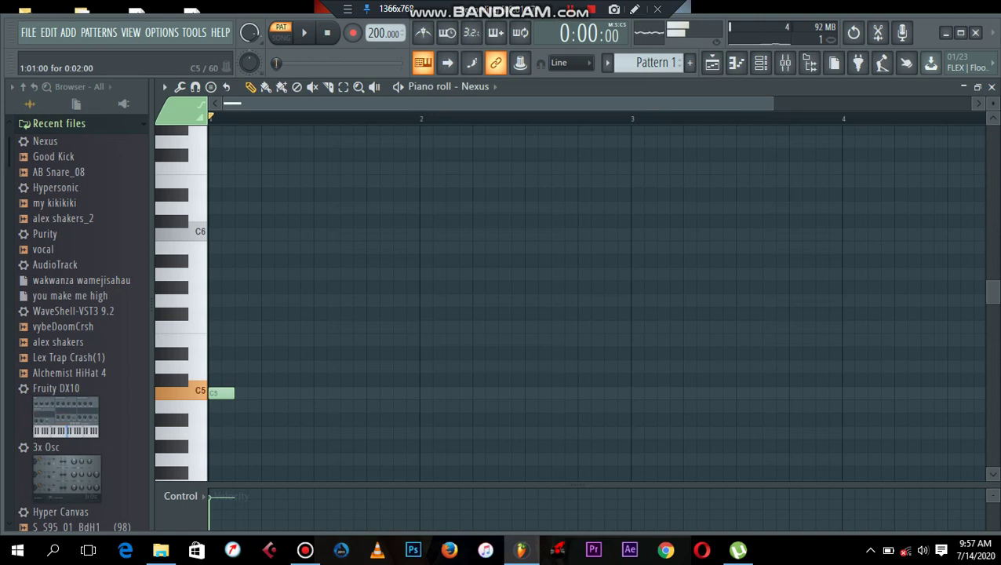
drag(233, 393, 260, 392)
key(space)
key(space)
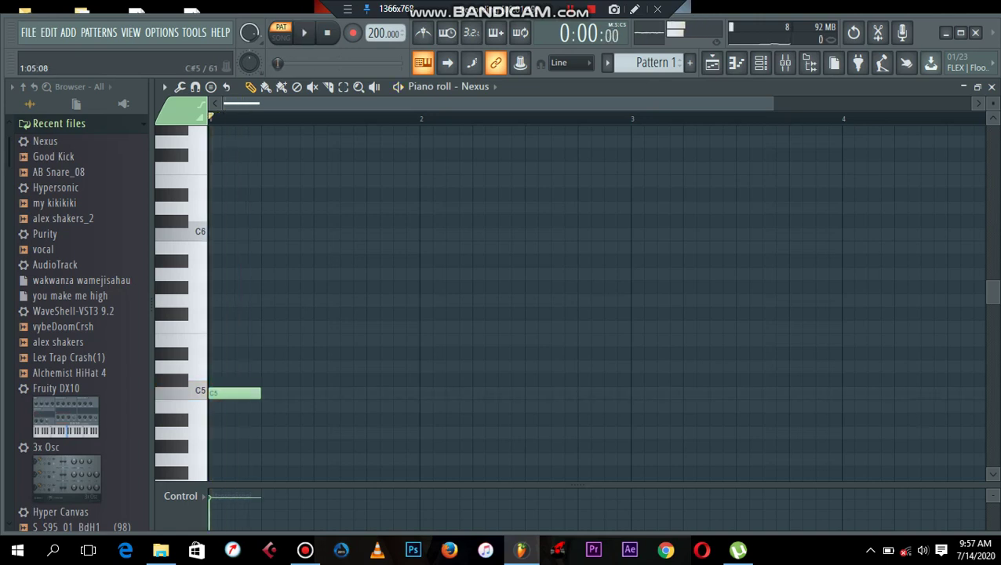
Step: Add four-step notes D#5 at step 3 and G5 at step 5 of bar 1, and play them back
click(239, 353)
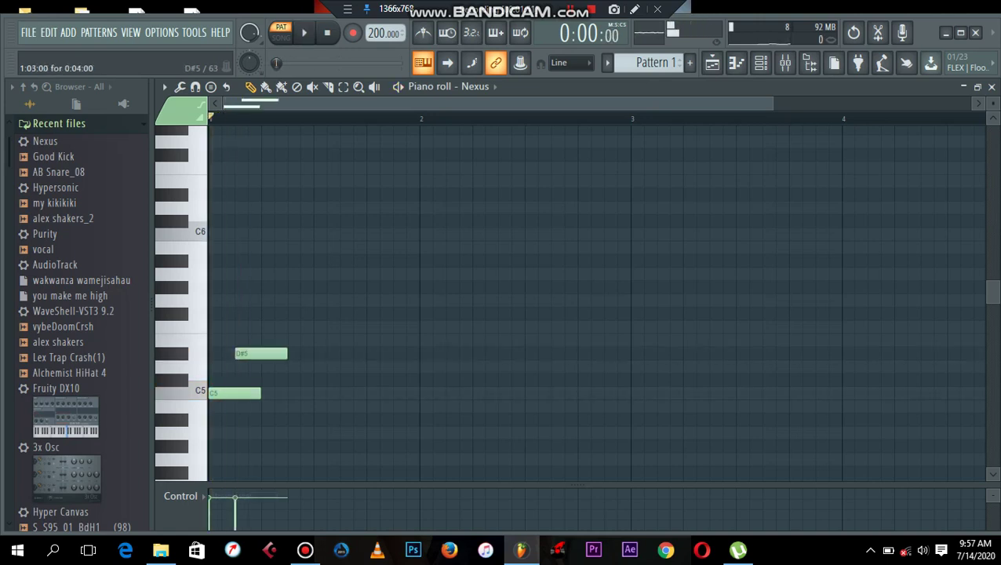
key(space)
key(space)
click(273, 301)
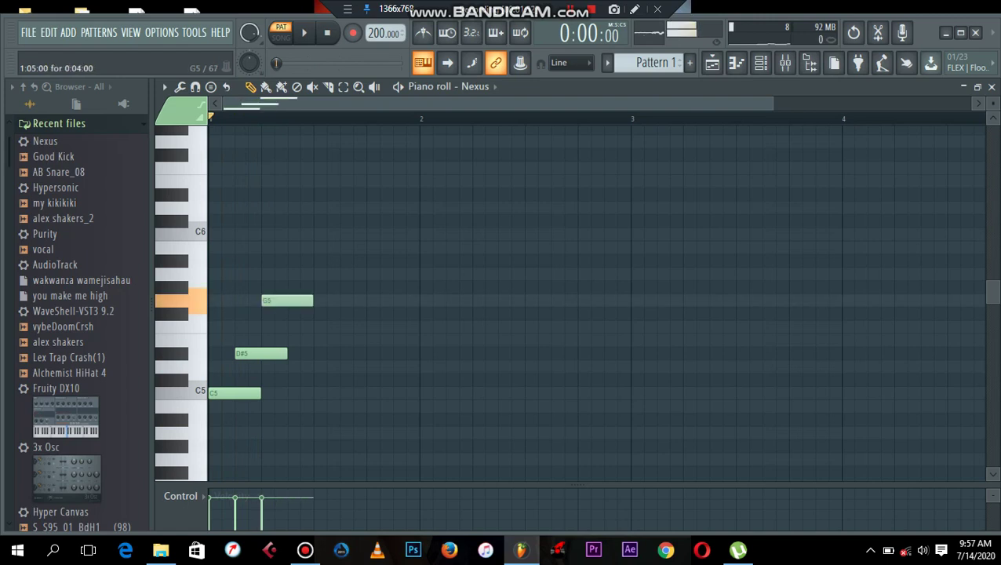
double_click(273, 300)
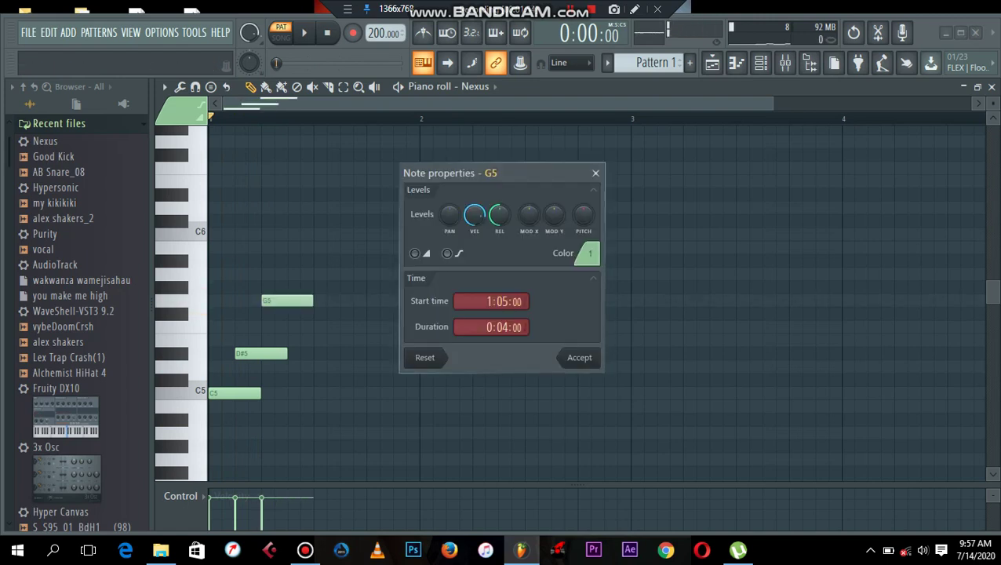
click(595, 173)
key(space)
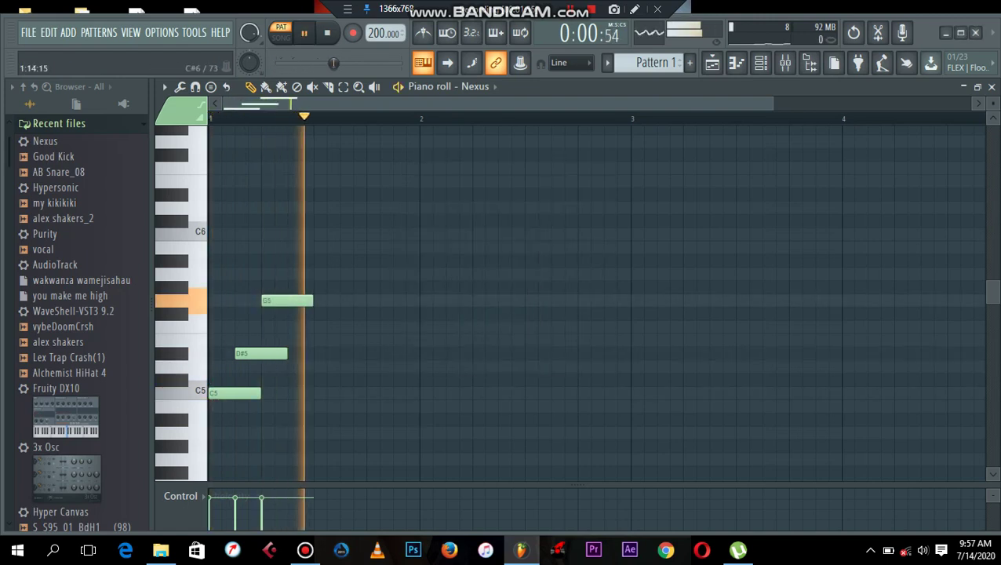
key(space)
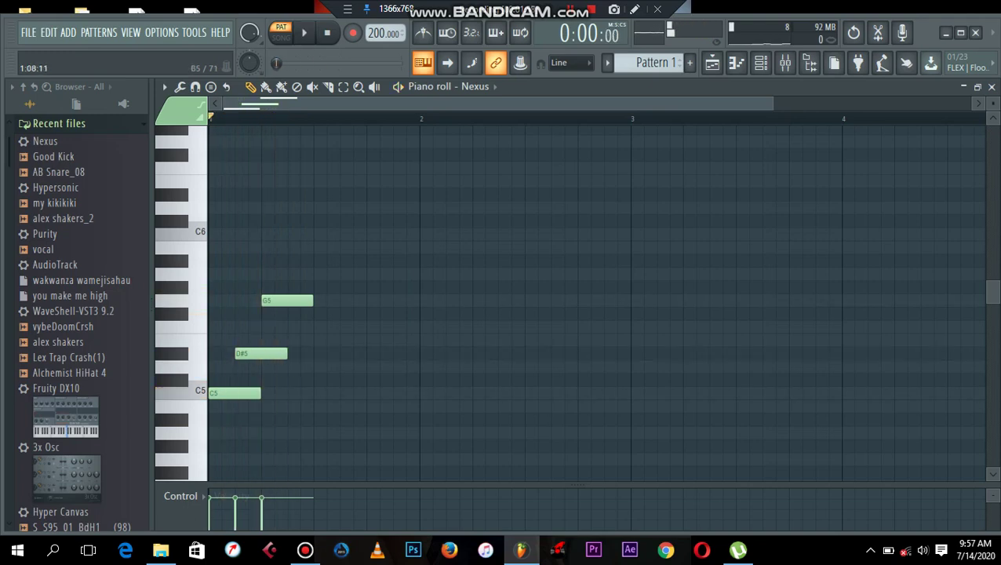
Step: Add a four-step C6 note at step 7 of bar 1 and start playback of the pattern
click(300, 248)
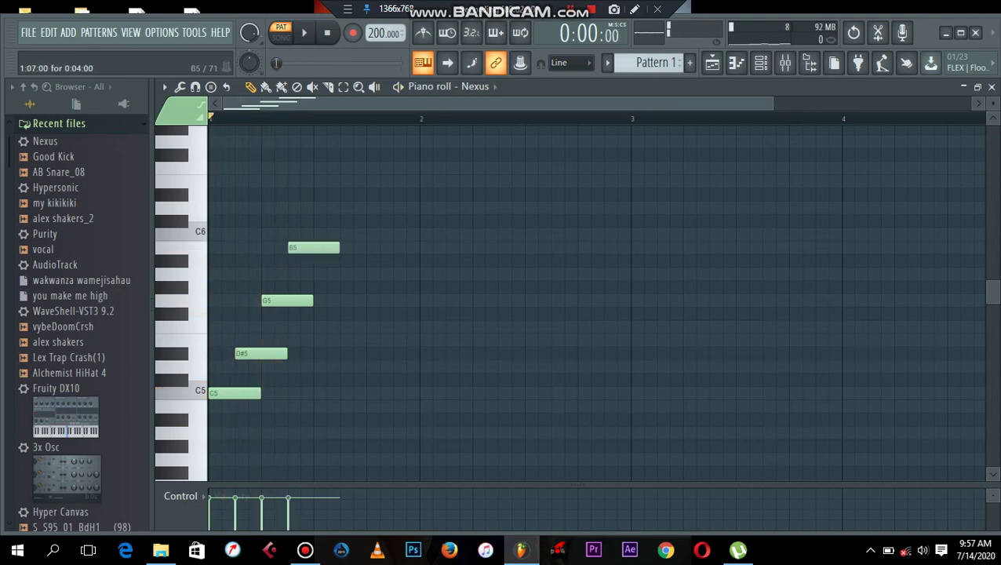
drag(299, 247, 300, 233)
key(space)
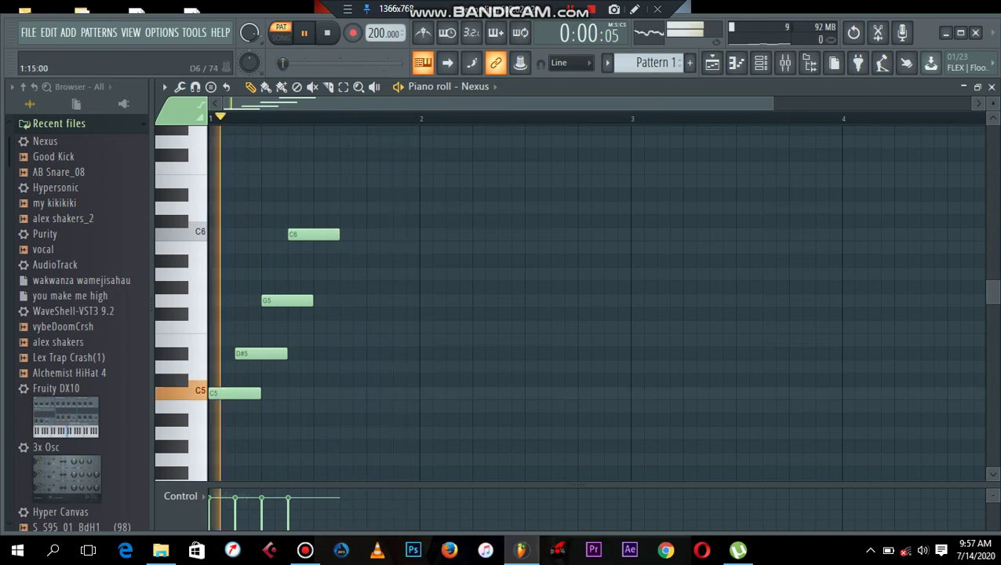
Step: Lengthen all four notes together to ten steps each, deselect them and play the pattern back
drag(390, 205, 212, 402)
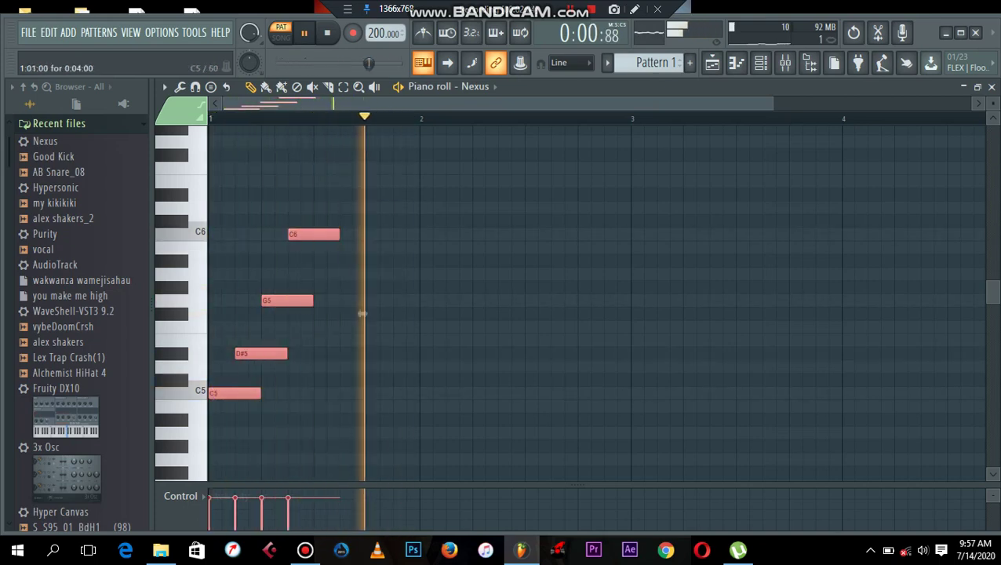
drag(362, 314, 442, 313)
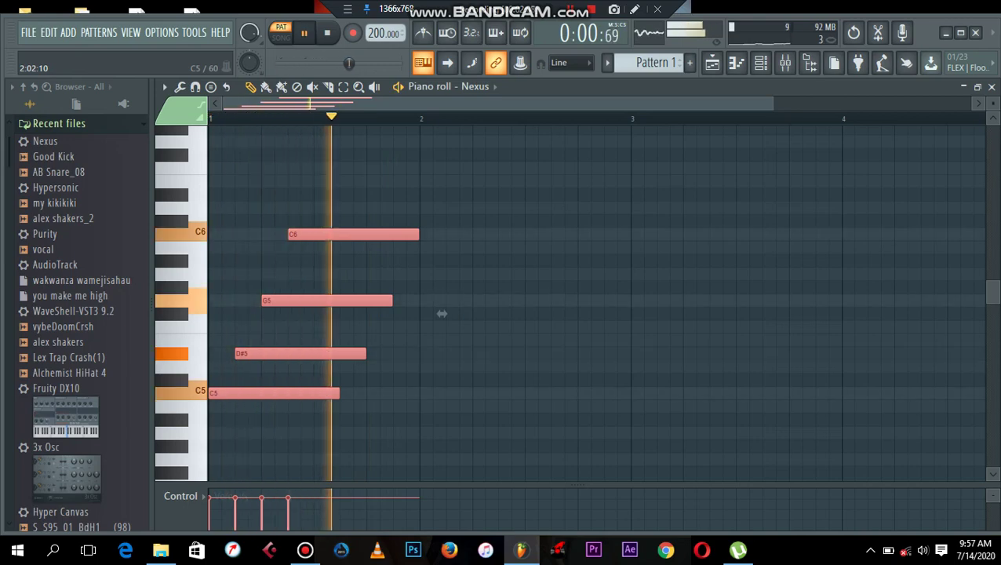
key(space)
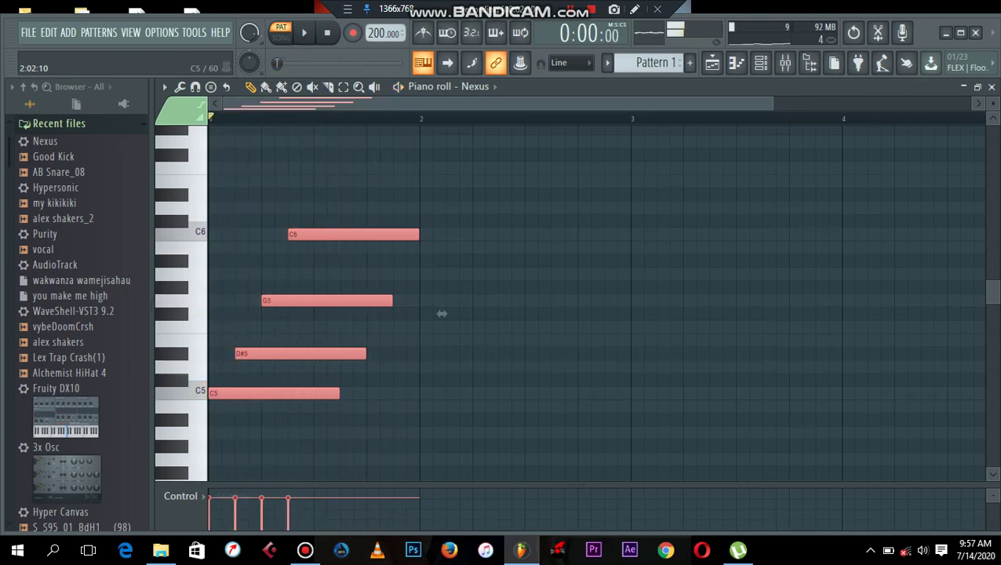
key(ctrl+d)
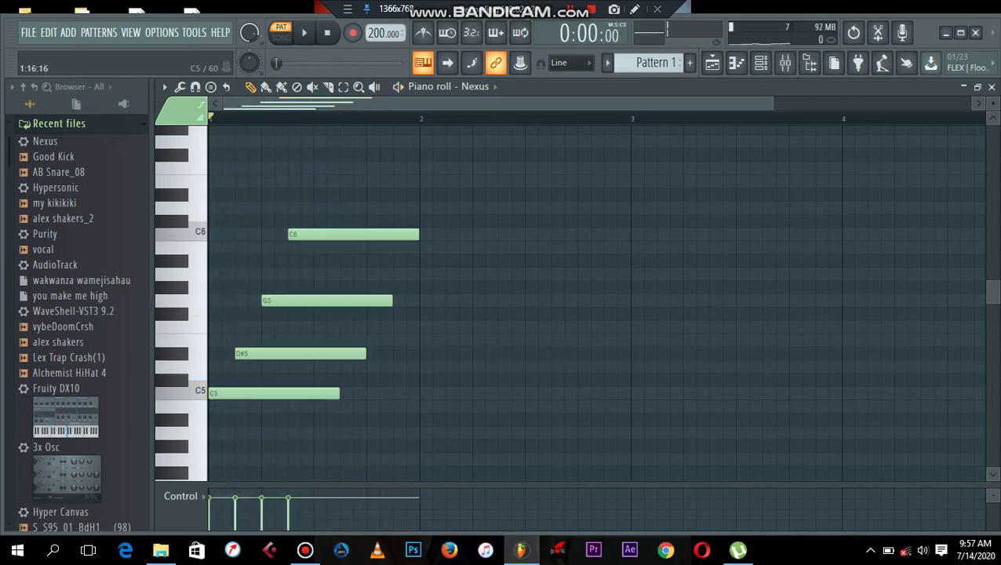
key(space)
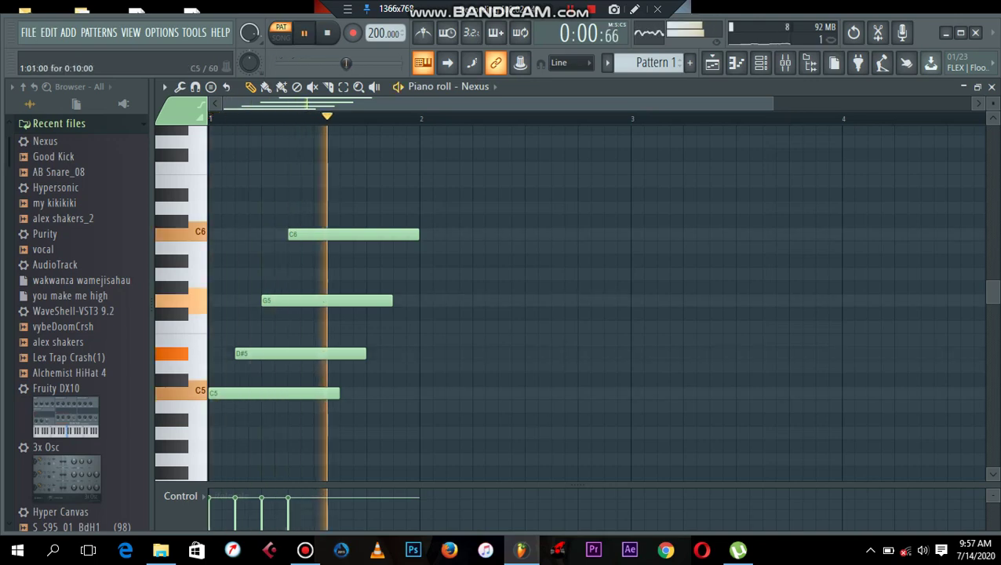
key(space)
key(space)
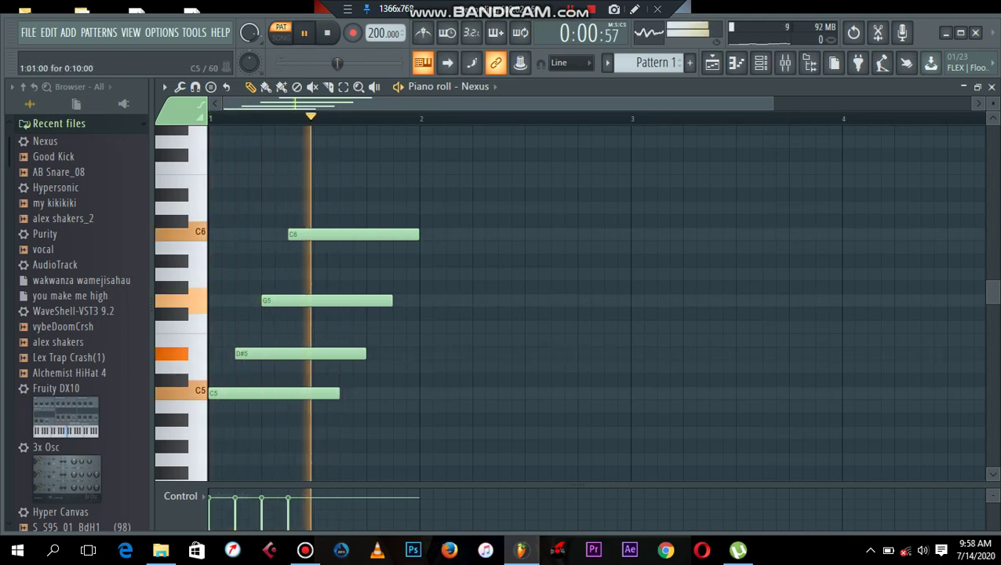
Step: Replay the four bar 1 notes from the start several times, then stop playback
key(space)
key(space)
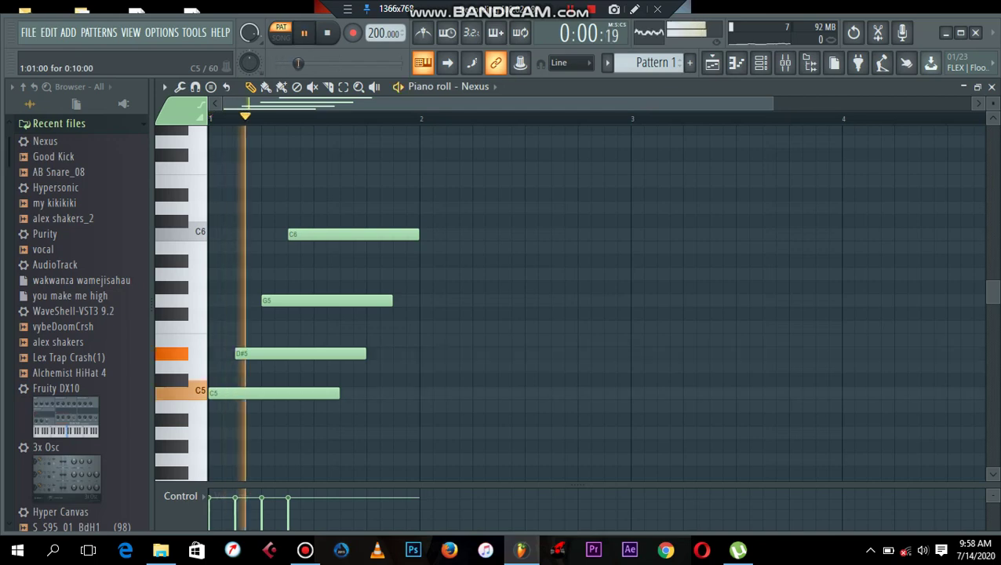
key(space)
key(space)
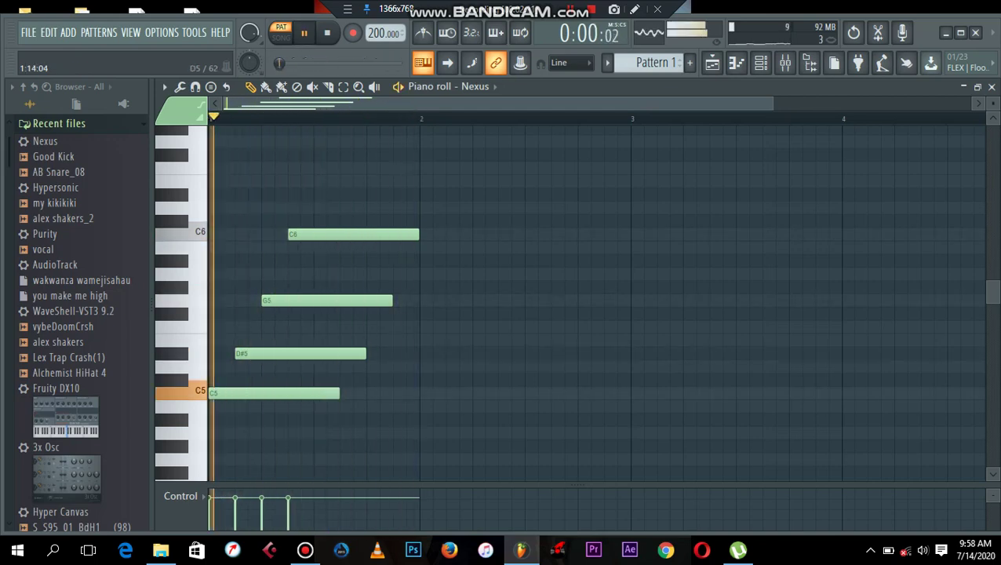
key(space)
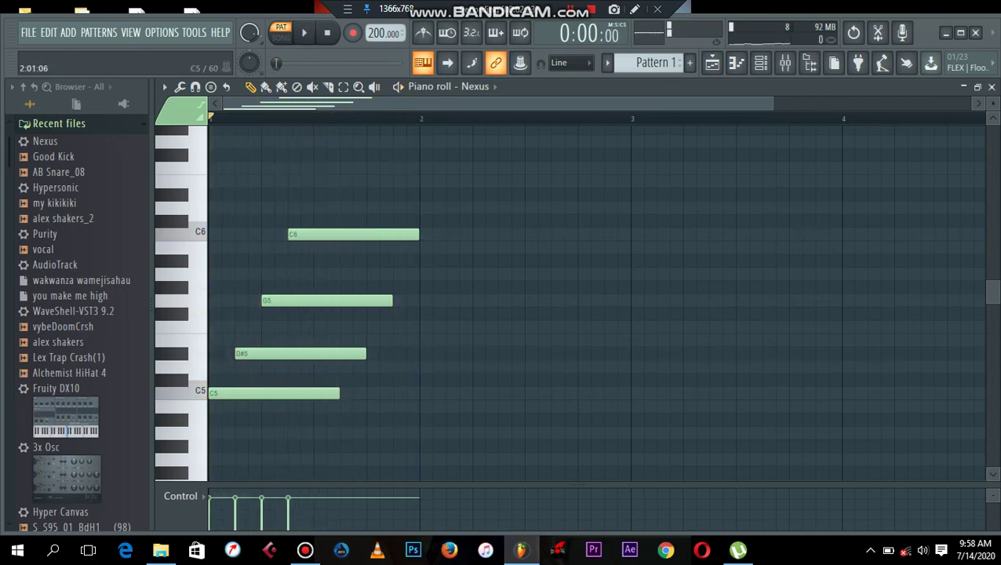
Step: Add ten-step notes F4, A4, C5 and F5 at steps 1, 3, 5 and 7 of bar 2
mouse_move(428, 458)
mouse_down()
mouse_move(428, 474)
mouse_move(427, 461)
mouse_up()
drag(447, 407, 447, 422)
drag(480, 369, 480, 355)
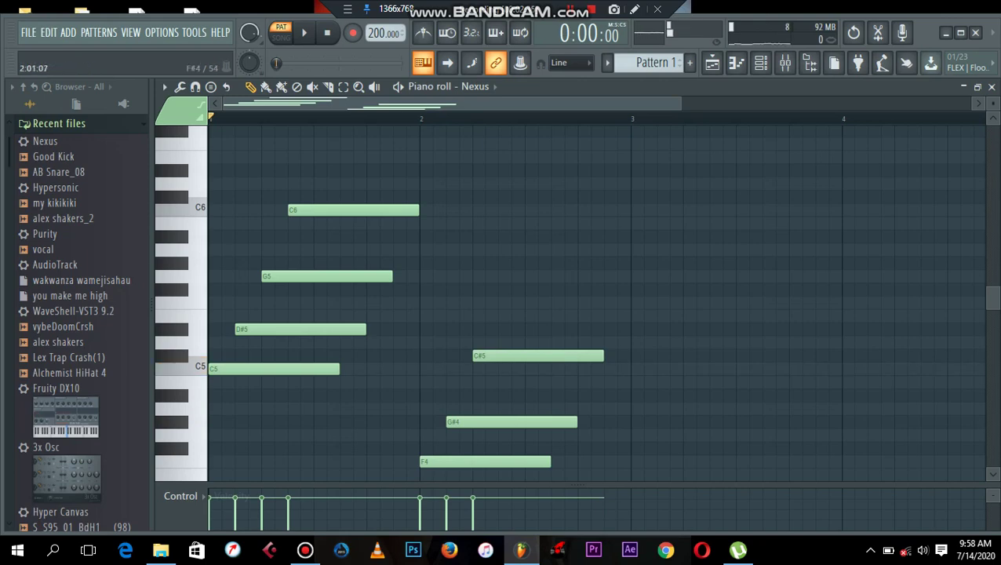
drag(477, 422, 477, 409)
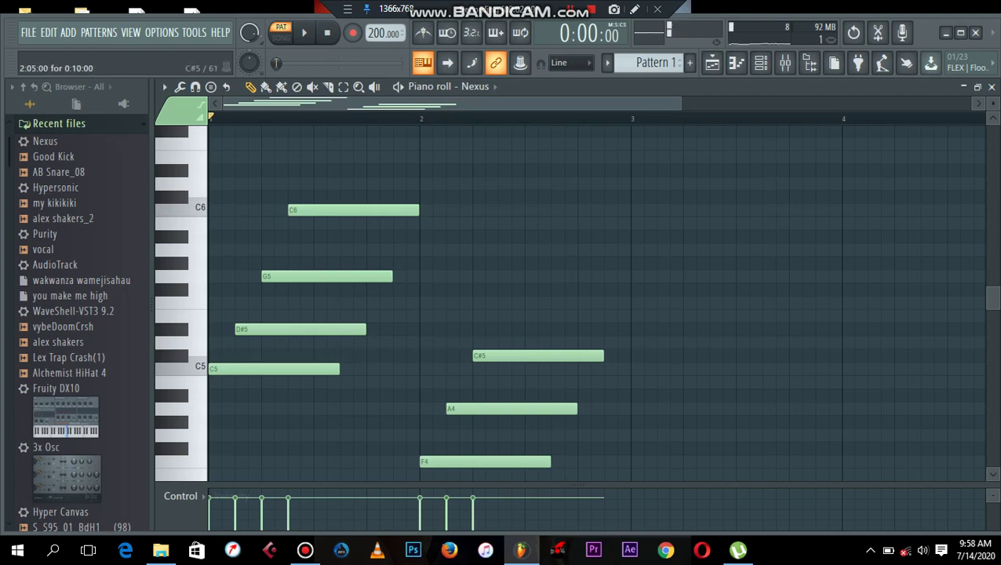
drag(479, 356, 478, 368)
click(506, 315)
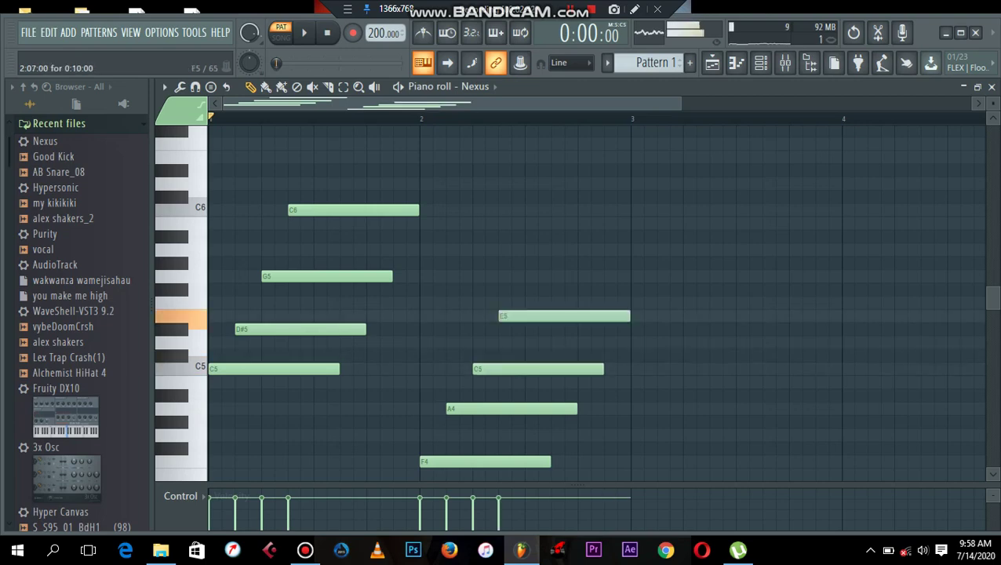
drag(505, 315, 506, 302)
Step: Play the two-bar pattern repeatedly from the start to judge the rising bar 2 notes, then stop playback
key(space)
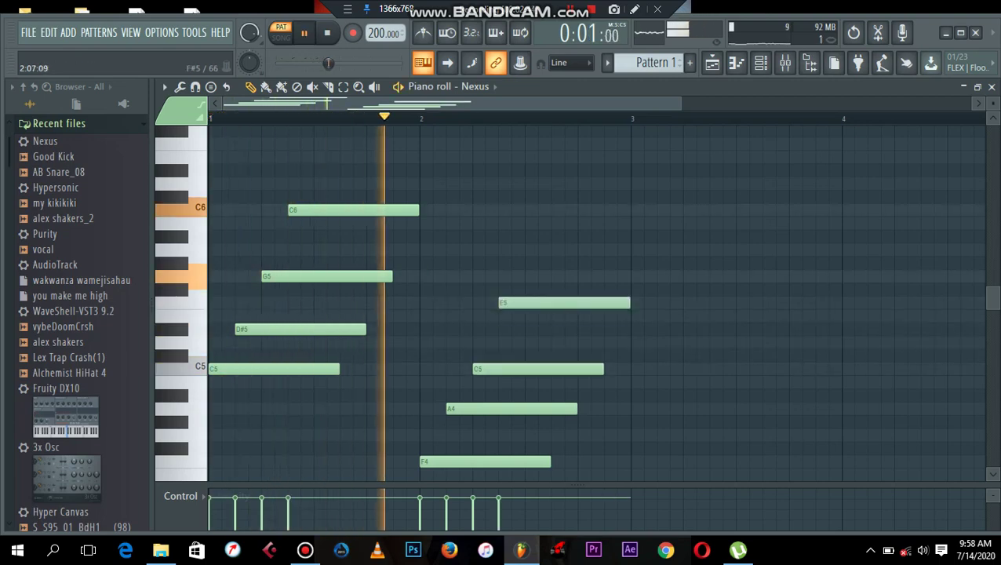
key(space)
key(space)
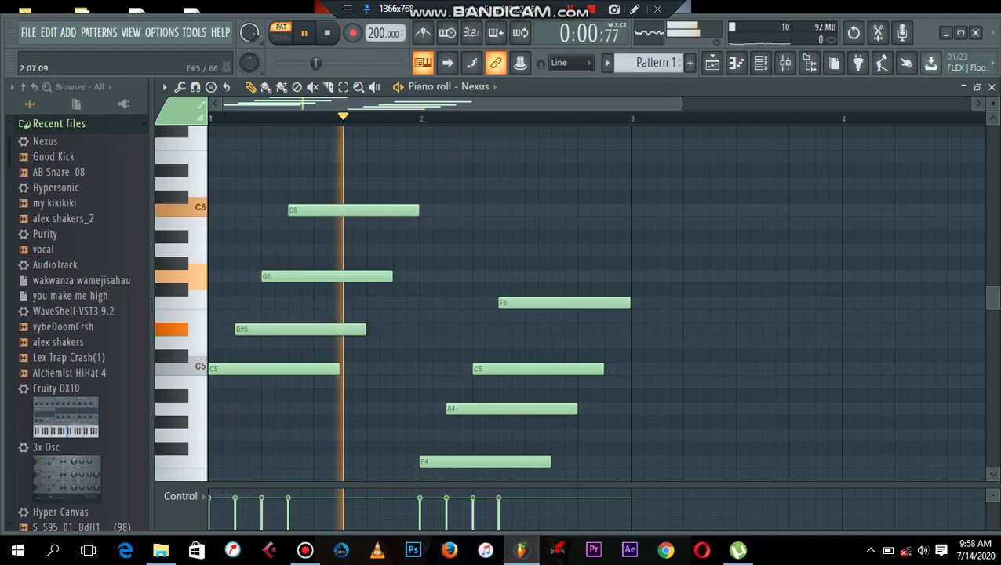
key(space)
key(space)
key(space)
key(space)
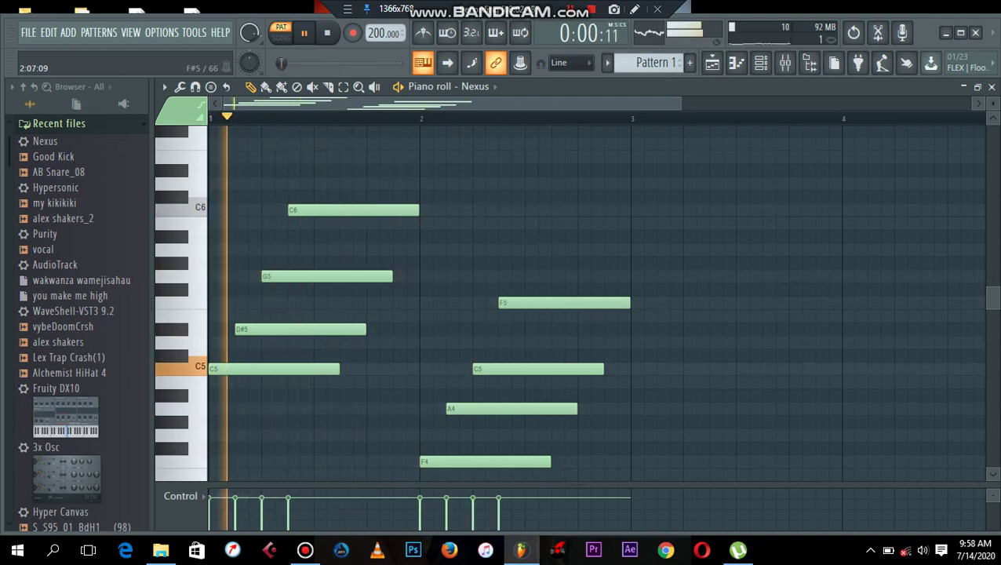
key(space)
Step: Delete all four notes in bar 2
right_click(518, 302)
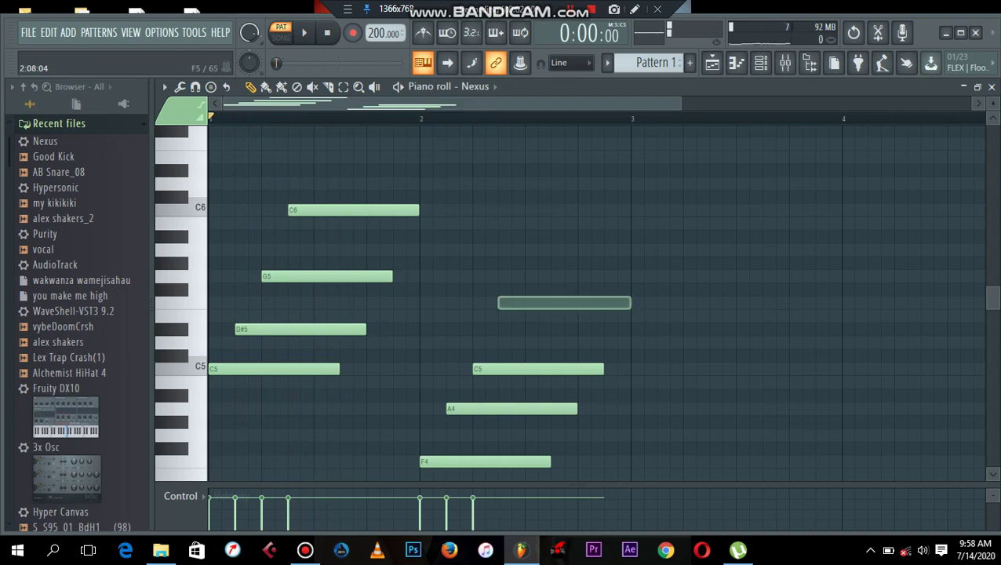
right_click(510, 369)
right_click(502, 408)
right_click(490, 461)
right_click(486, 461)
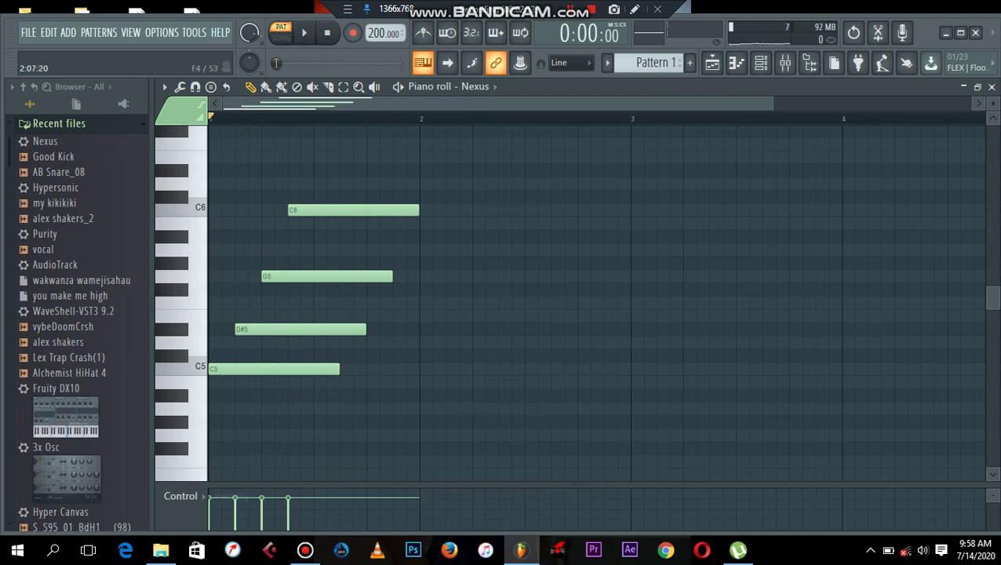
Step: Place a ten-step F5 note at the start of bar 2 and audition it with the bar 1 notes
key(space)
key(space)
click(421, 302)
key(space)
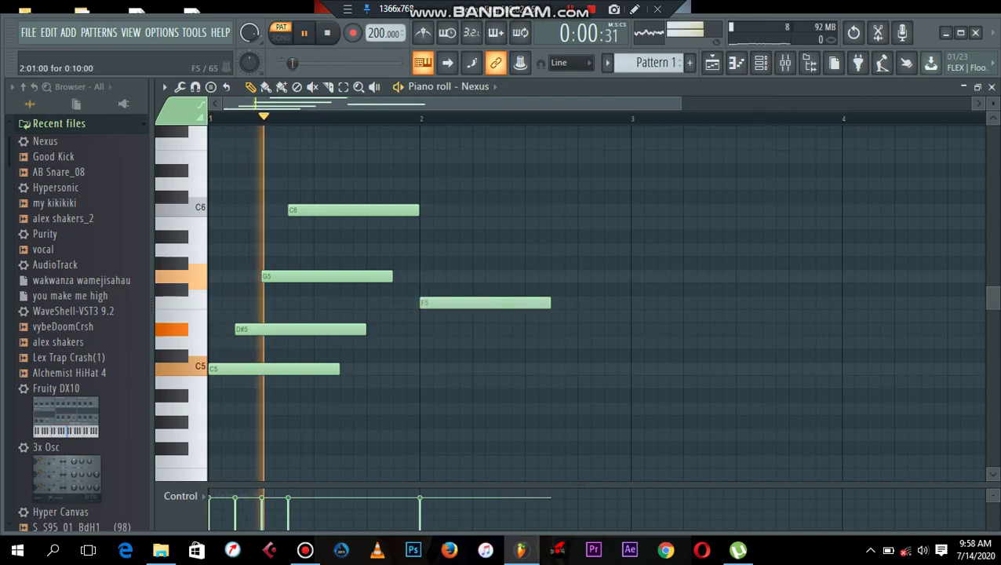
key(space)
key(space)
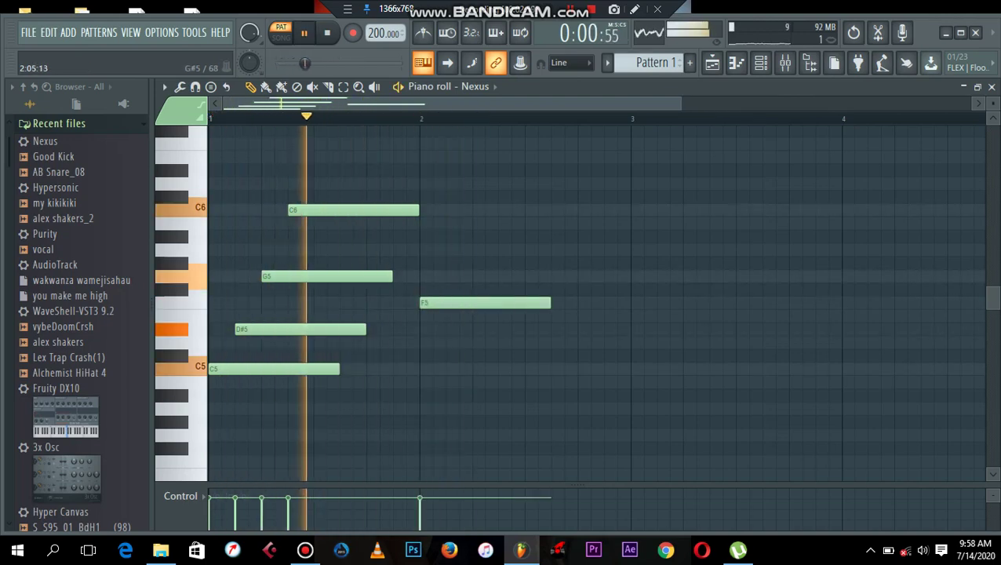
key(space)
key(space)
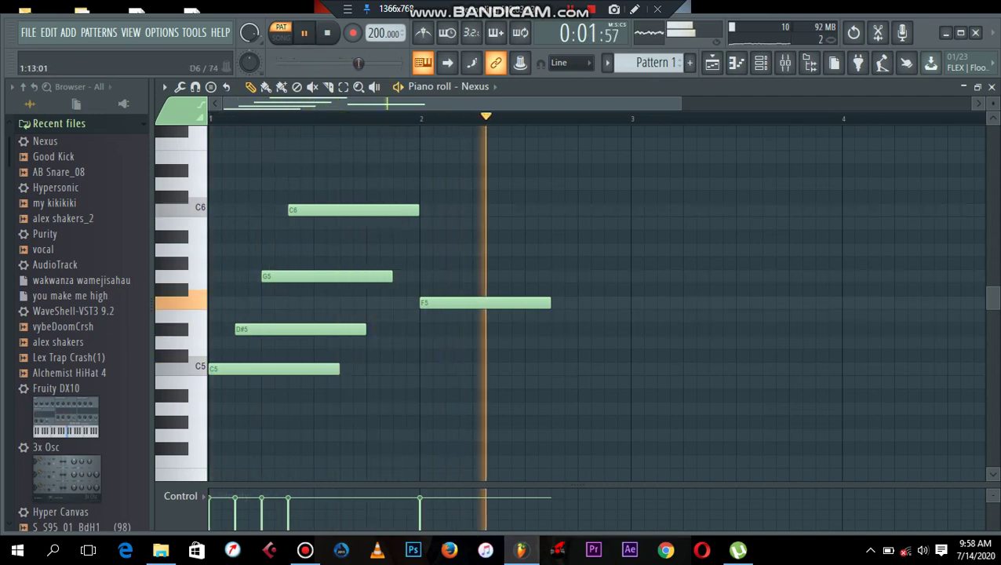
key(space)
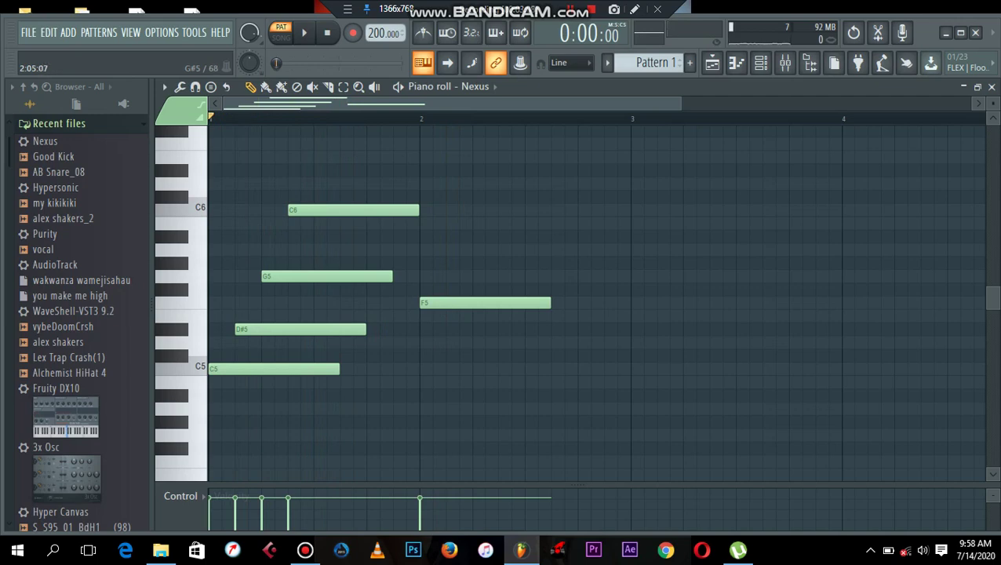
Step: Add a ten-step note at step 5 of bar 2, settling it on F5, and lower the bar's first note to C5
click(476, 262)
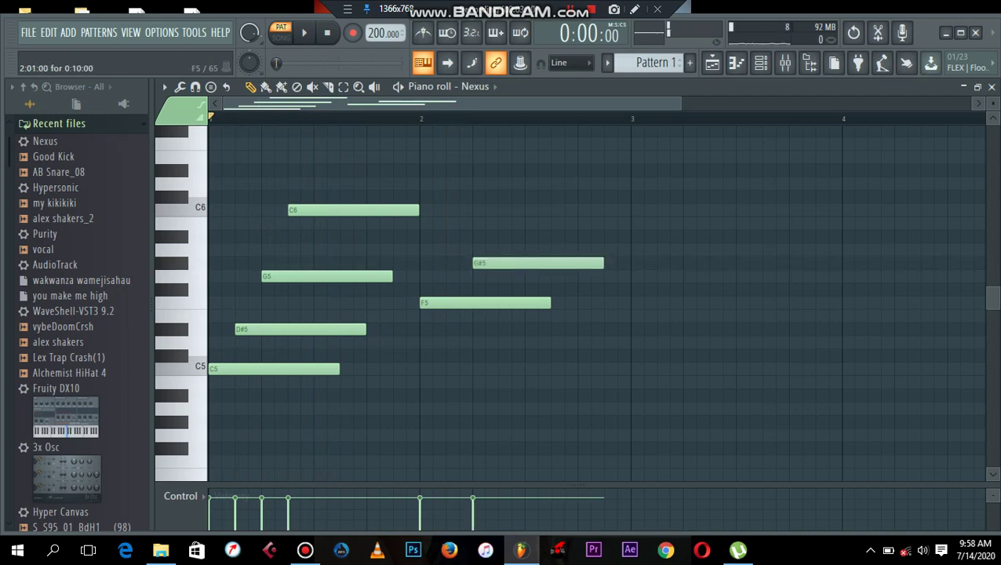
click(477, 303)
key(space)
drag(427, 303, 428, 369)
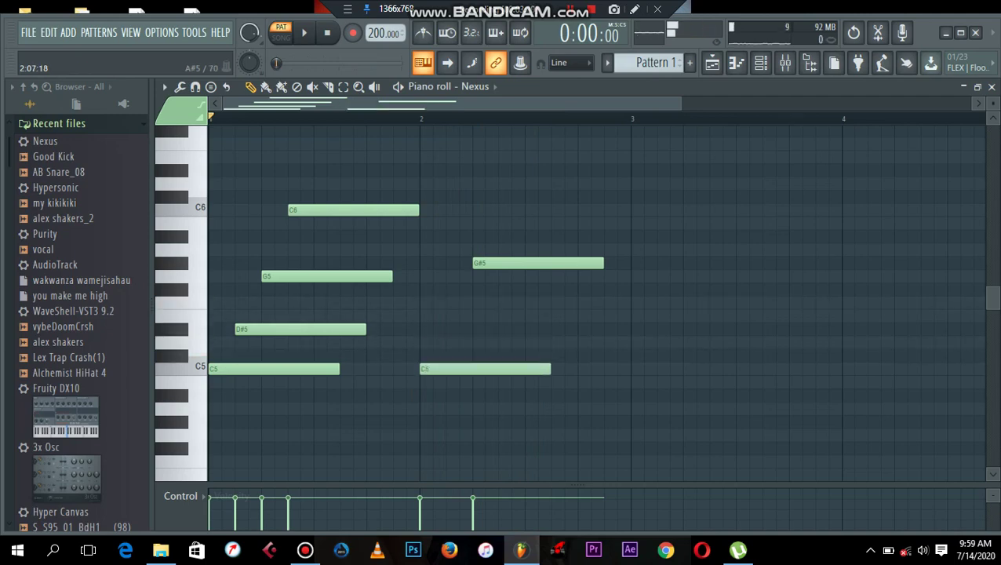
drag(482, 263, 482, 303)
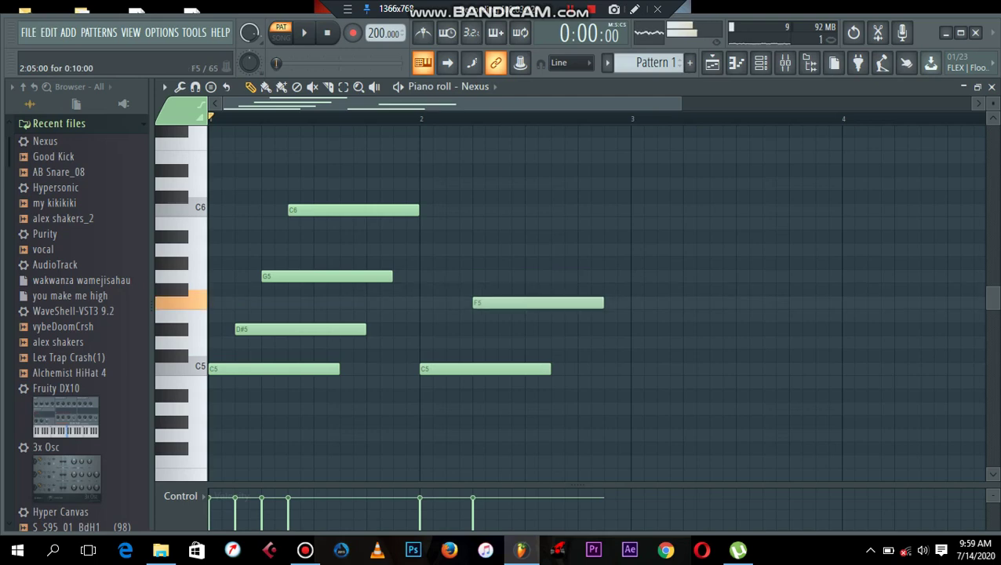
Step: Add a ten-step A5 note at step 7 of bar 2, leaving its note properties unchanged
click(506, 249)
double_click(506, 249)
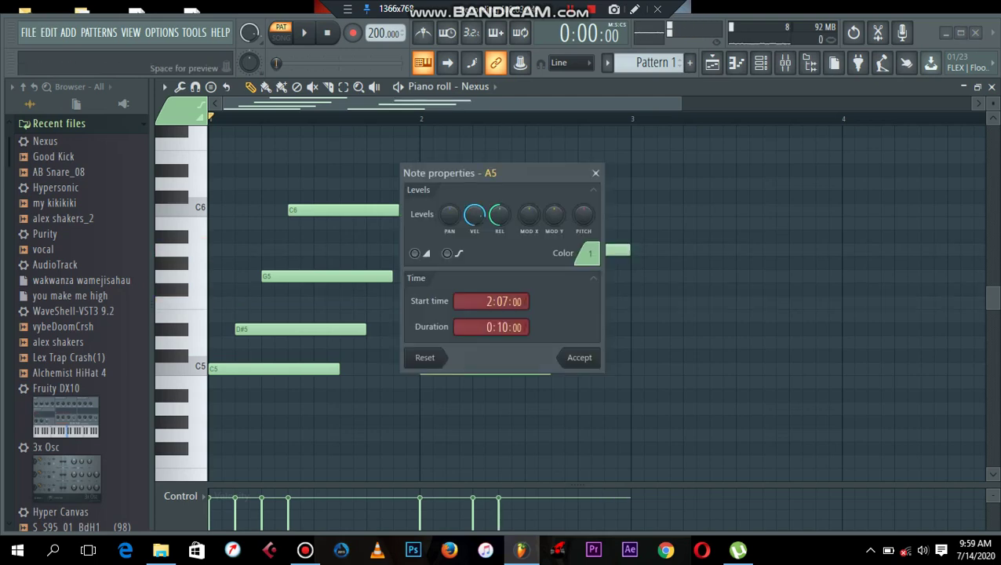
click(596, 173)
mouse_move(586, 249)
mouse_down()
mouse_move(586, 262)
mouse_move(587, 250)
mouse_up()
key(space)
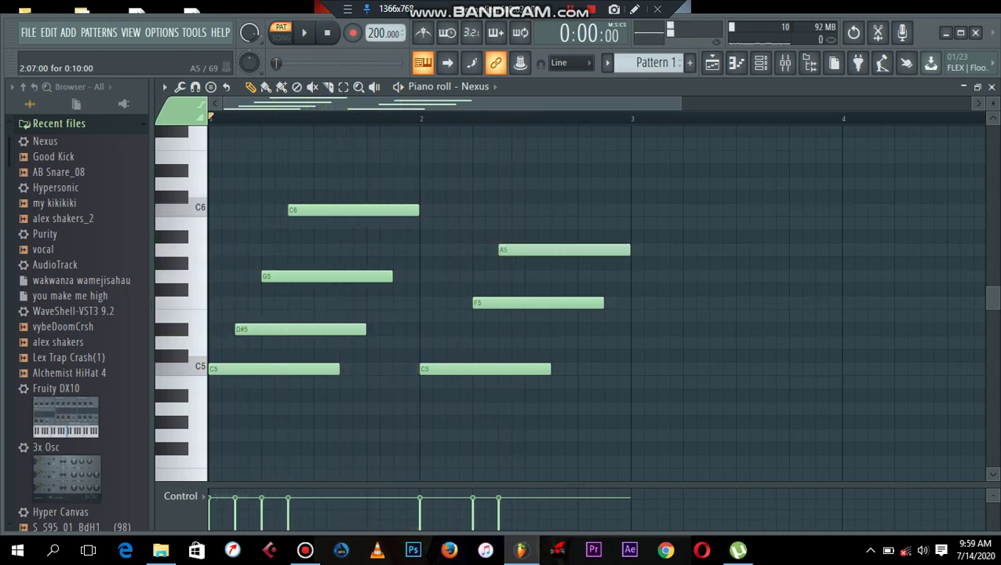
Step: Change the A5 note to a two-step G#5 at step 9, add a two-step G5 at step 11, and play back
drag(506, 249, 546, 263)
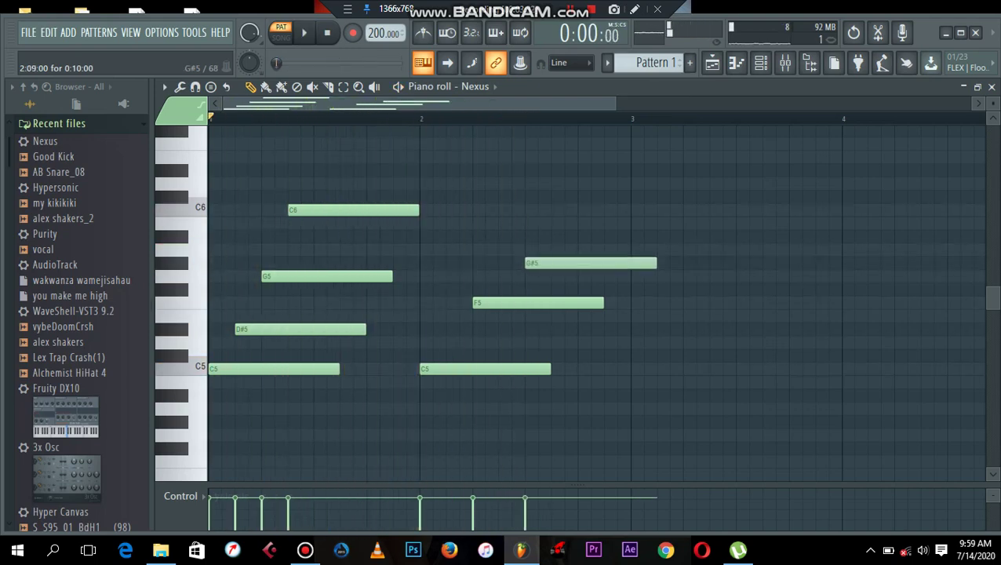
drag(654, 263, 550, 263)
click(558, 276)
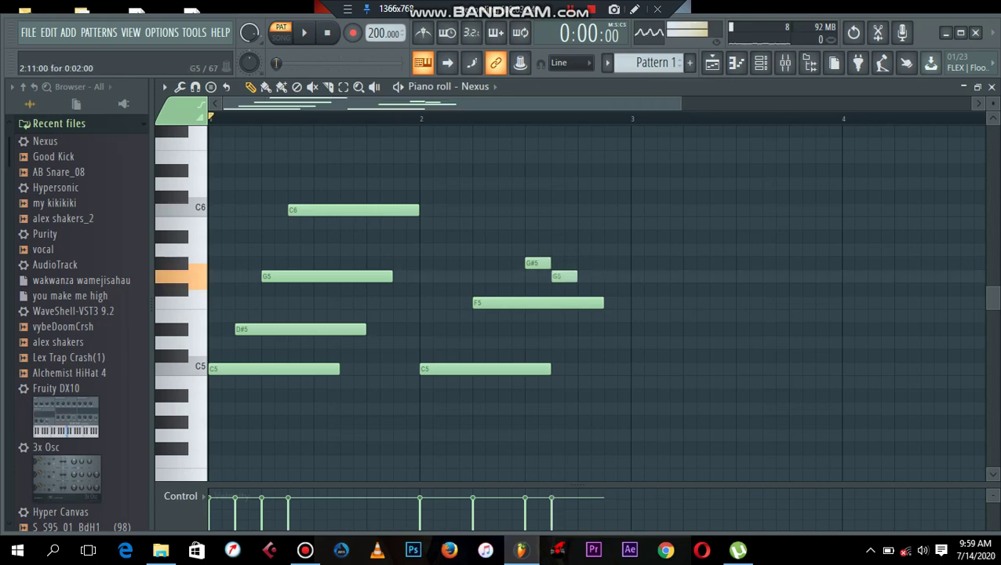
key(space)
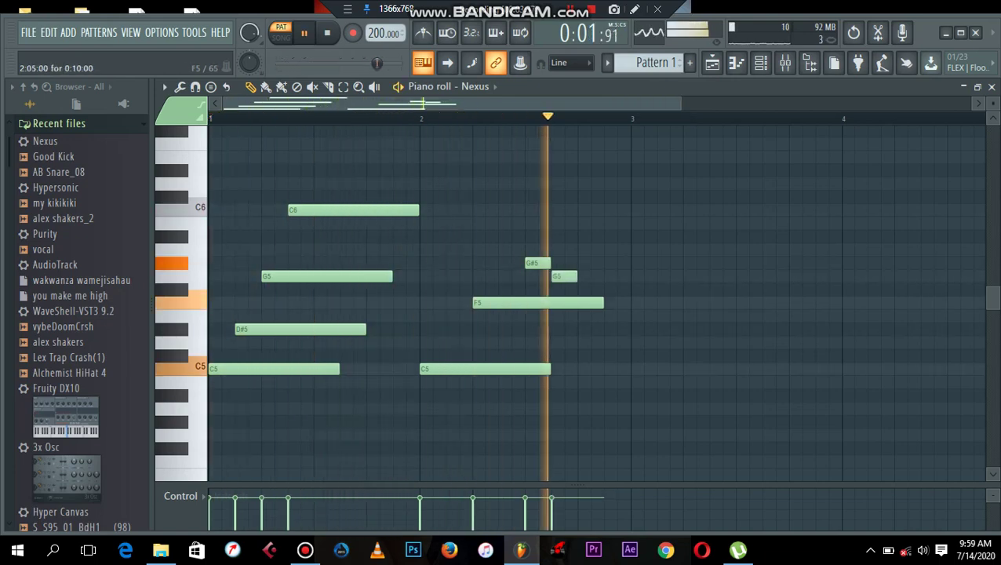
Step: Shorten bar 2's F5 note to eight steps, add a four-step F5 at step 13, and play the pattern back
drag(602, 303, 575, 303)
click(584, 302)
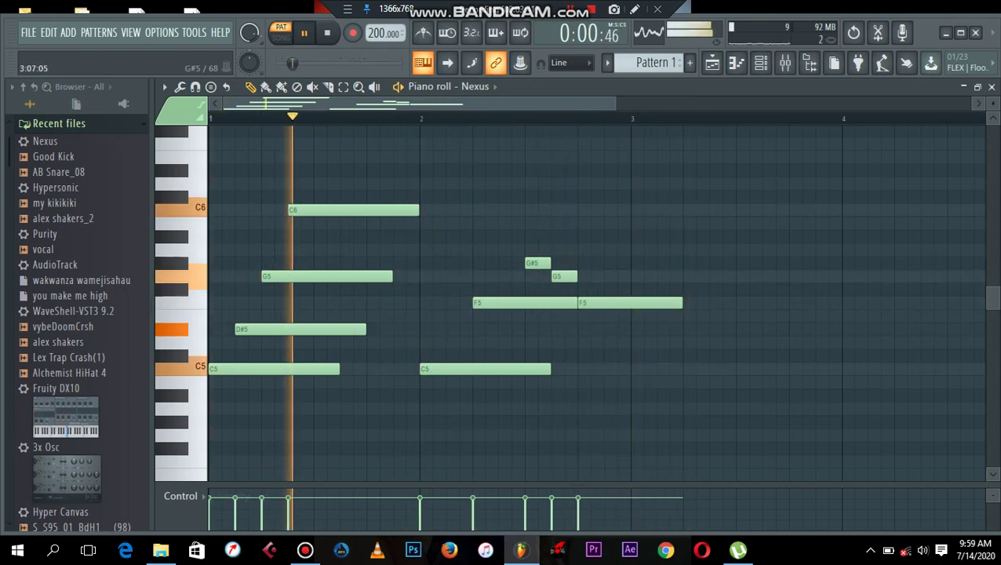
drag(681, 303, 630, 303)
key(space)
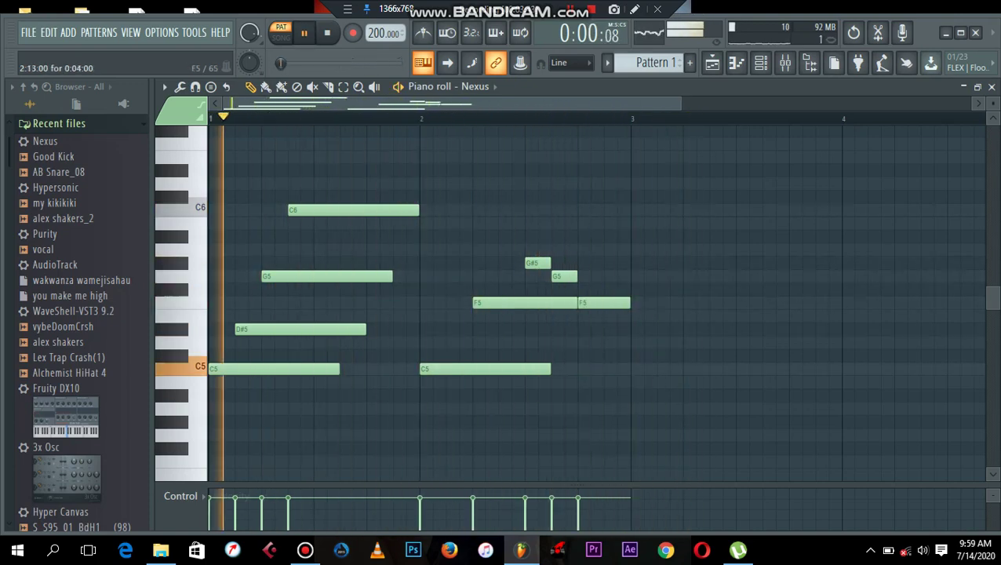
key(space)
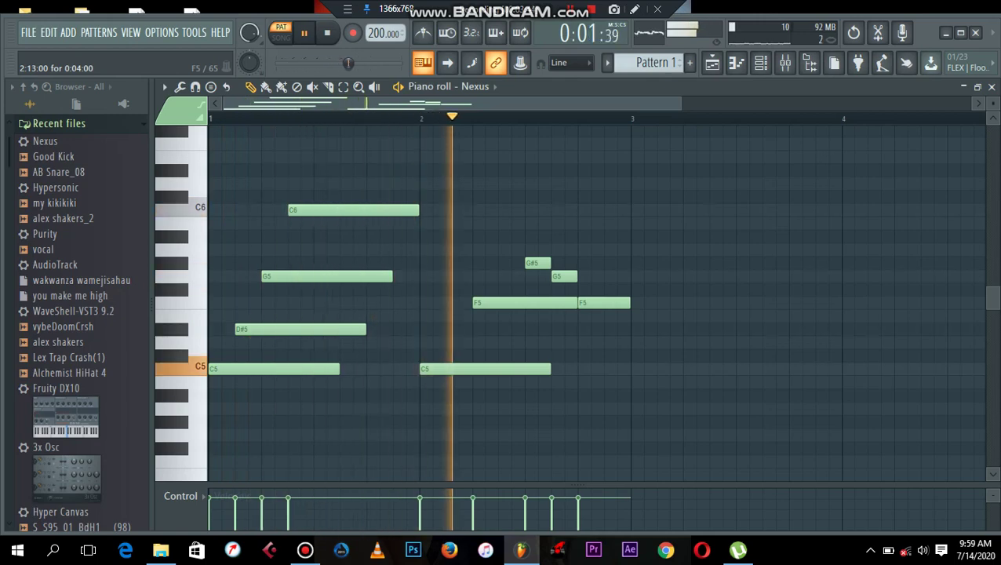
key(space)
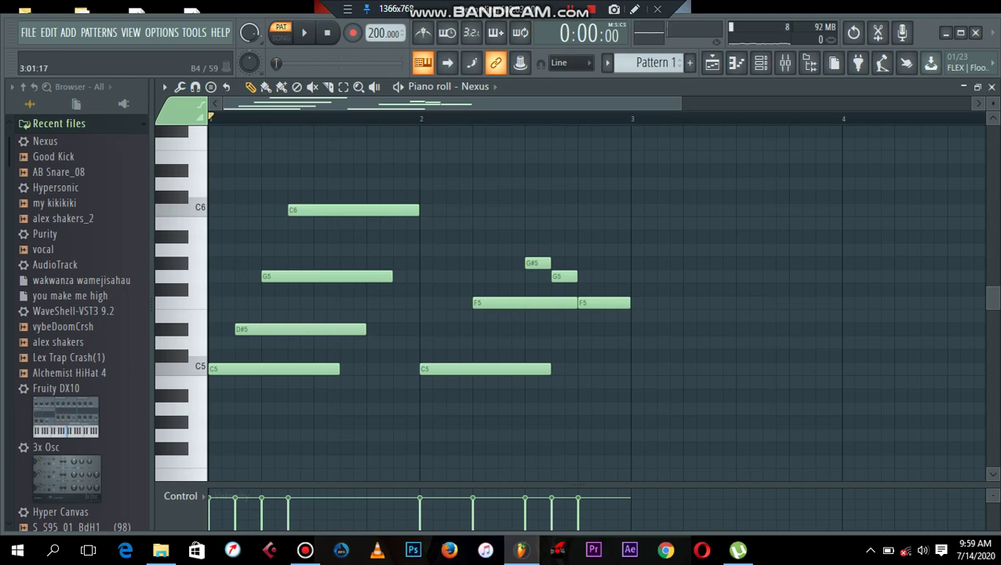
Step: Add ten-step notes A#4, D5, F5 and A#5 at steps 1, 3, 5 and 7 of bar 3
click(636, 395)
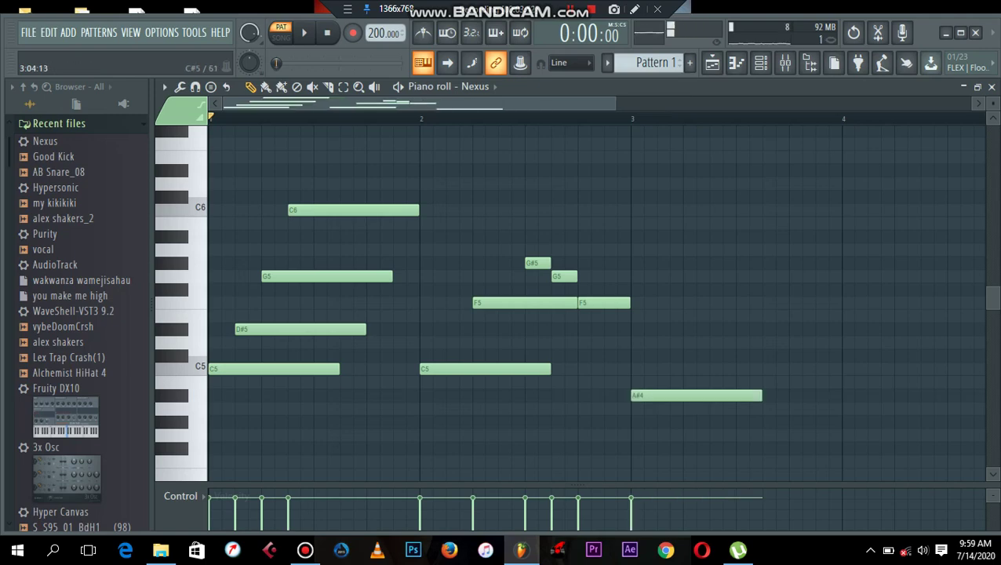
drag(660, 355, 661, 342)
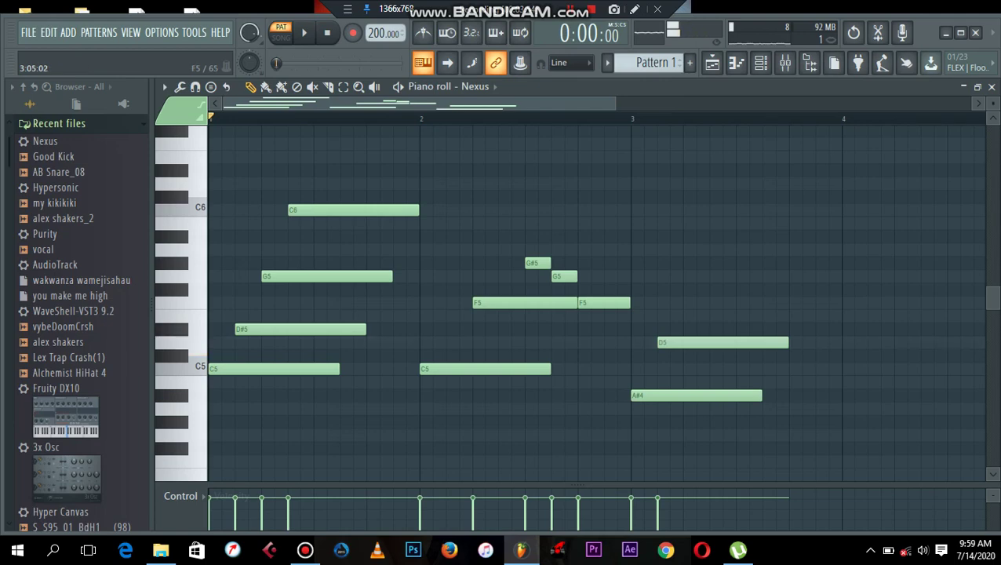
click(686, 303)
click(714, 249)
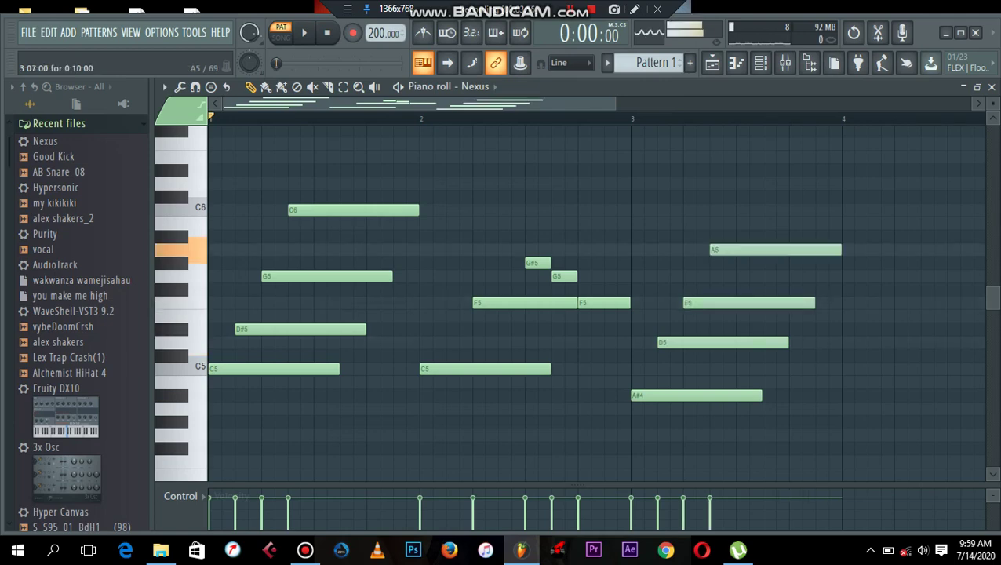
drag(711, 249, 711, 237)
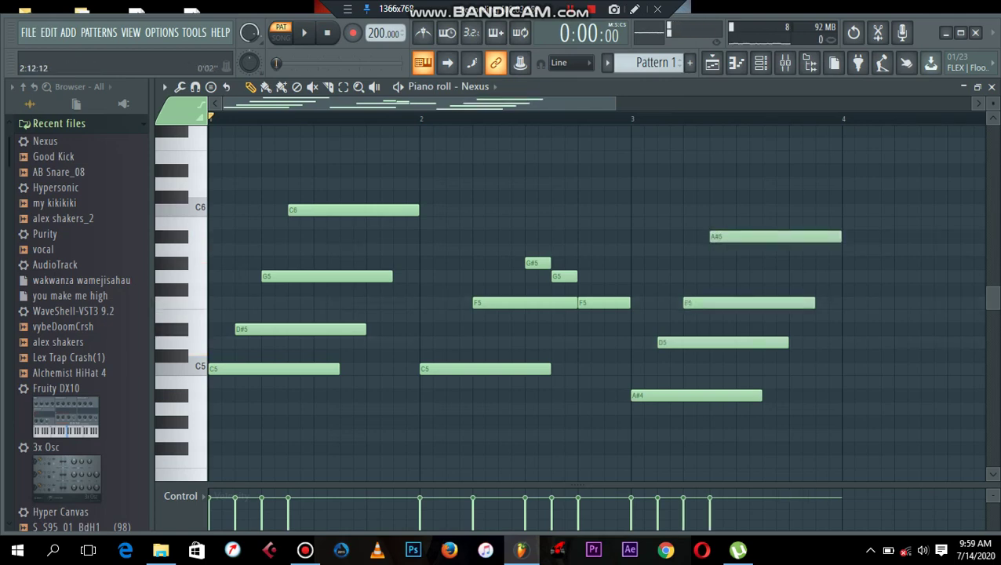
Step: Add ten-step notes C5 at step 1 and F5 at step 5 of bar 4, and play the pattern
drag(614, 103, 764, 103)
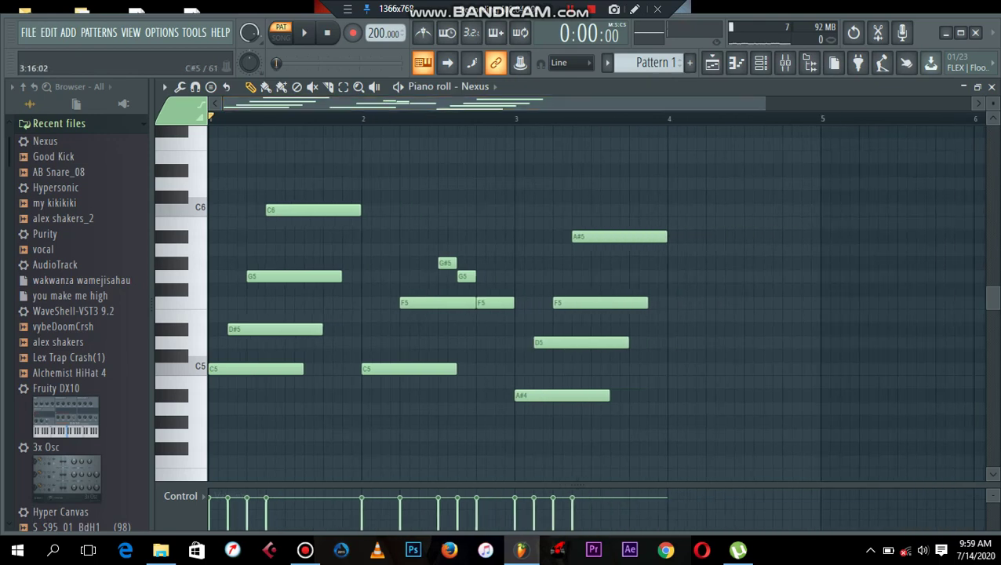
click(673, 368)
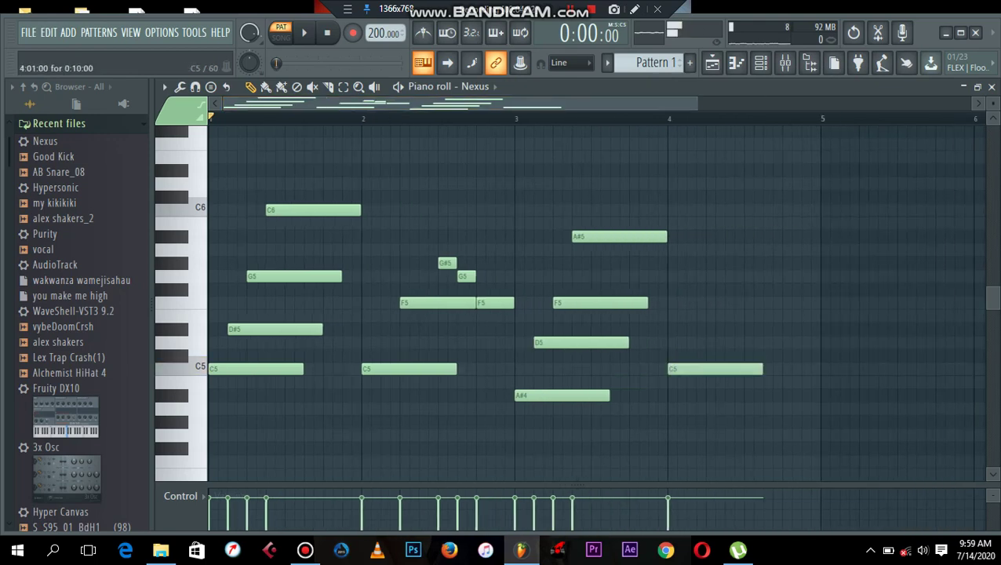
drag(709, 316, 710, 303)
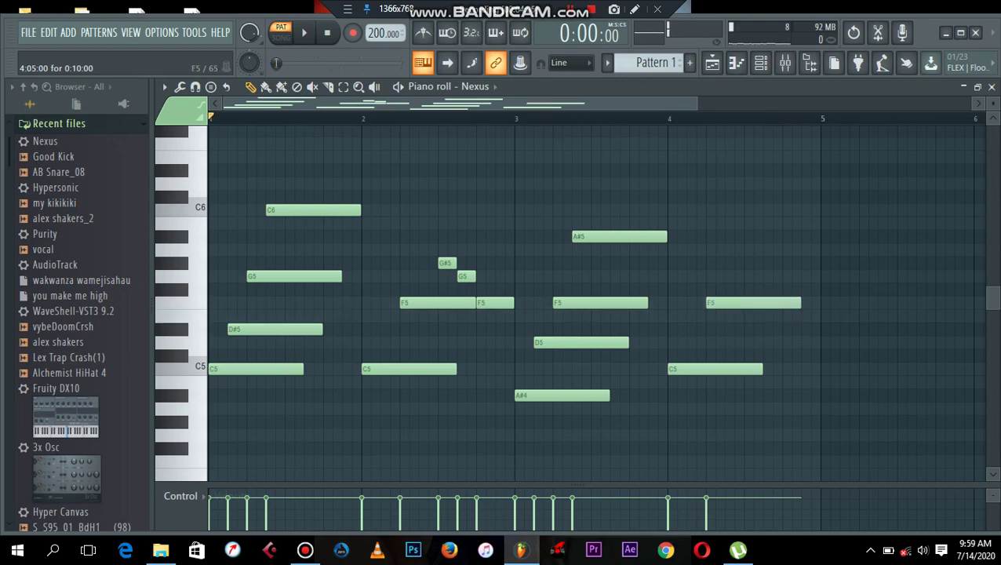
key(space)
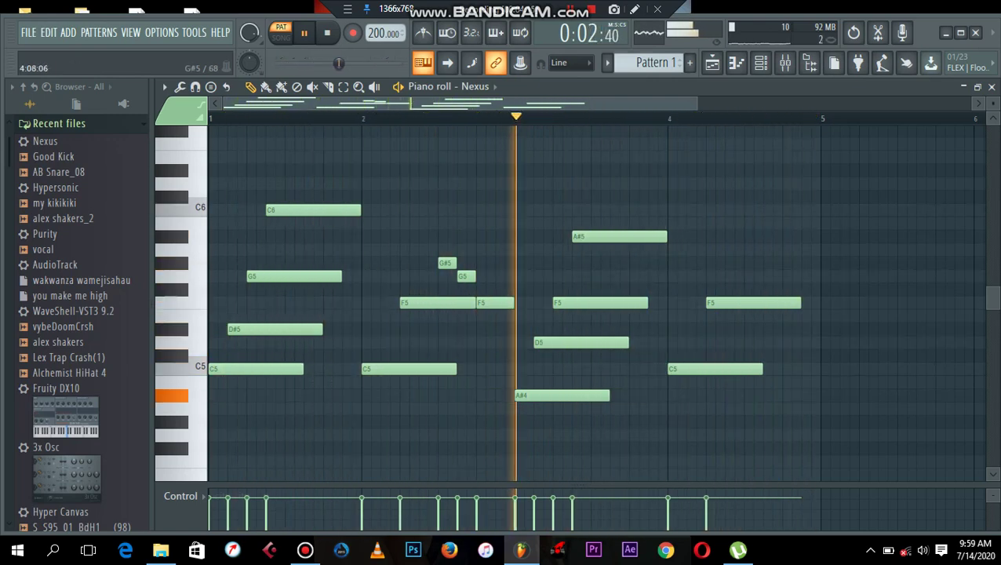
Step: Shorten bar 4's F5 to eight steps, add two-step G#5, G5, F5 and G5 notes at steps 9, 11, 13 and 15, and stop playback
click(752, 264)
click(772, 277)
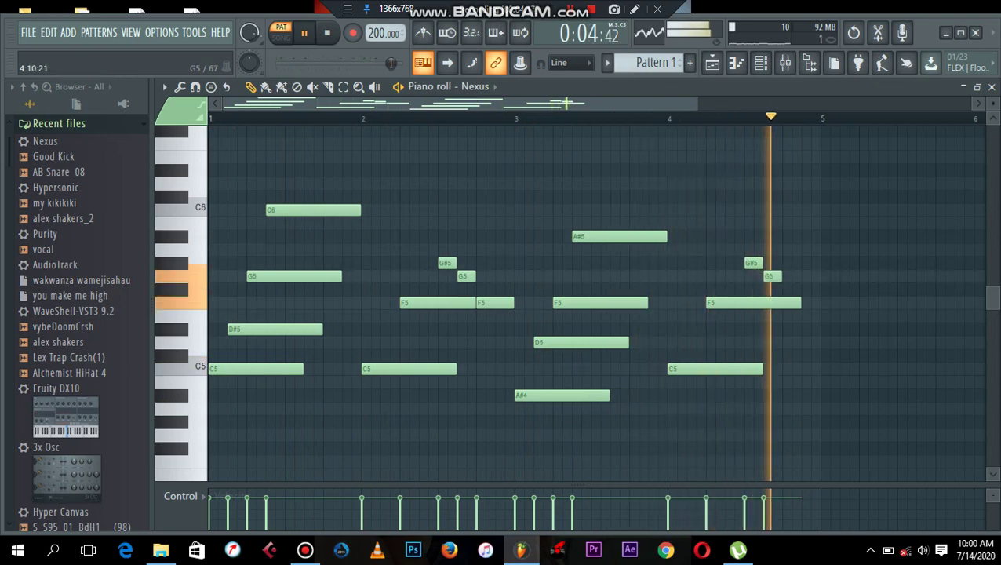
click(790, 289)
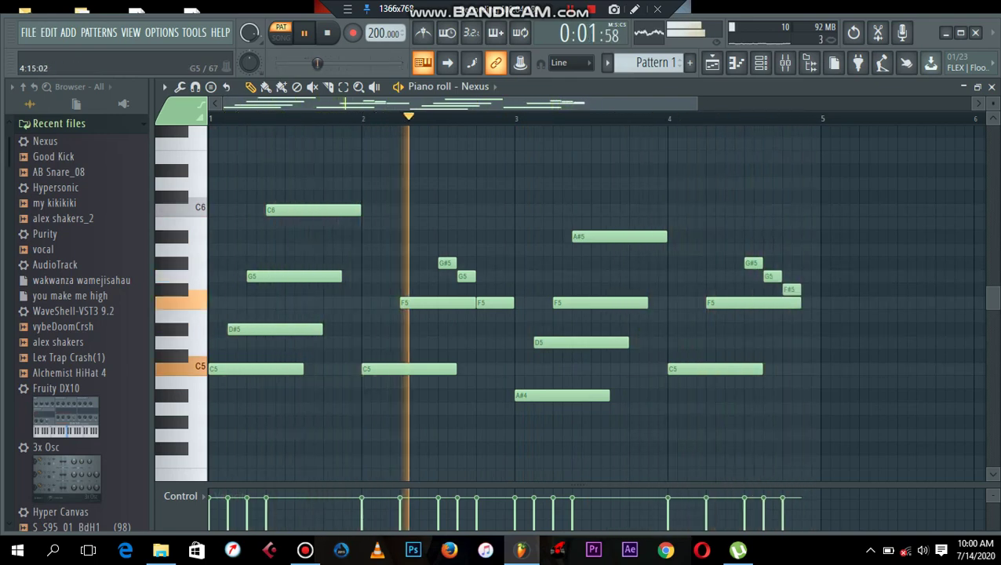
click(810, 277)
mouse_move(798, 303)
mouse_down()
mouse_move(780, 302)
mouse_move(790, 303)
mouse_up()
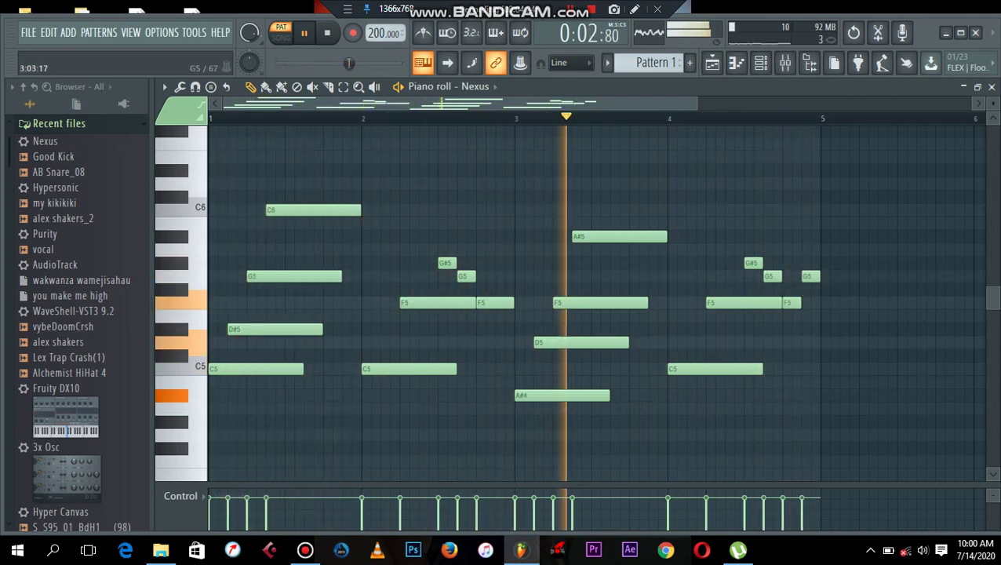
key(space)
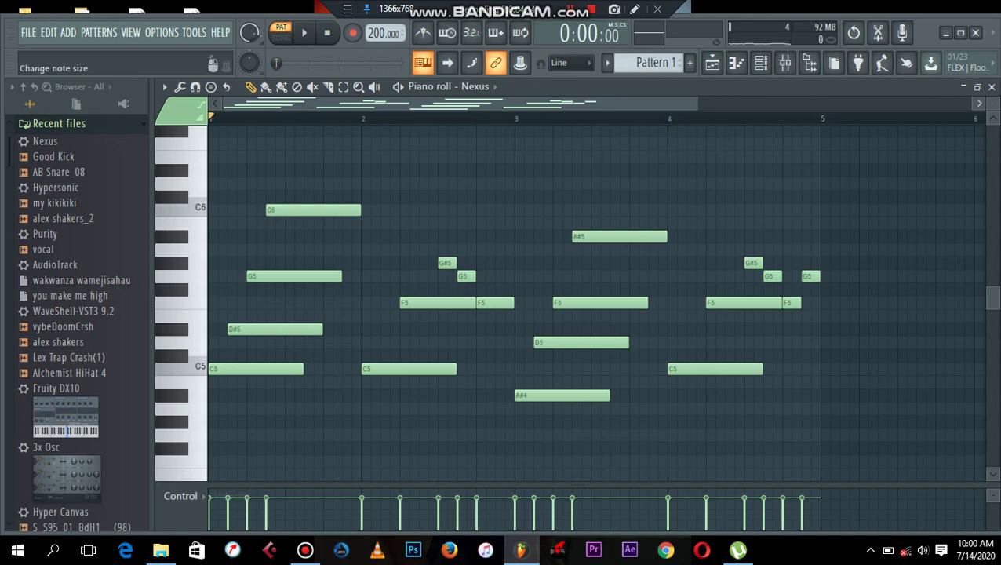
Step: Add a Hypersonic channel to the channel rack and load its Soft Vintage EP electric piano patch
click(992, 87)
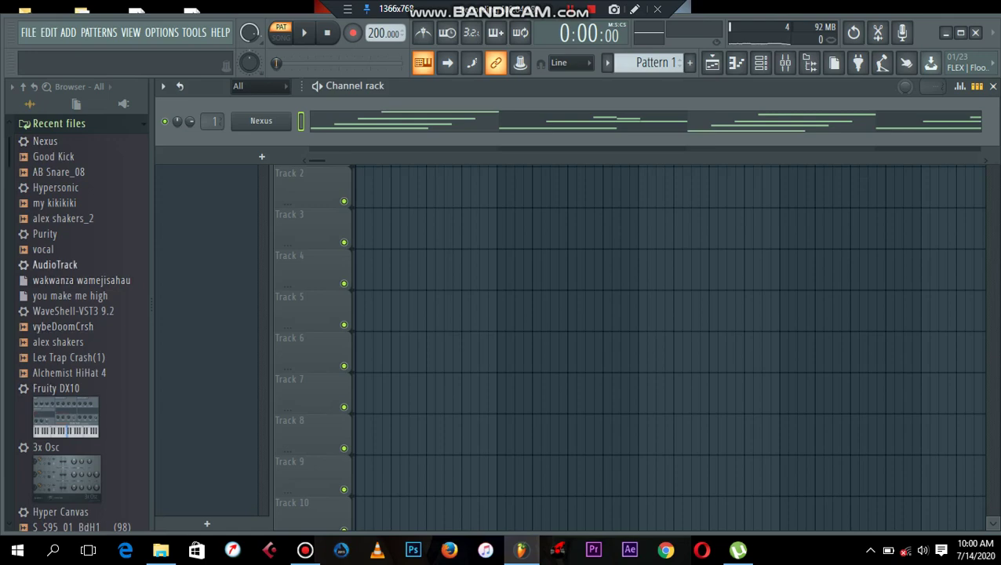
drag(55, 187, 235, 179)
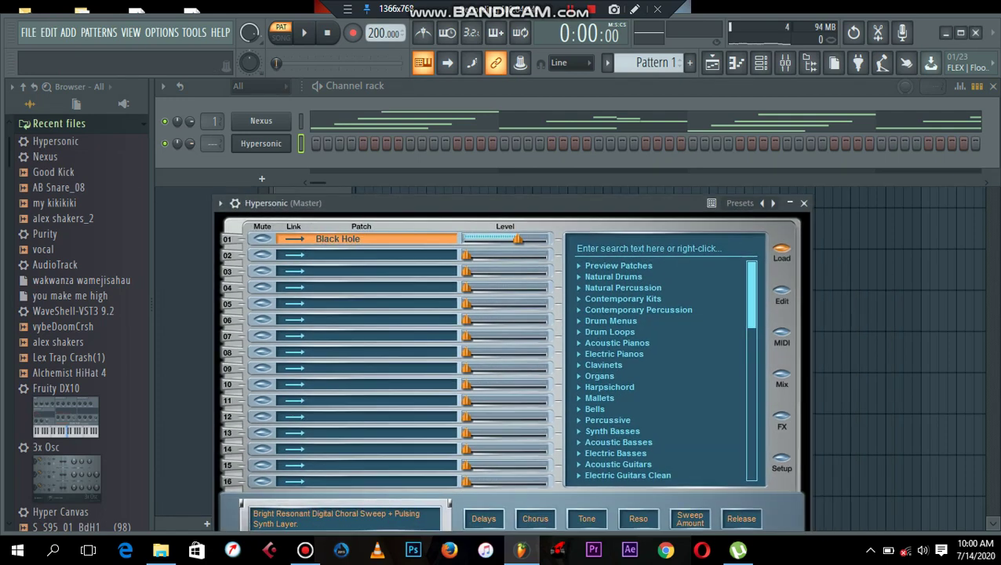
click(614, 354)
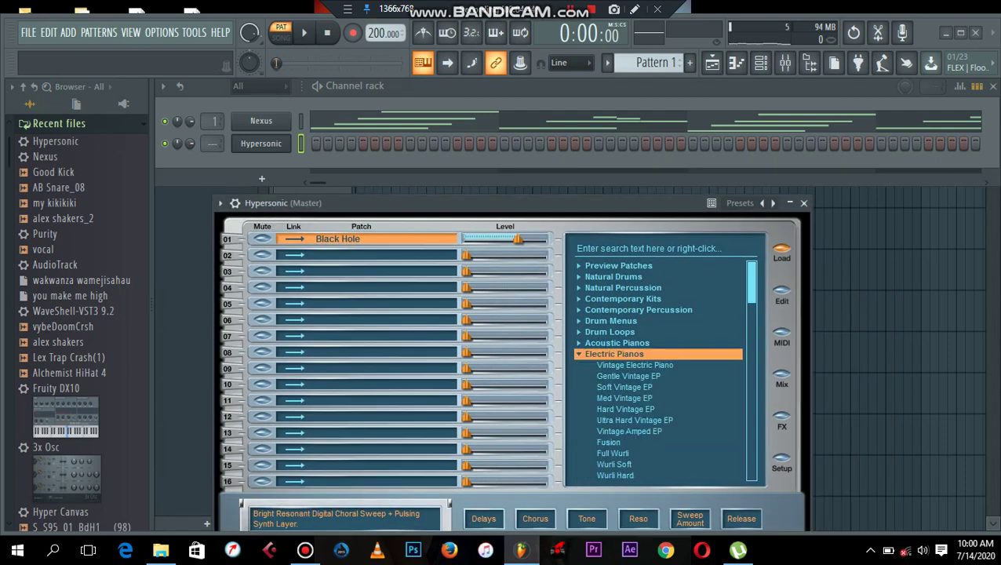
click(624, 386)
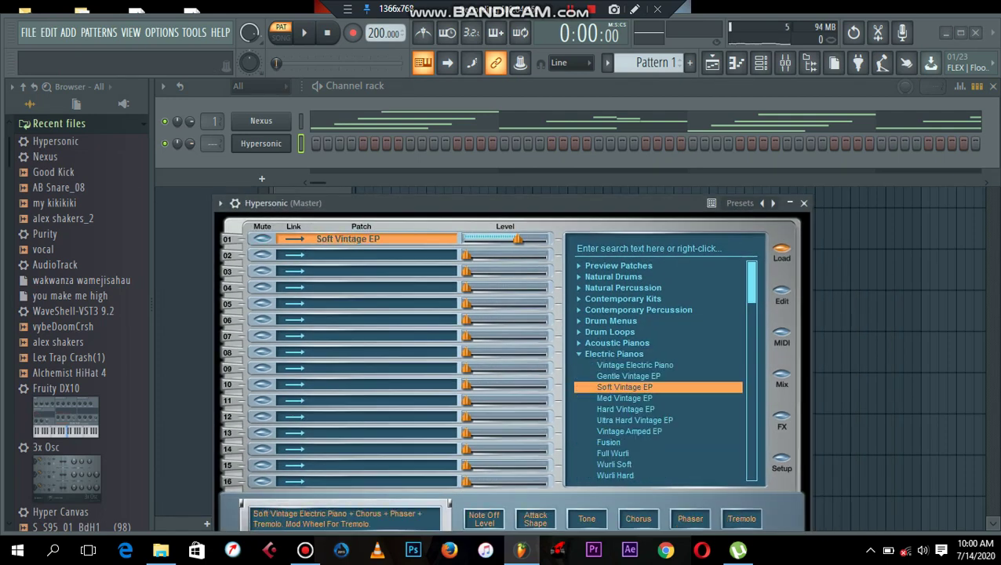
click(803, 202)
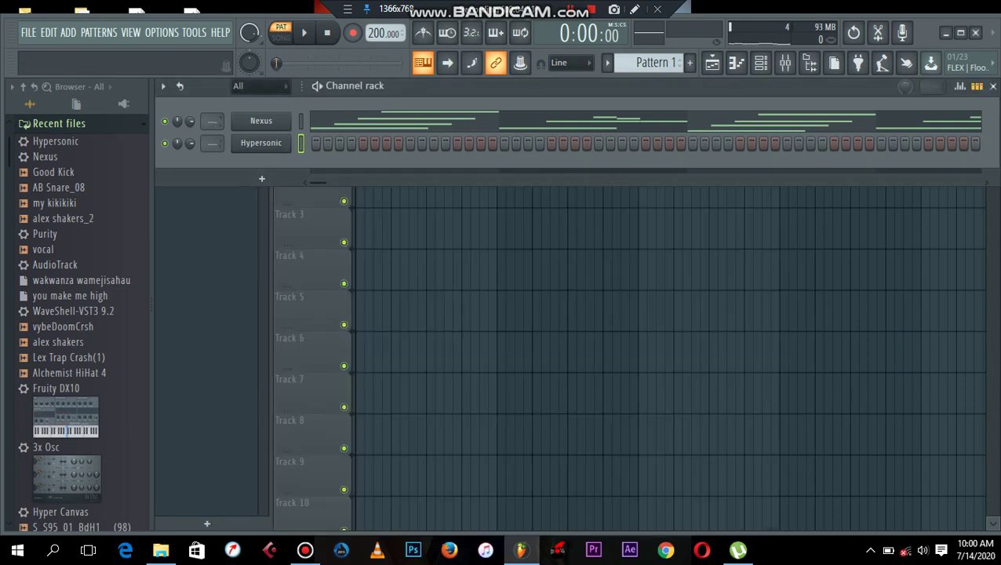
Step: In Hypersonic's piano roll, build a one-bar chord in bar 1 from C5, D#5, G5 and C6
right_click(286, 142)
click(322, 142)
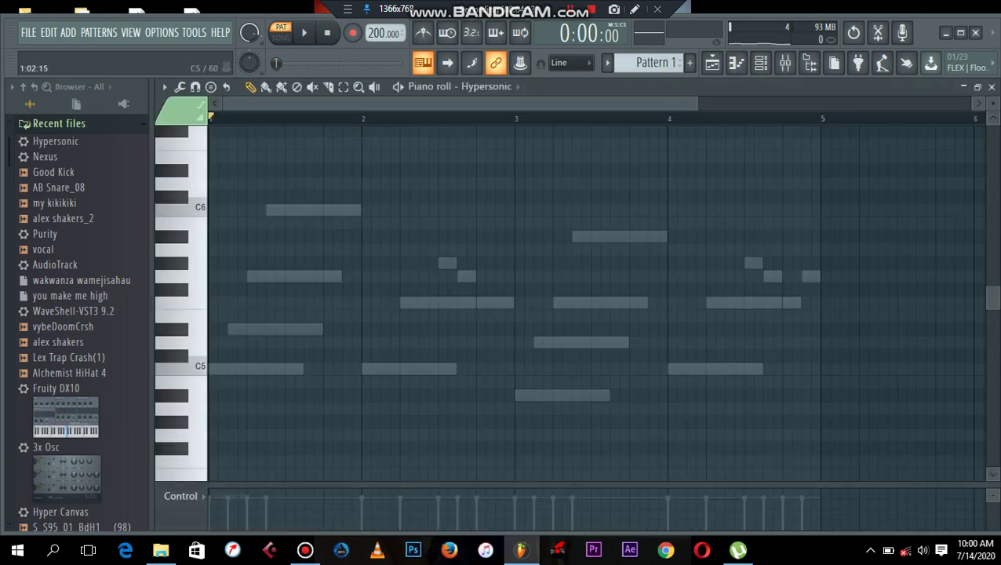
drag(221, 369, 388, 369)
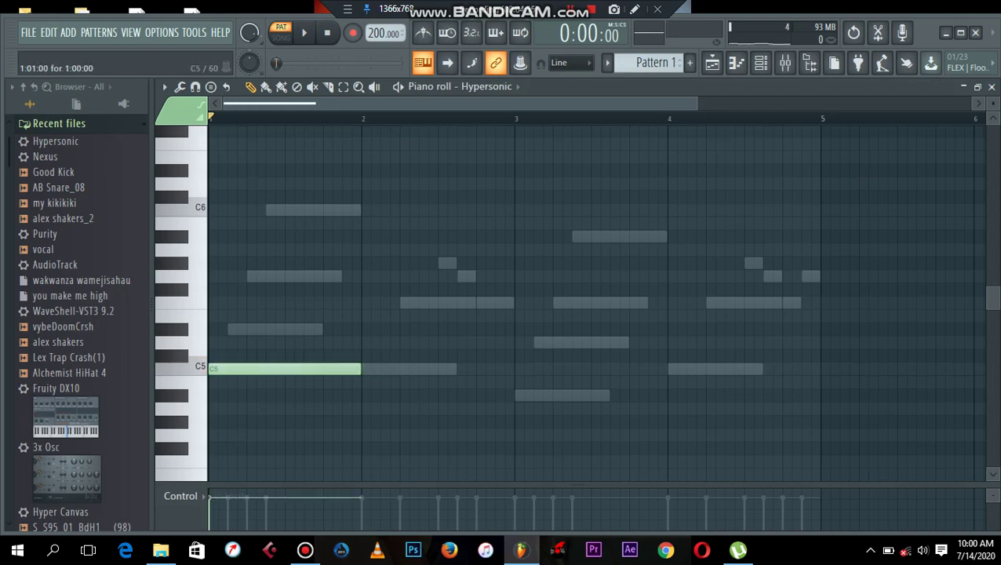
drag(236, 330, 218, 330)
click(222, 276)
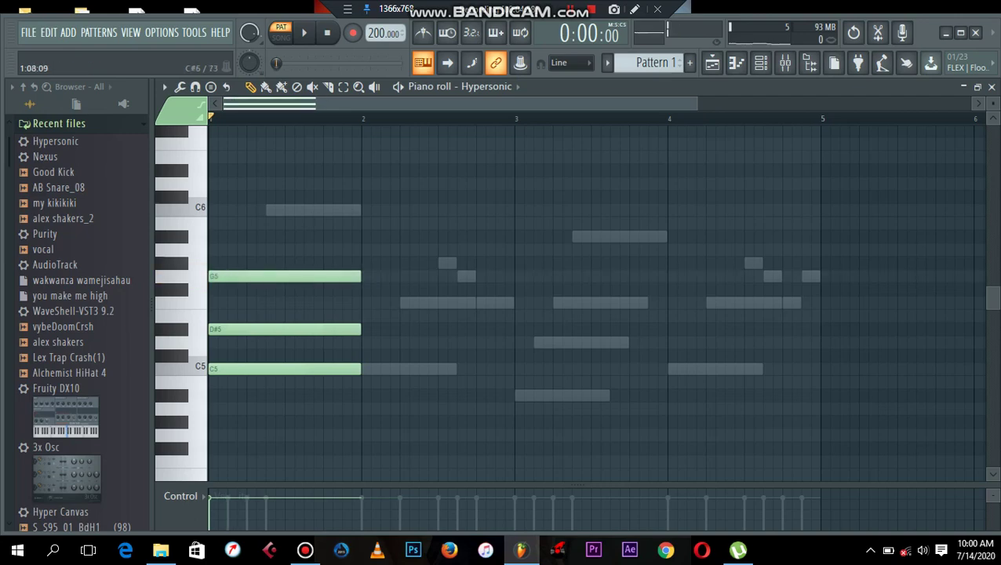
click(221, 211)
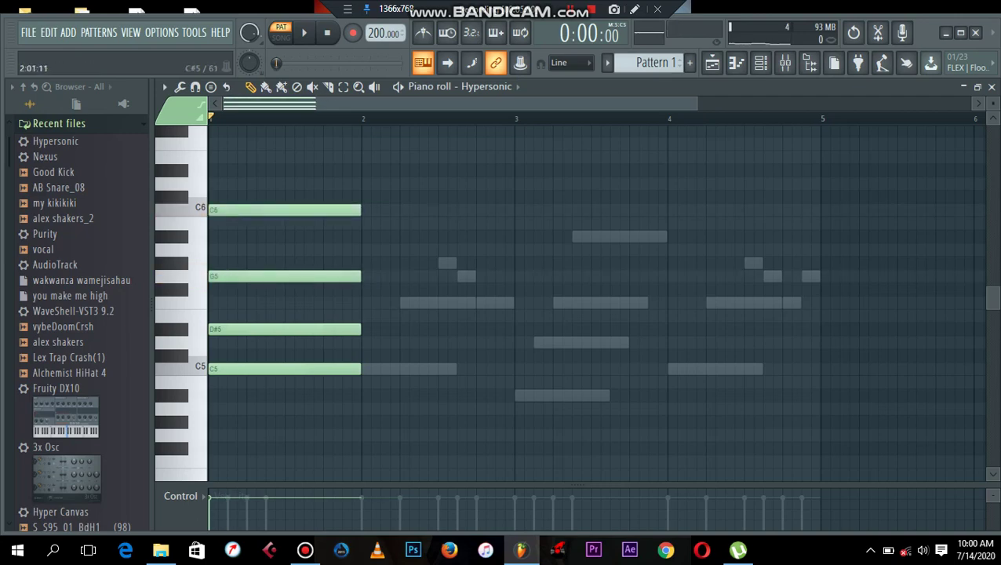
Step: Add a one-bar chord in bar 2 with the notes F5, G#5, C6 and F6
click(365, 303)
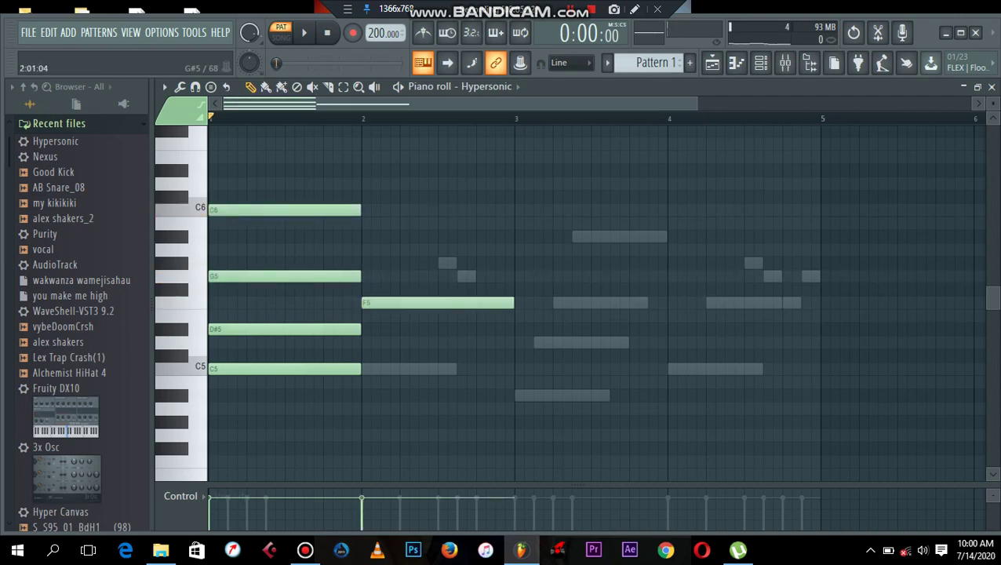
click(364, 263)
click(365, 223)
drag(381, 223, 381, 210)
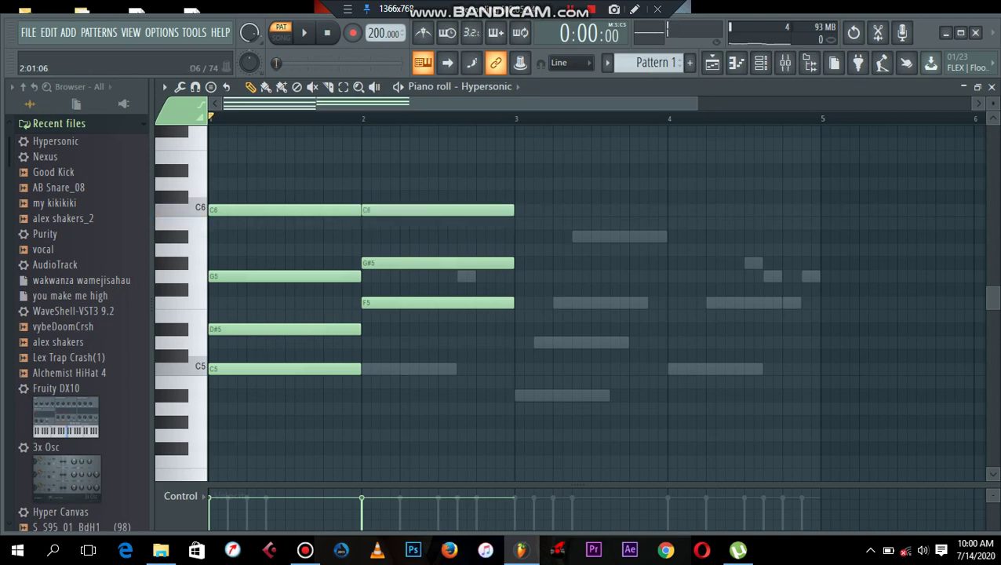
drag(365, 157, 364, 144)
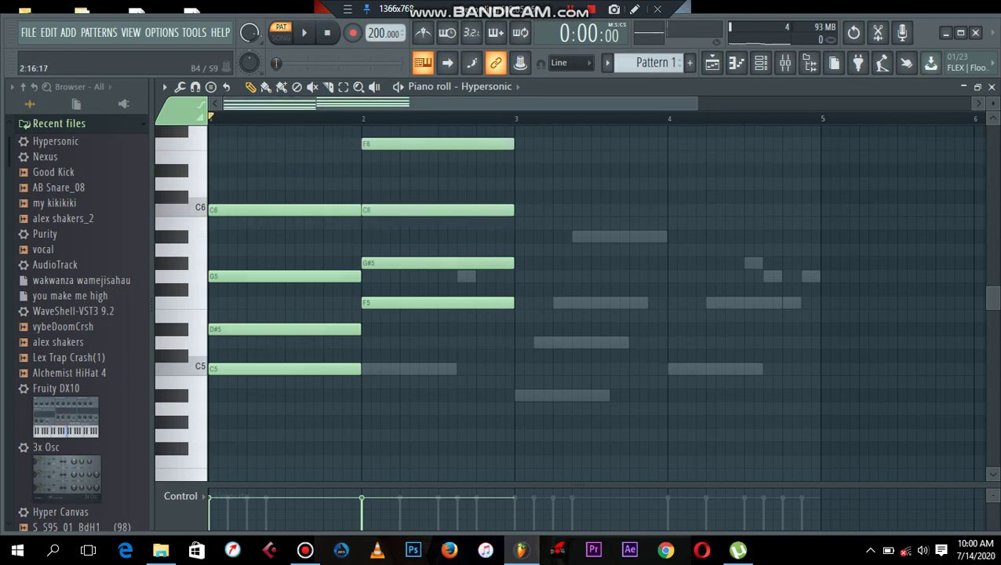
Step: Add a one-bar chord in bar 3 with the notes A#4, D5, F5 and A#5
click(534, 394)
click(534, 342)
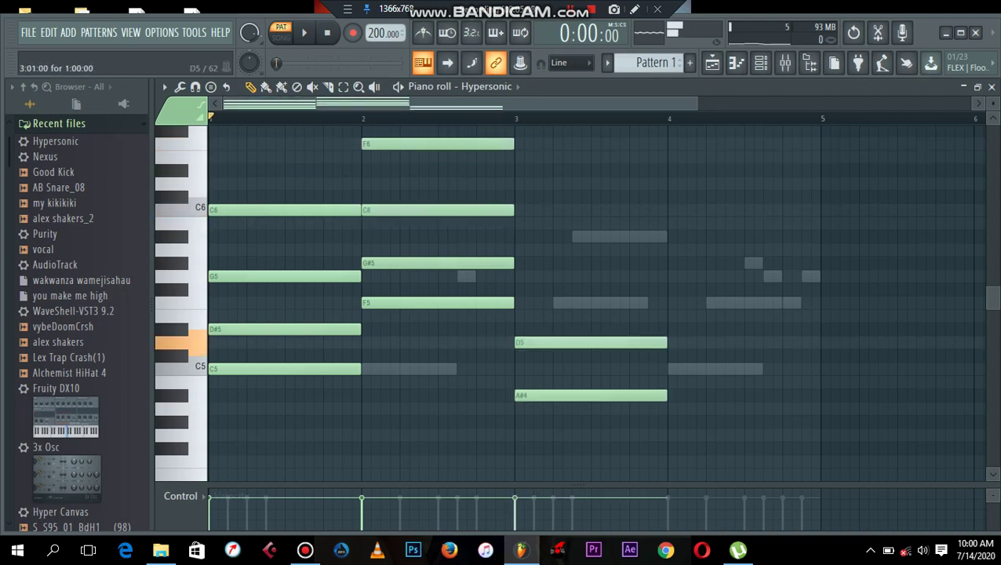
click(534, 302)
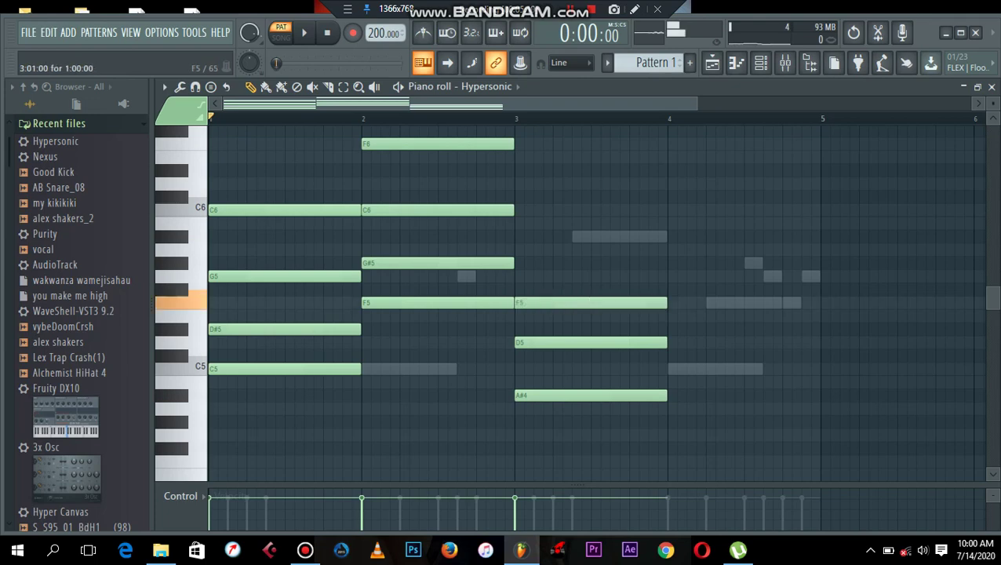
click(534, 236)
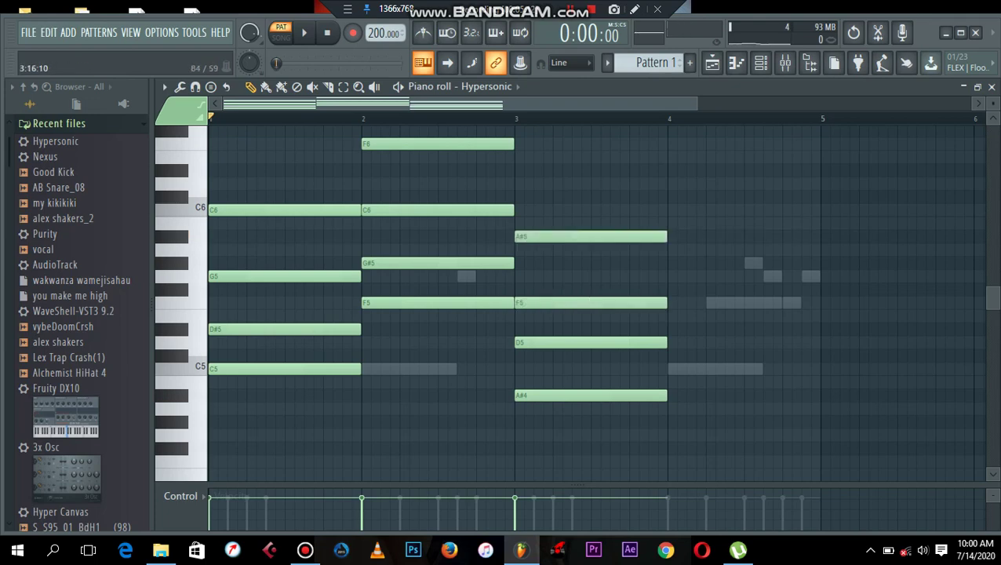
Step: Add a one-bar chord in bar 4 with the notes F5, G#5, C6 and F6, and play the pattern
click(671, 369)
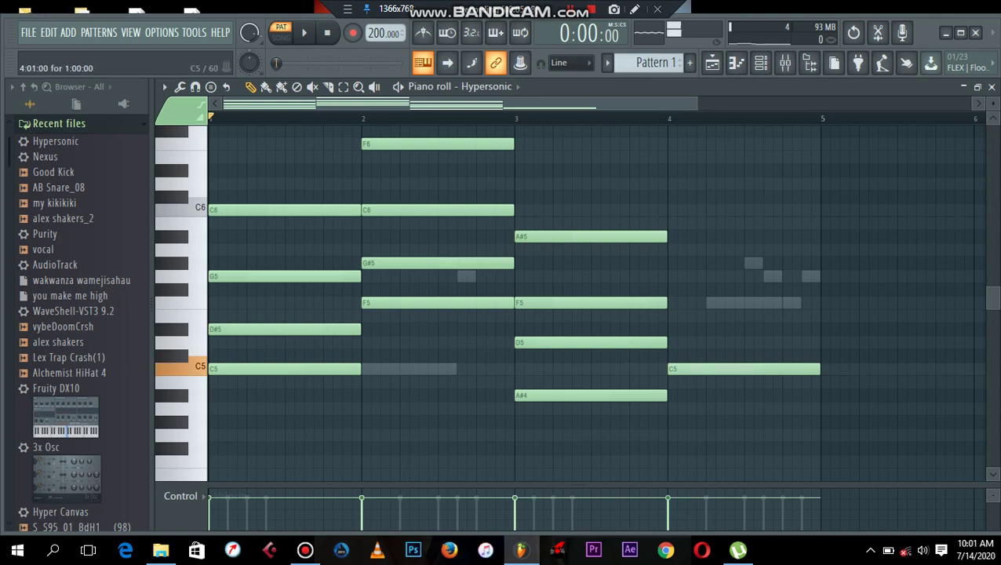
drag(687, 368, 689, 303)
click(682, 262)
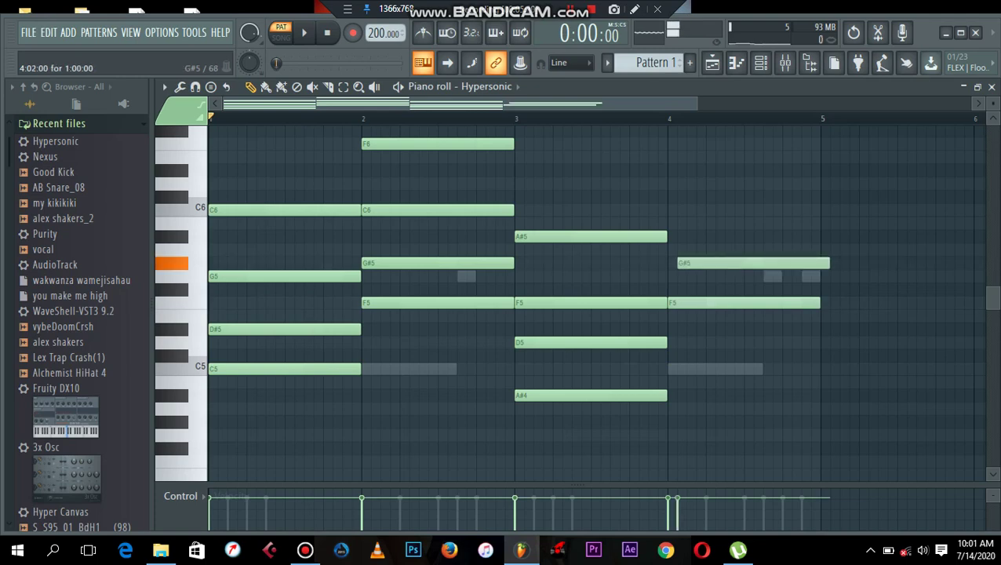
click(683, 209)
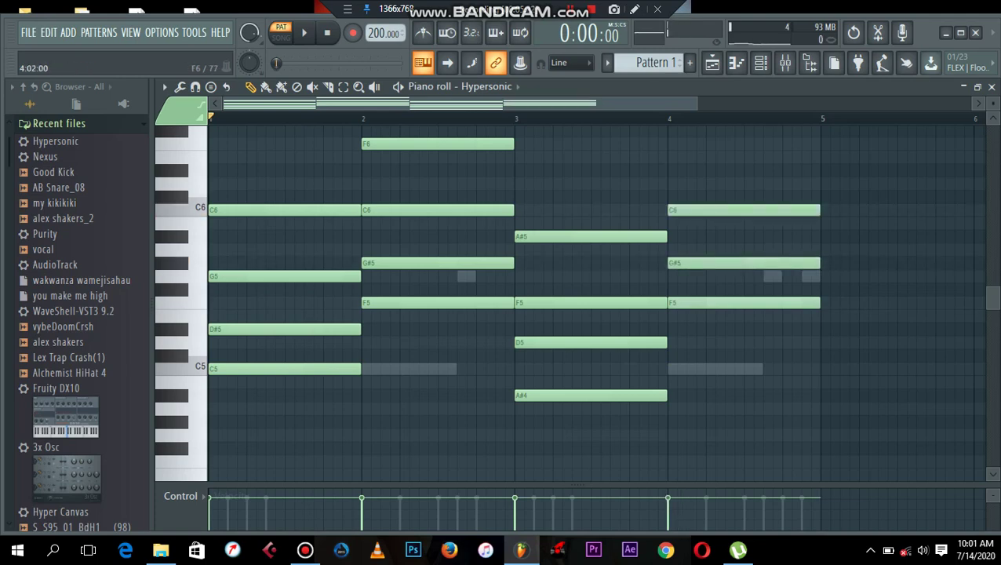
click(682, 144)
key(space)
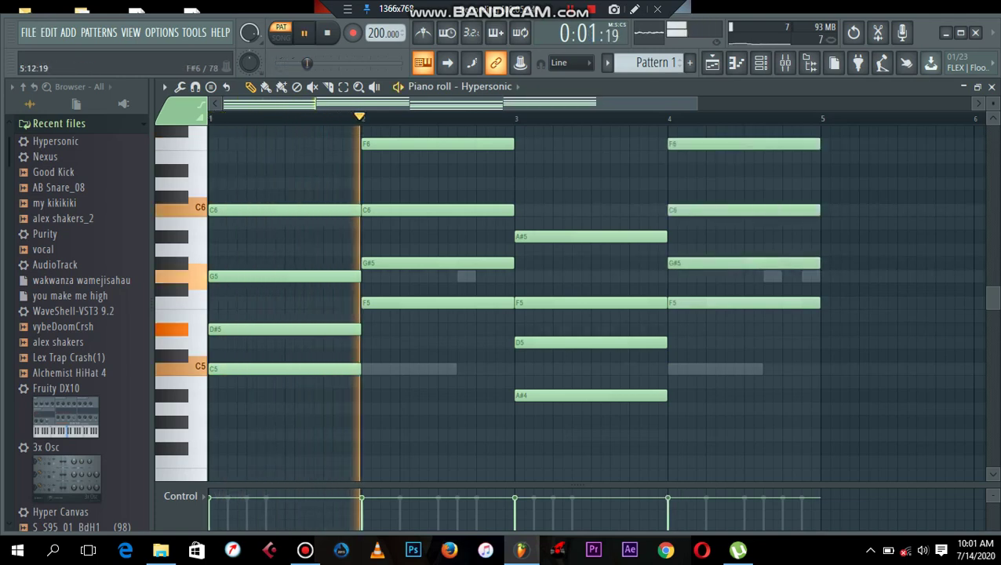
Step: Transpose all the Hypersonic chord notes down one octave and play the pattern back
click(992, 86)
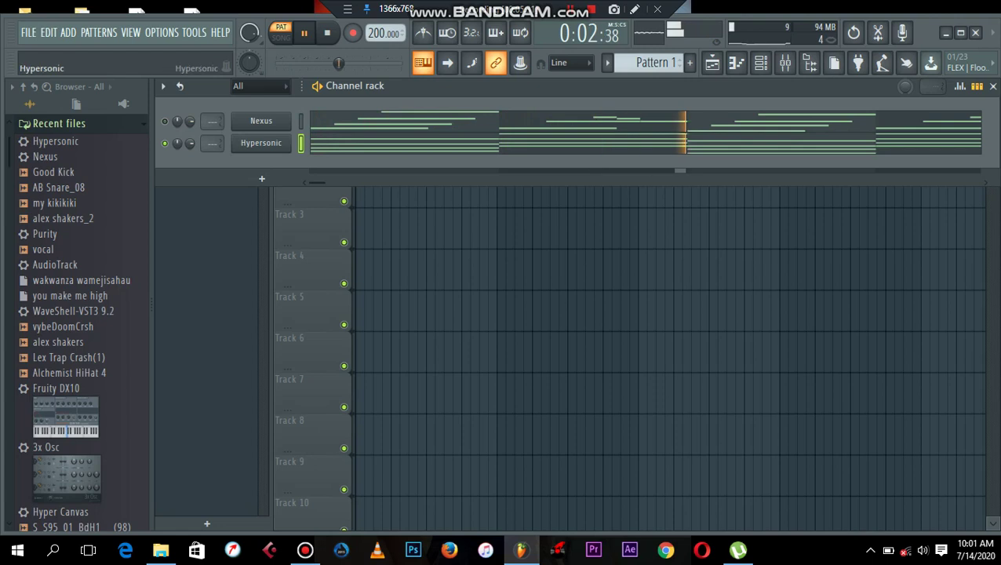
click(343, 144)
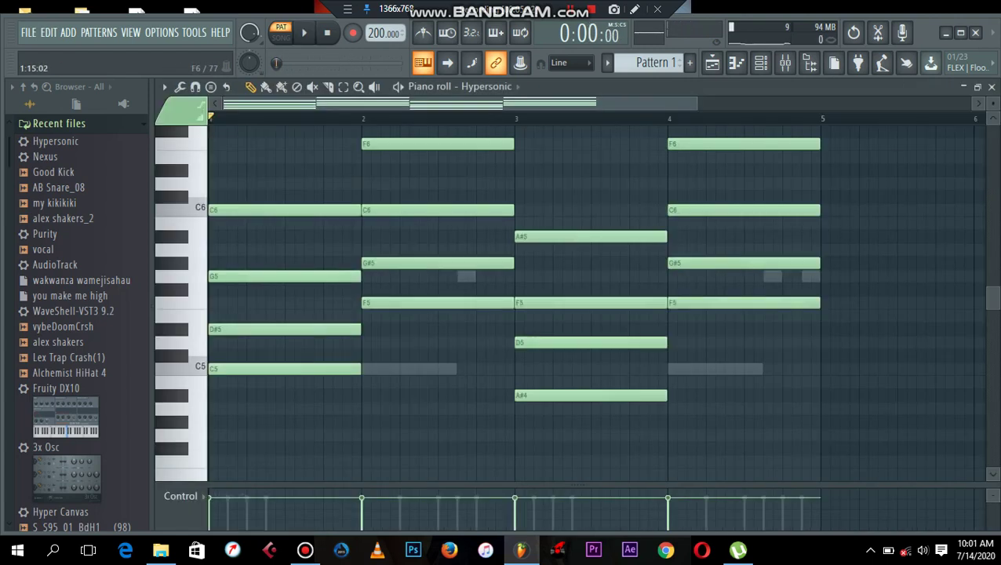
key(ctrl+Down)
key(space)
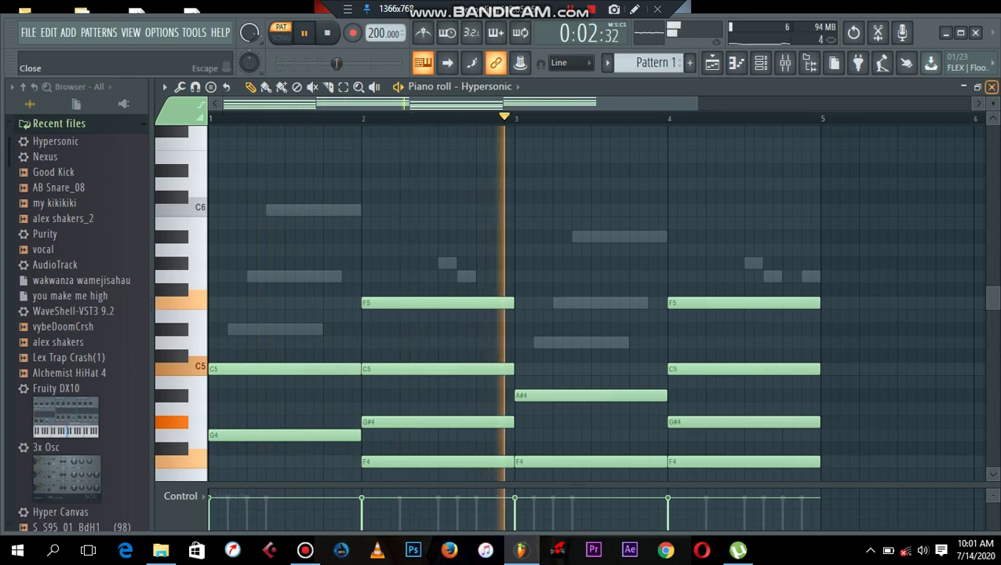
Step: Return to the channel rack, lower the Nexus channel's volume during playback, and stop the pattern
key(F7)
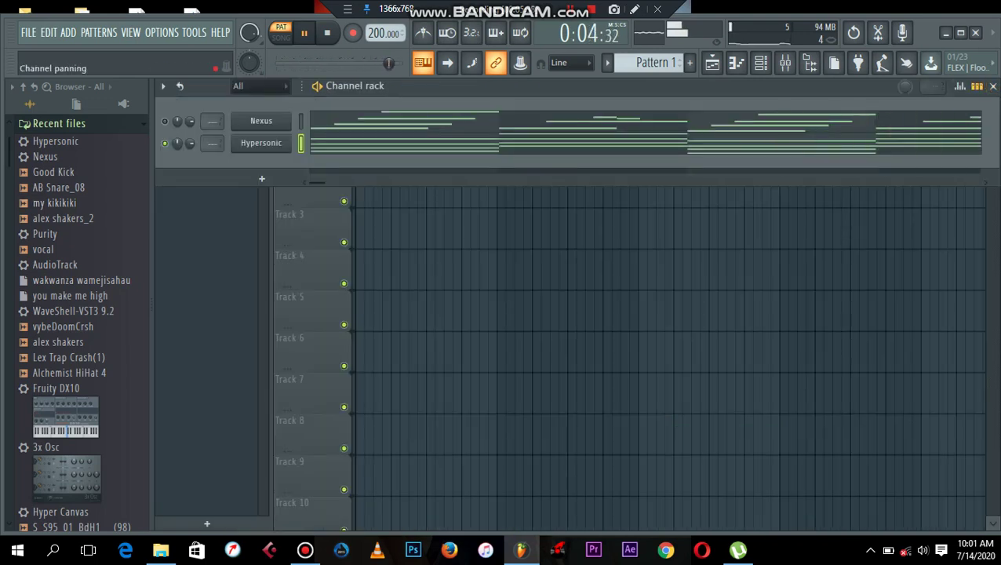
drag(189, 121, 189, 137)
drag(329, 62, 342, 63)
key(space)
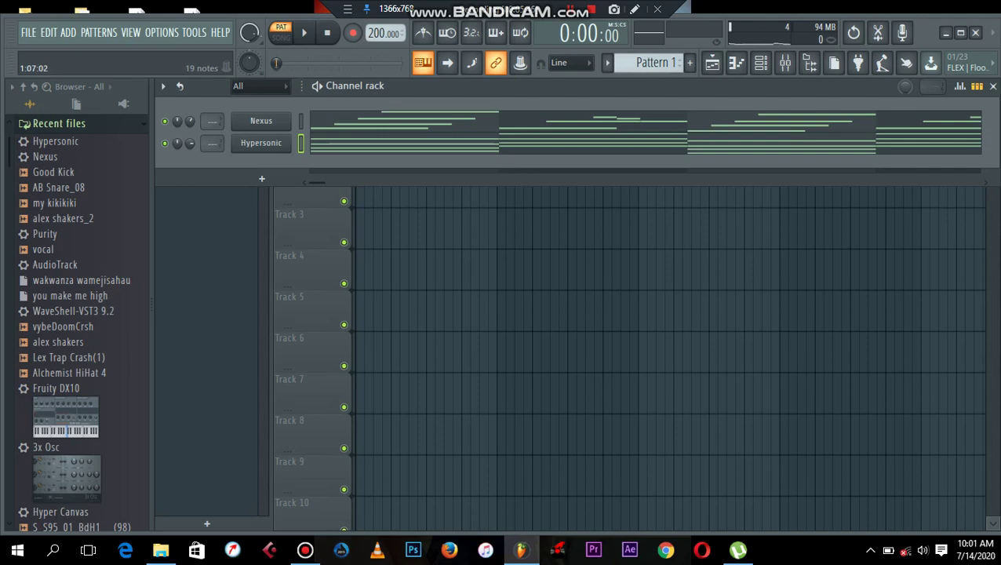
Step: In the Nexus piano roll, add a one-step D#6 note at step 11 of bar 1 and play the pattern
click(382, 120)
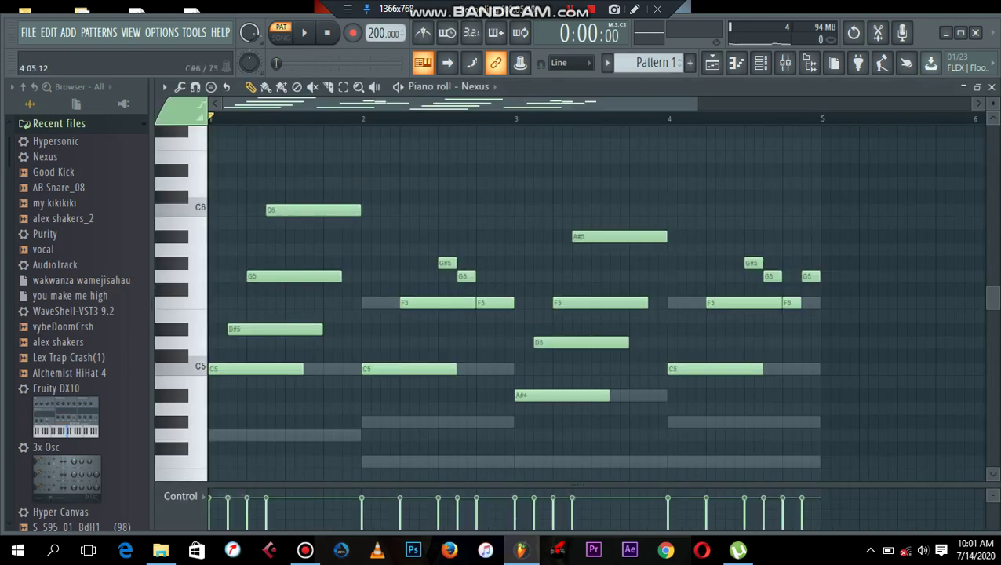
key(space)
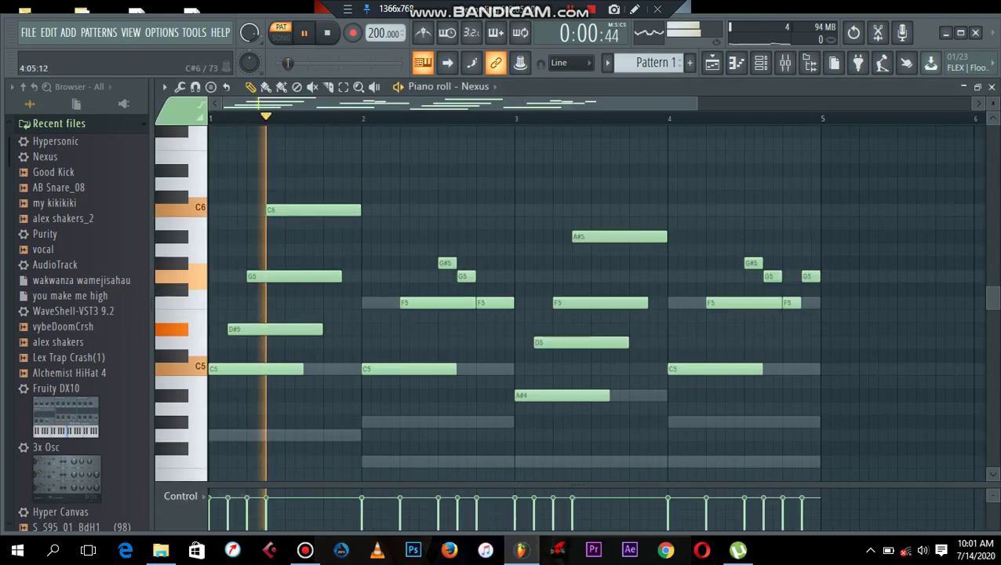
key(space)
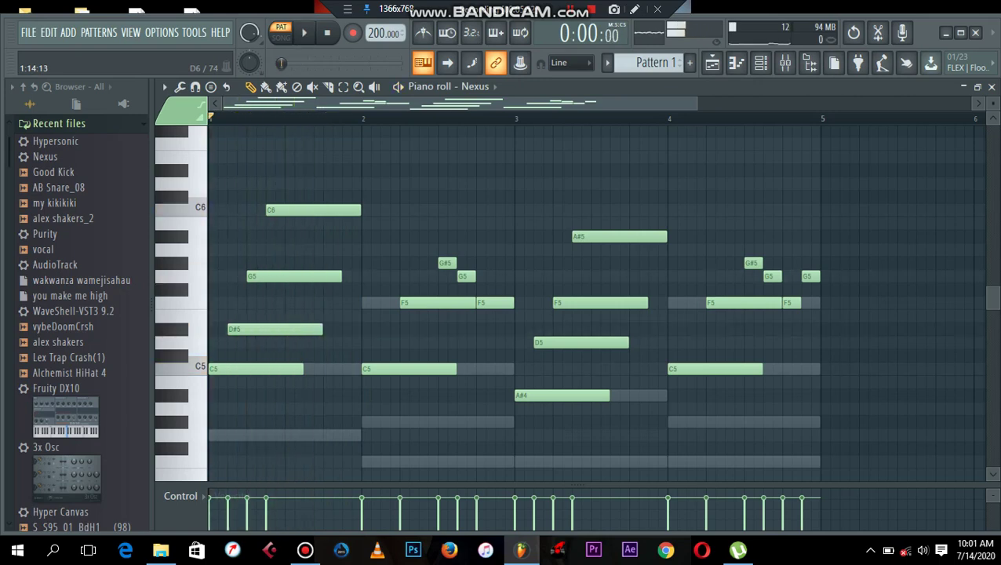
drag(312, 157, 313, 214)
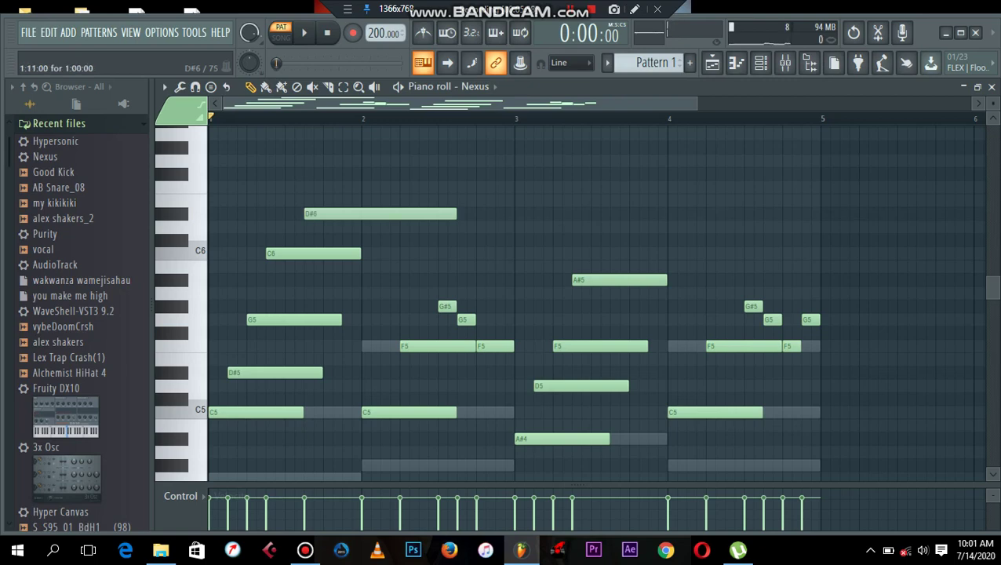
drag(455, 213, 312, 213)
key(space)
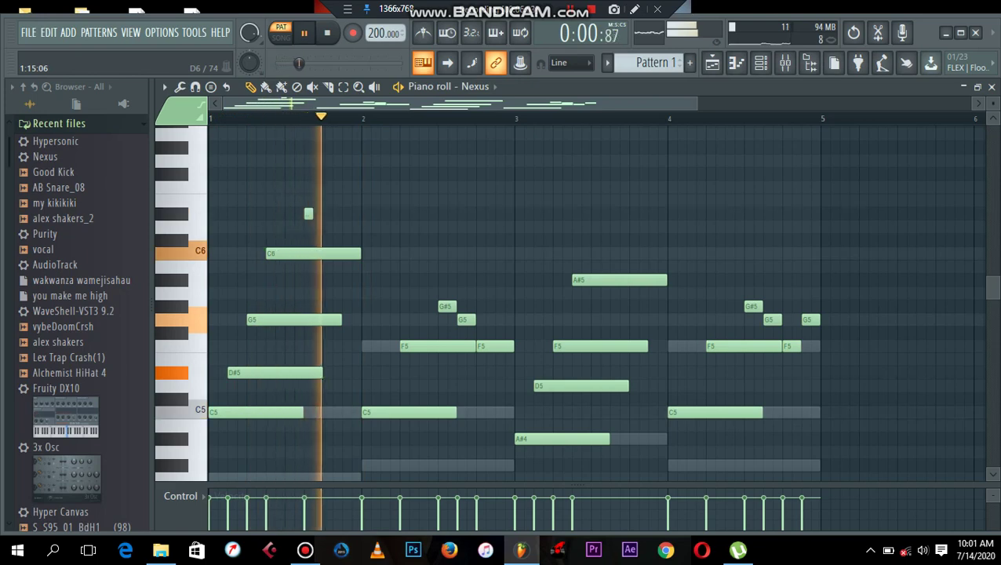
Step: Add a one-step D6 note at step 15 of bar 1 and replay the pattern from the start
click(346, 227)
key(space)
key(space)
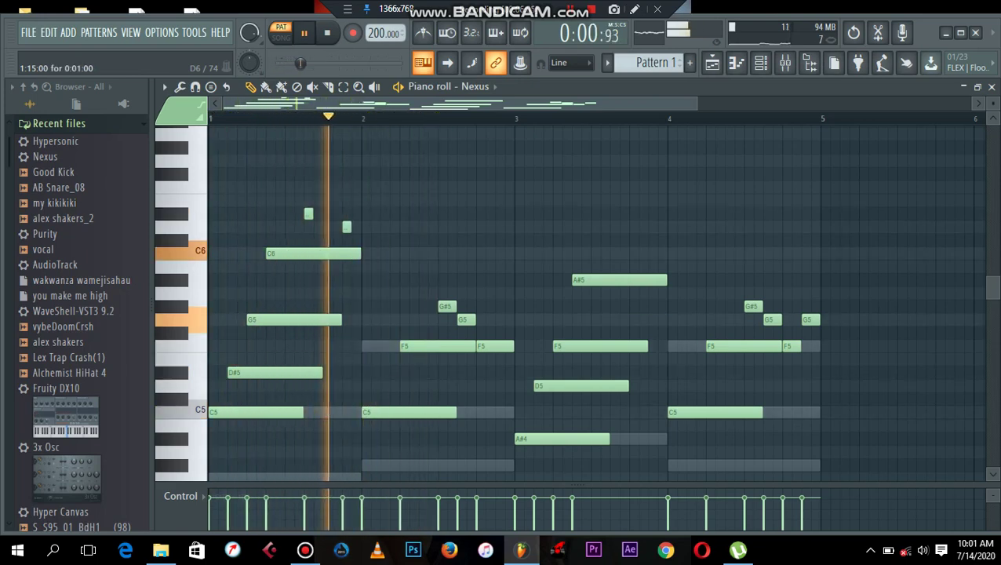
key(space)
key(space)
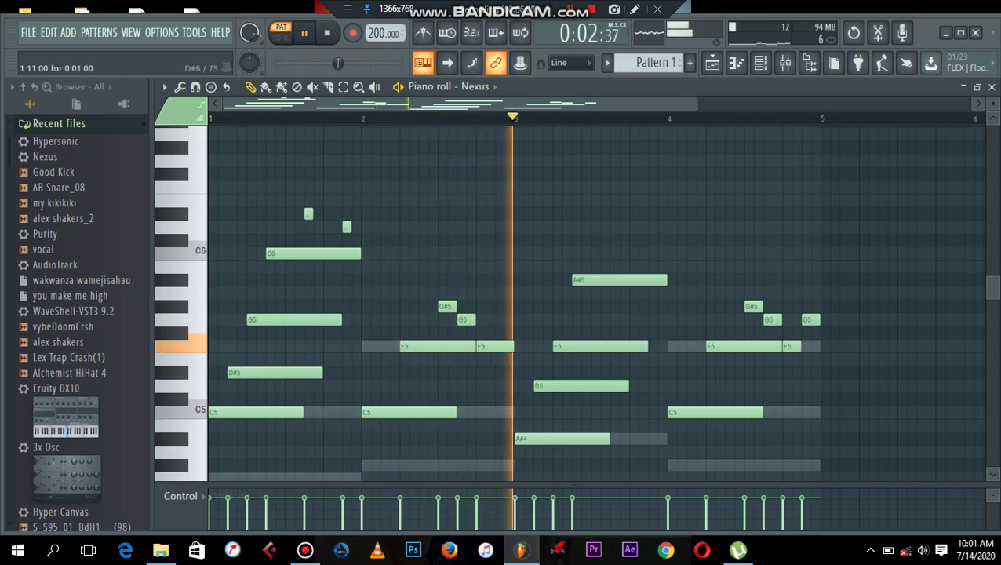
Step: Lengthen the D#6 and D6 notes in bar 1 to two steps each, replaying the pattern after each change
drag(312, 213, 321, 213)
key(space)
key(space)
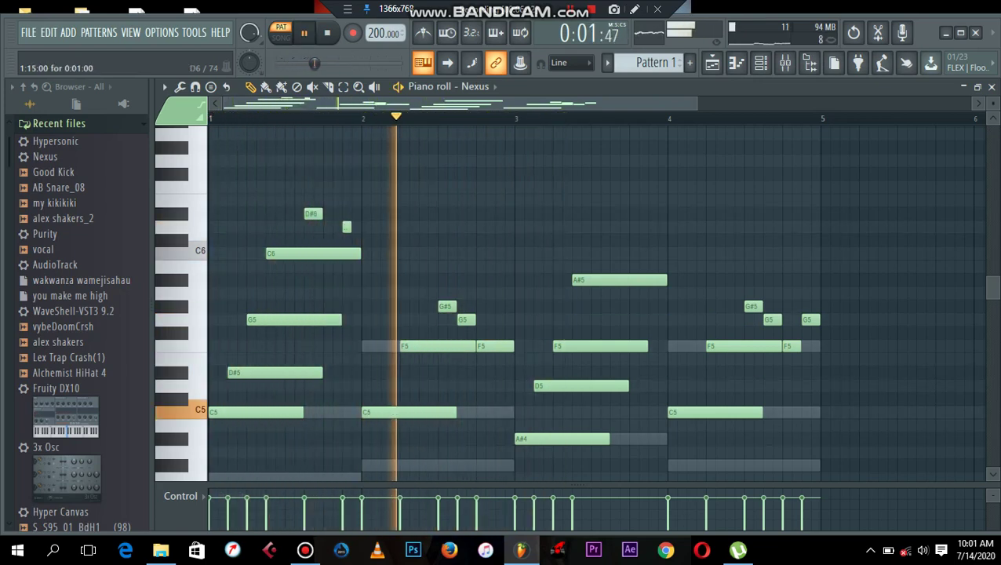
drag(350, 227, 359, 227)
key(space)
key(space)
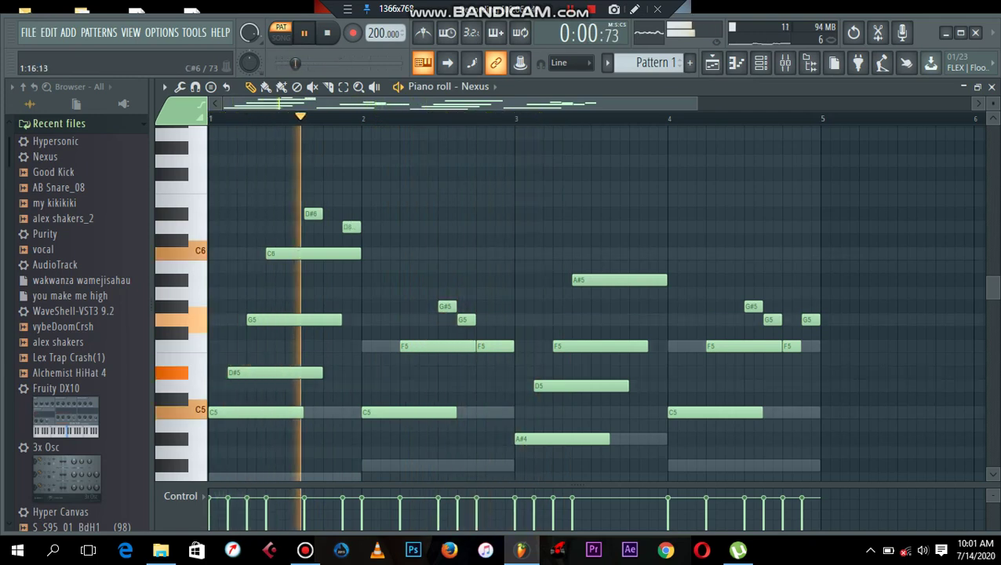
key(space)
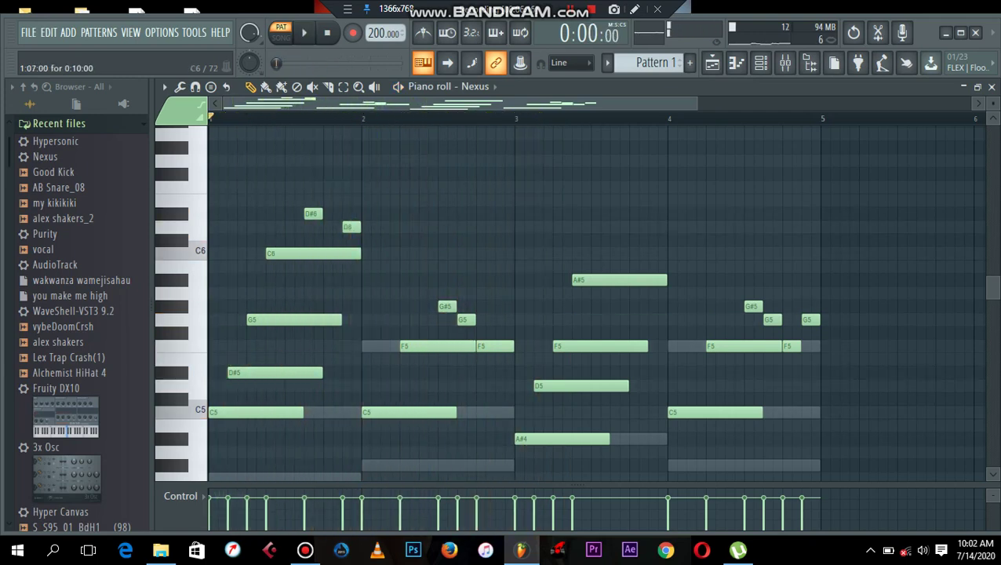
Step: Add four-step notes in bar 2, C6 at step 1 and A#5 at step 13, auditioning the pattern after each
click(368, 253)
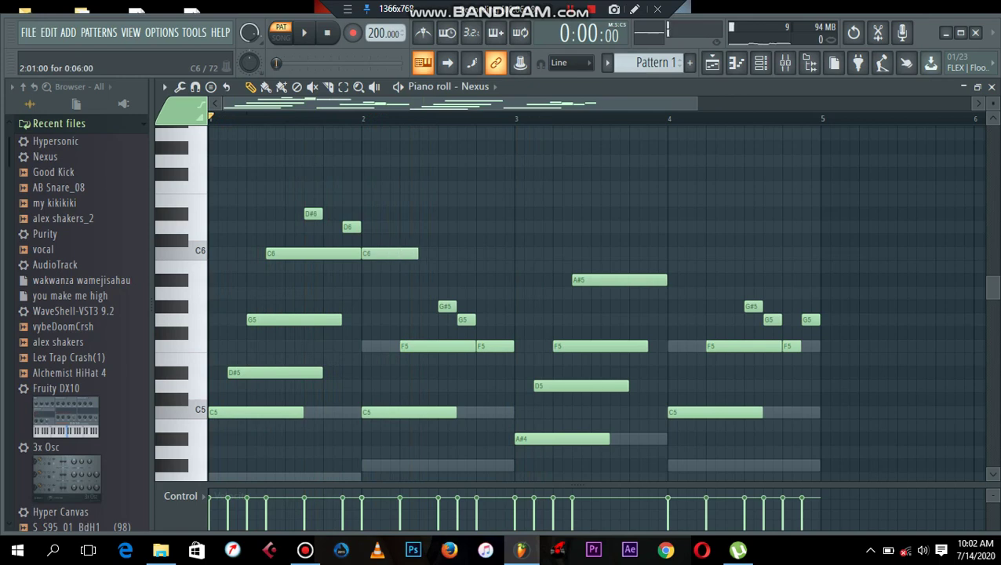
key(space)
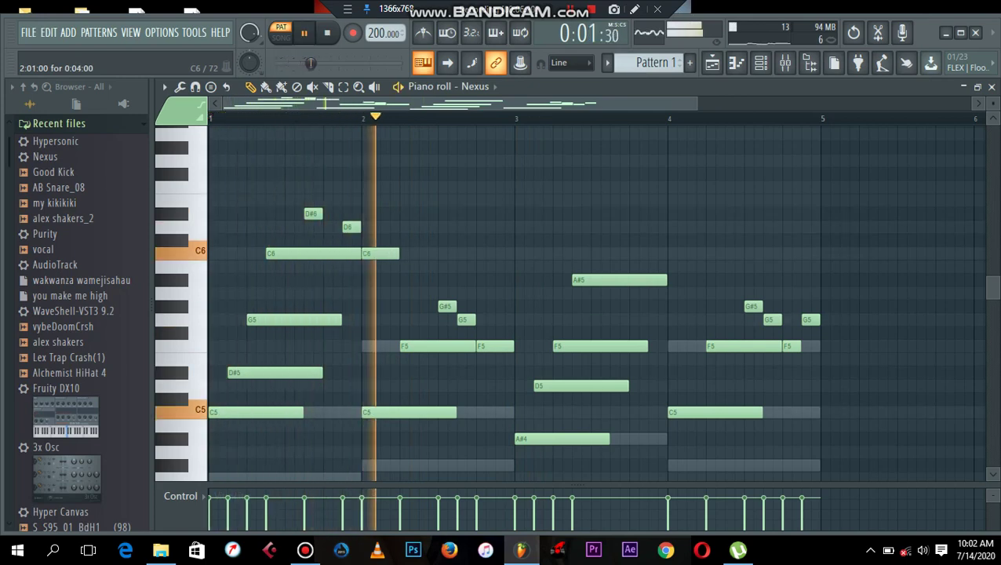
key(space)
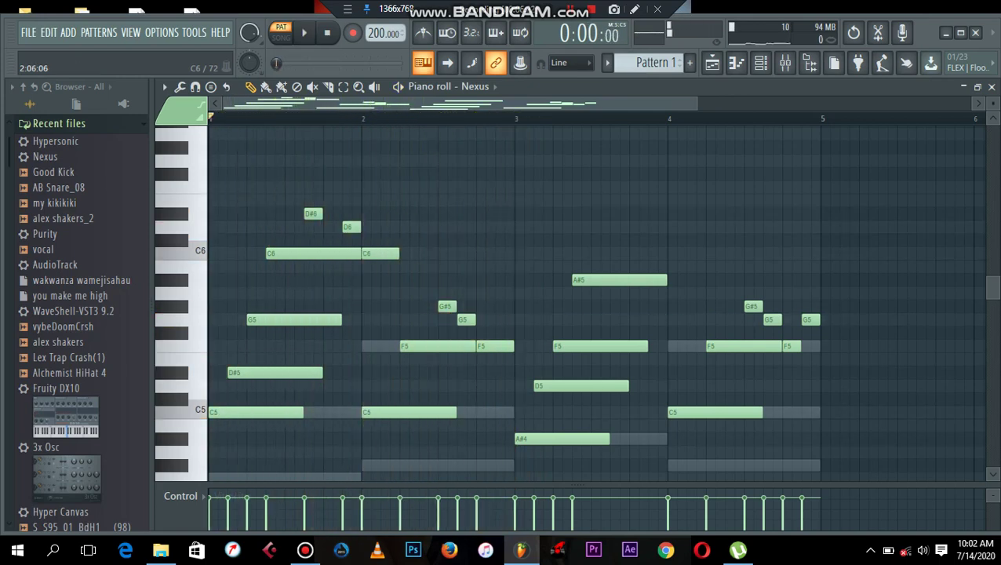
click(476, 280)
key(space)
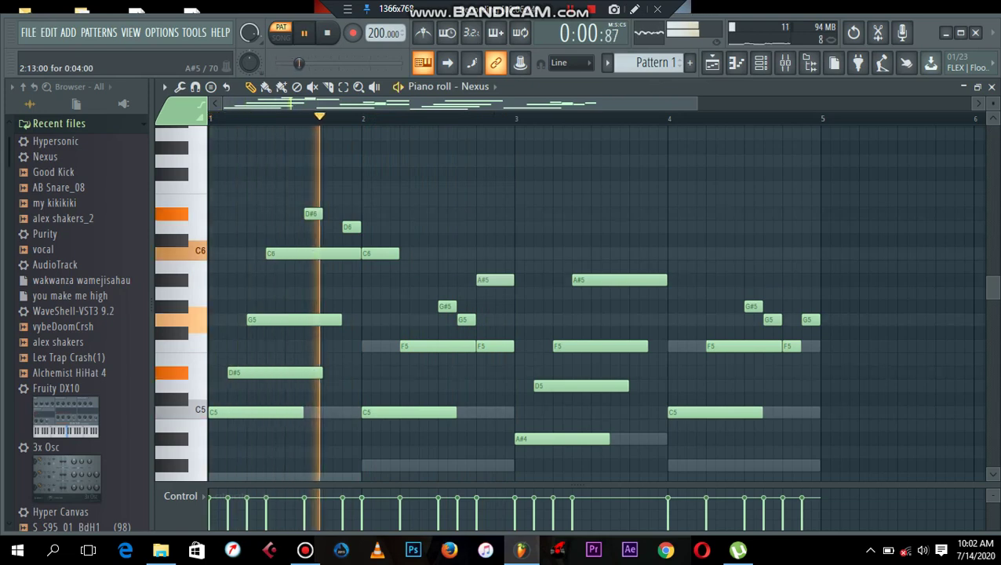
key(space)
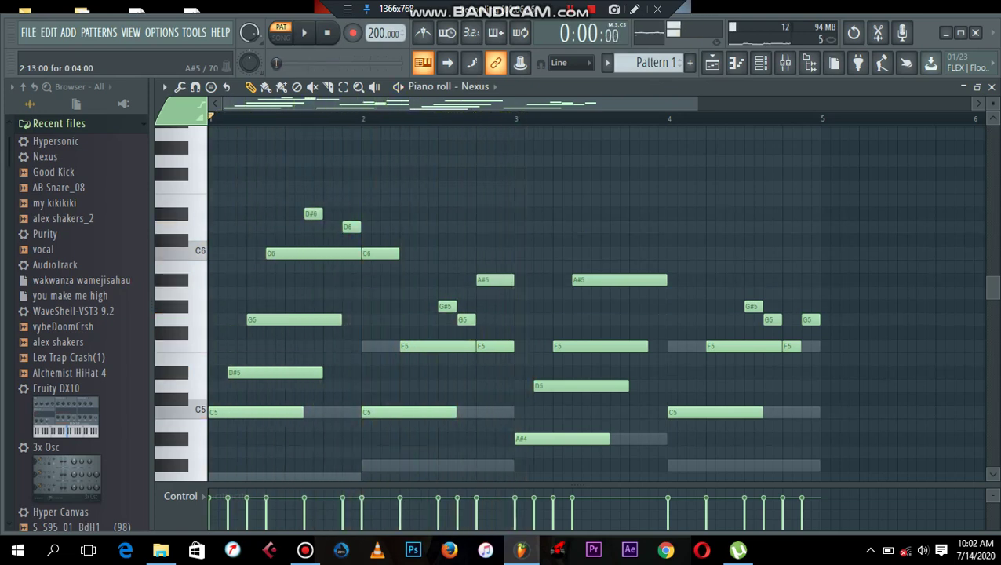
Step: Add a four-step D6 note at step 11 of bar 2 and replay the pattern from the start
drag(471, 252, 471, 227)
key(space)
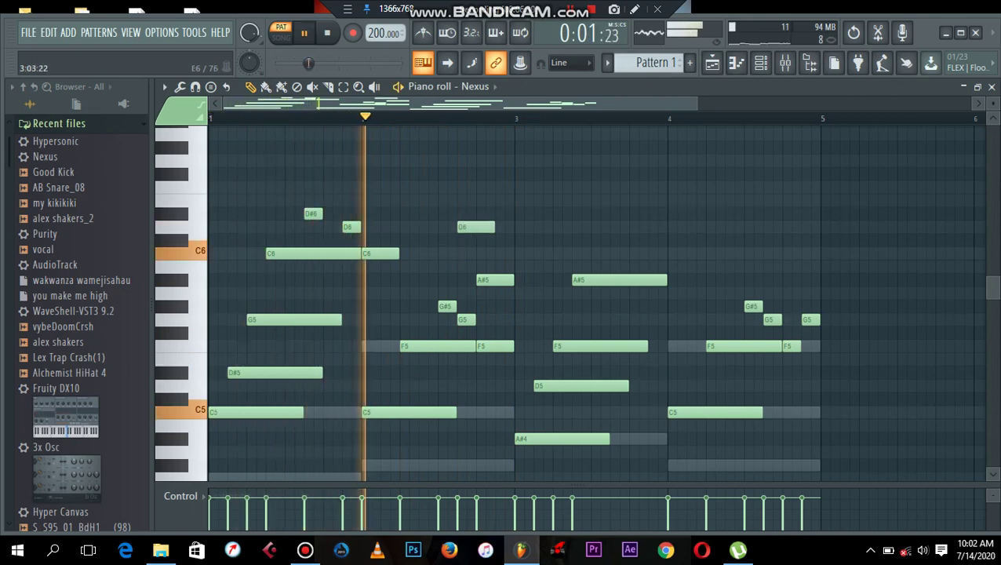
key(space)
key(space)
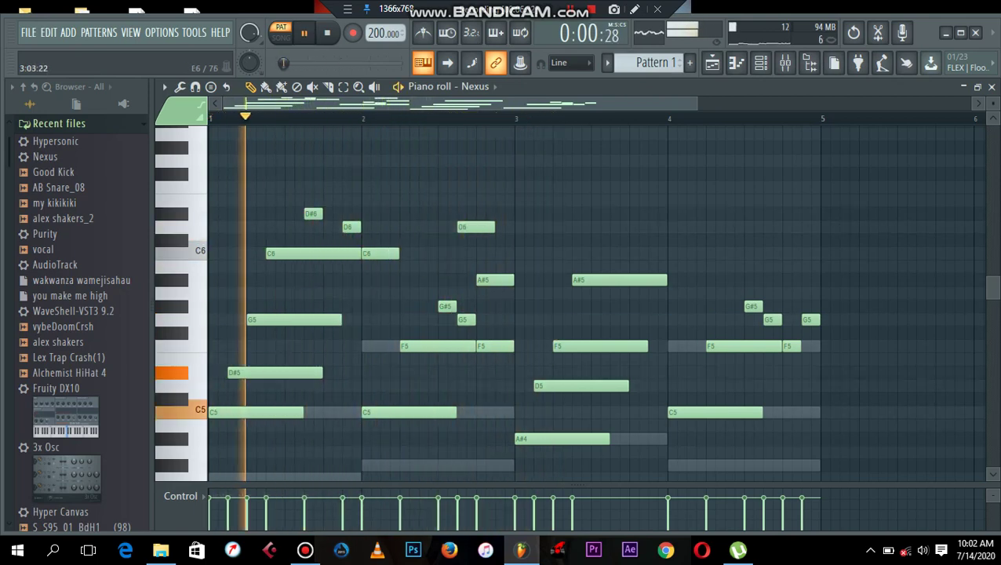
Step: Move the D6 note in bar 2 back to step 9, replay the pattern, and stop playback
drag(471, 226, 452, 227)
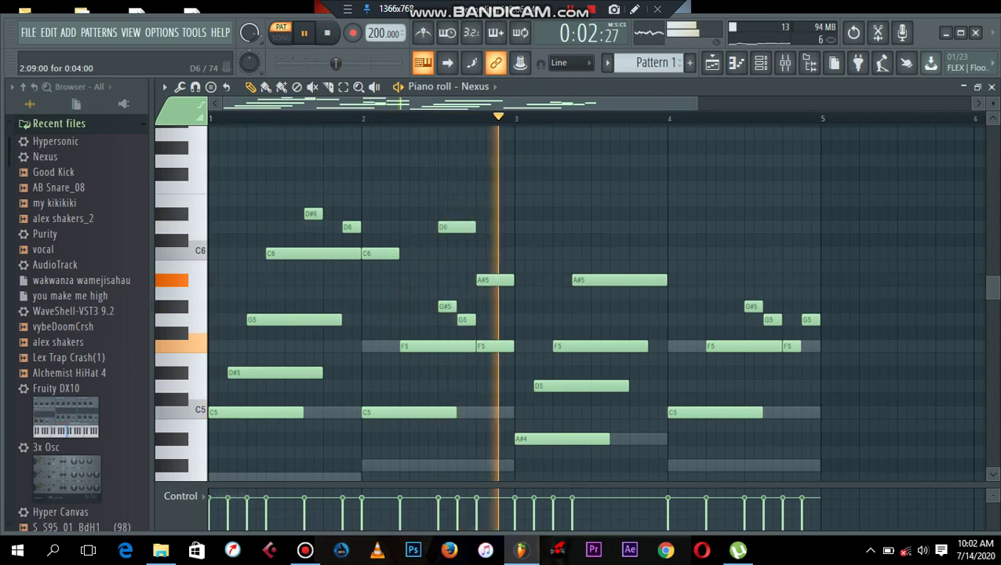
key(space)
key(space)
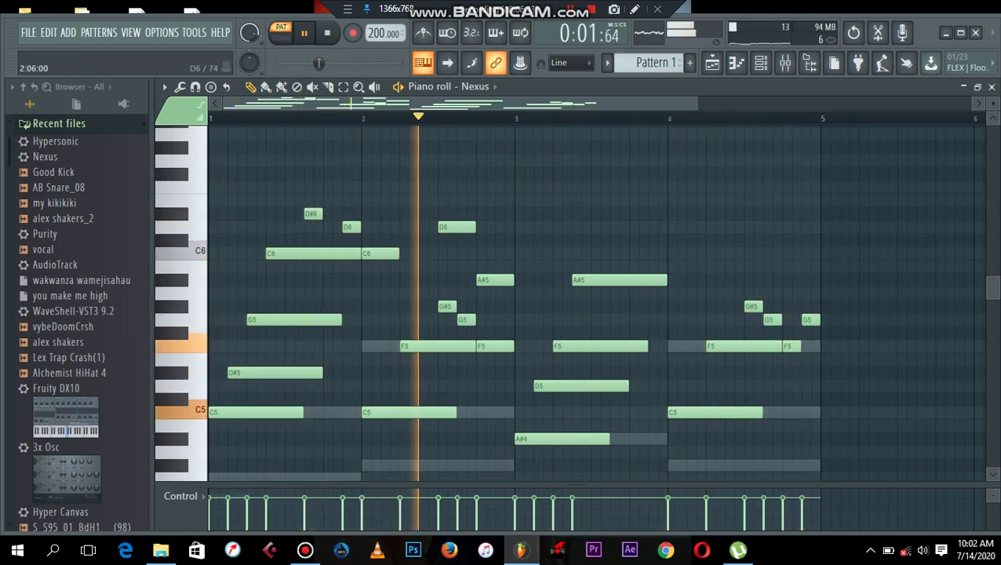
key(space)
key(space)
key(space)
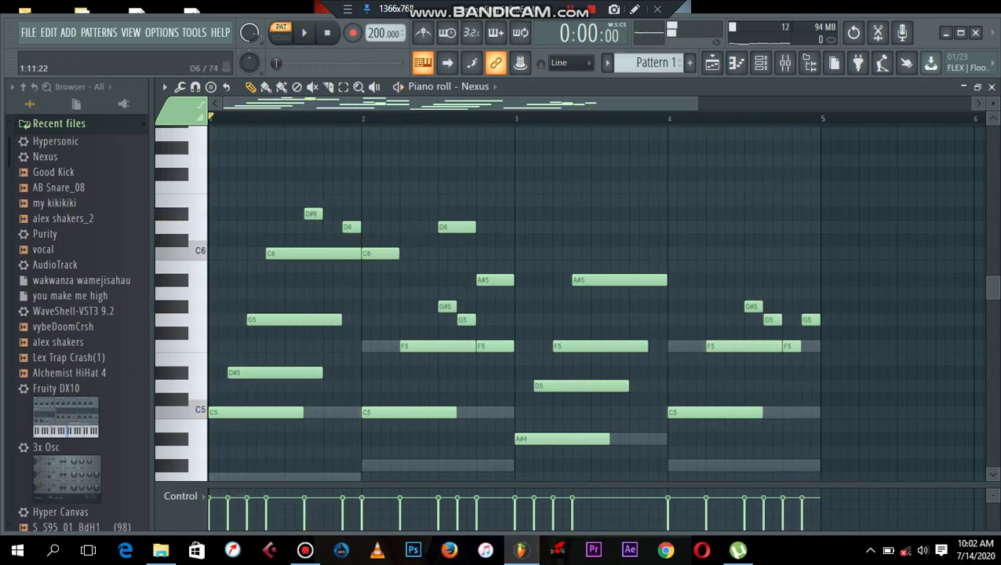
Step: Raise bar 1's D#6 note to G6 and D6 note to D#6, and bar 2's C6 note to F6, and audition the pattern
drag(313, 213, 313, 160)
drag(351, 227, 351, 214)
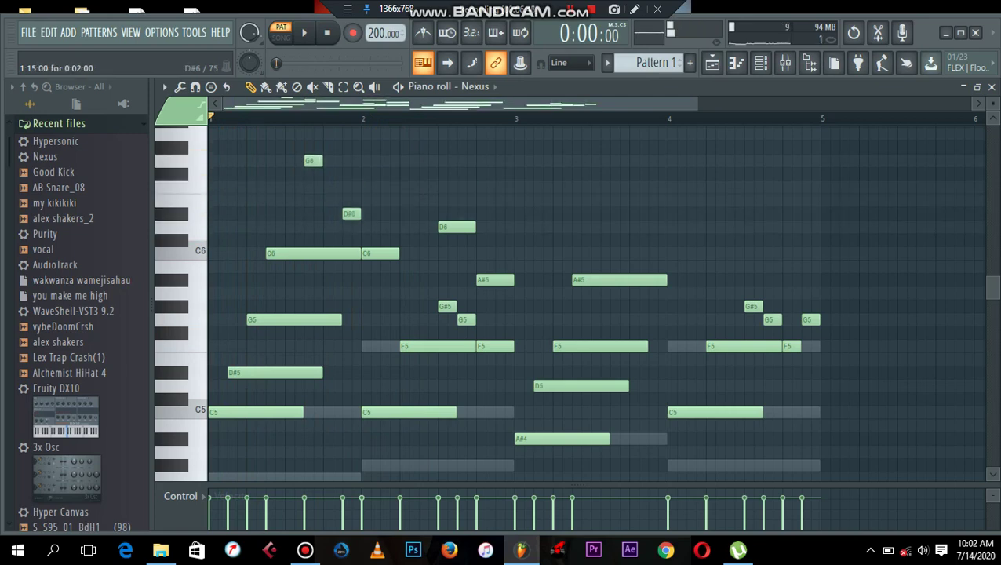
drag(380, 253, 380, 200)
key(space)
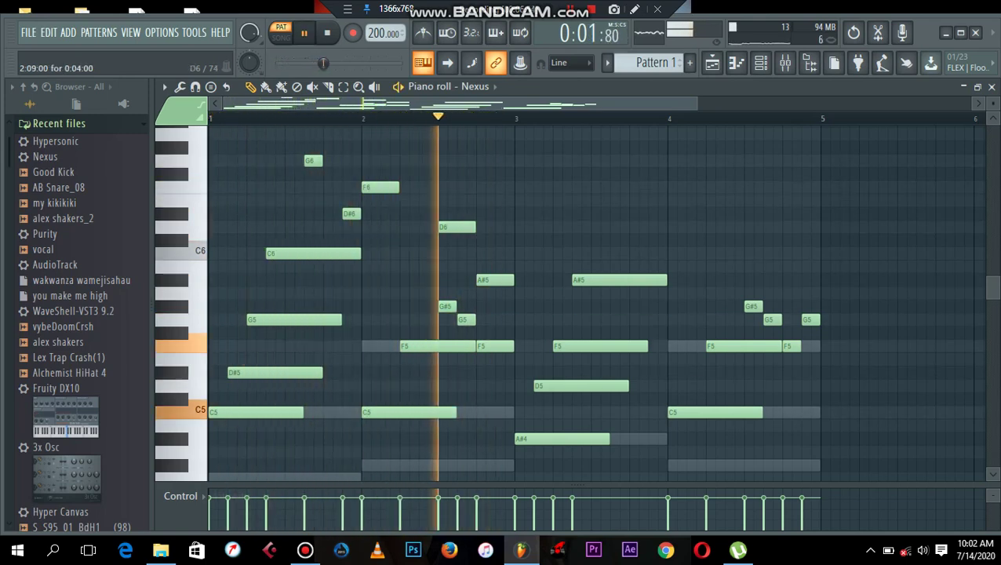
key(space)
Step: Raise bar 2's D6 note to G6, play the pattern, and delete the A#5 note at step 13
drag(457, 226, 457, 160)
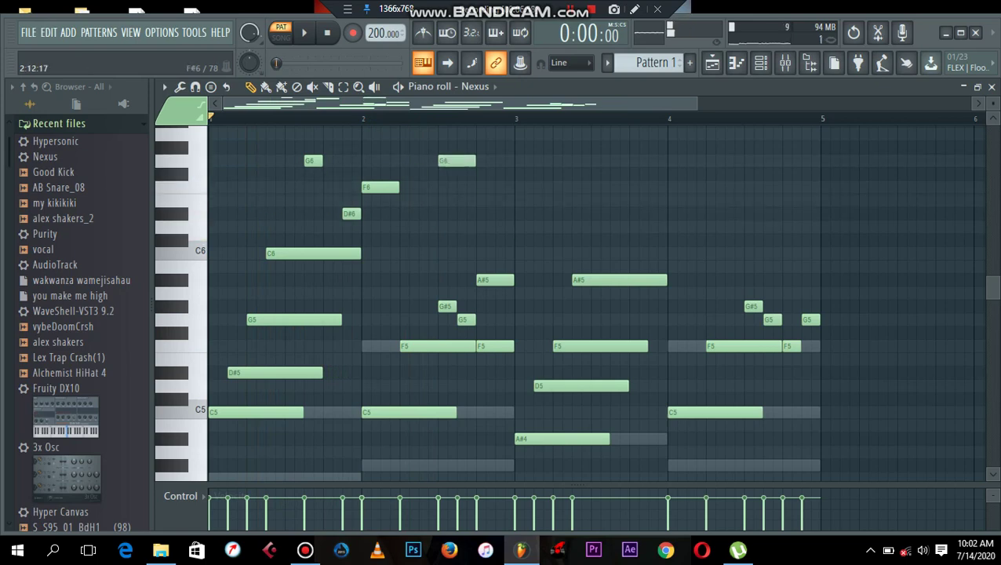
key(space)
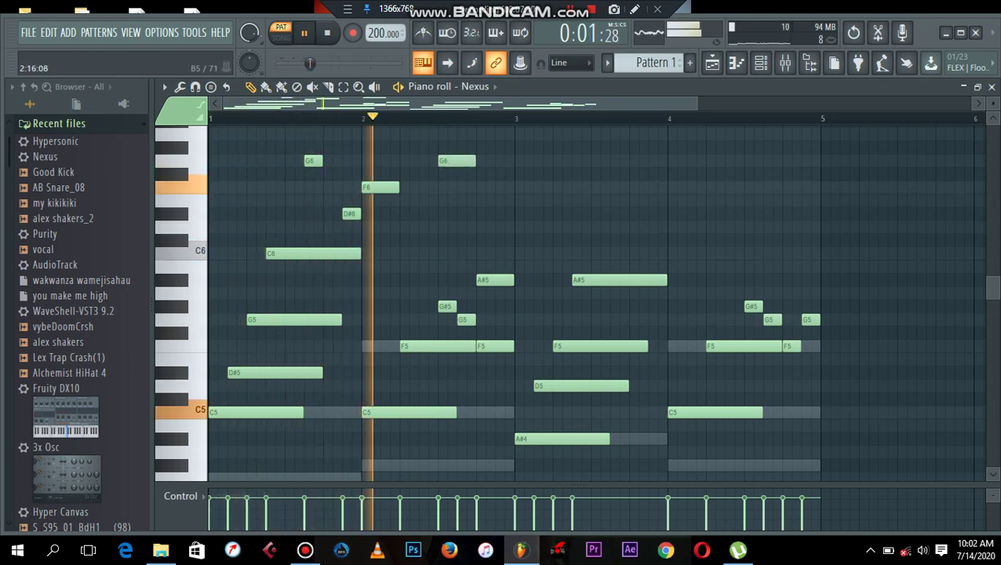
right_click(501, 280)
key(space)
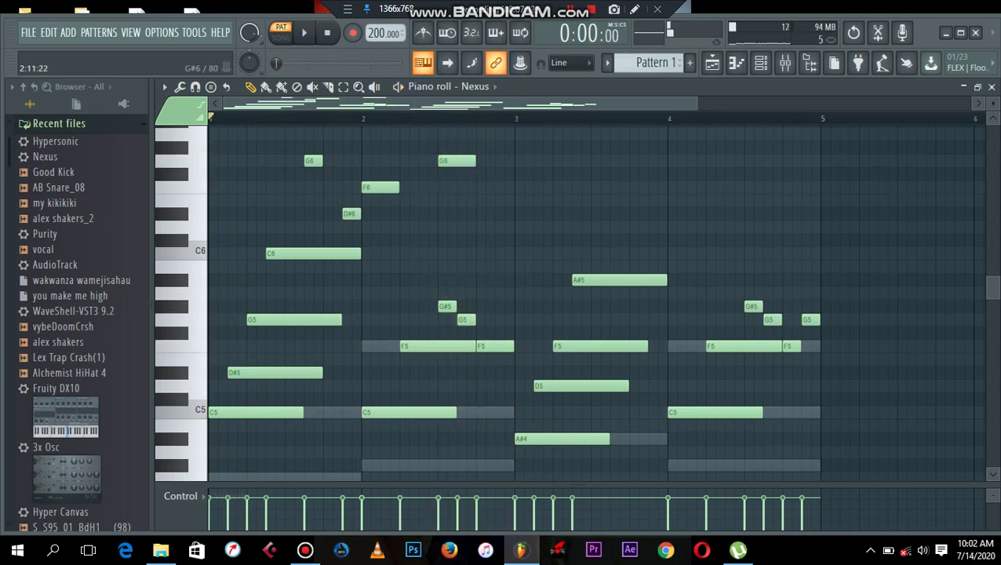
Step: Raise the G6 note at step 9 of bar 2 to G#6, shorten it to two steps, and replay the pattern
drag(464, 161, 464, 147)
key(space)
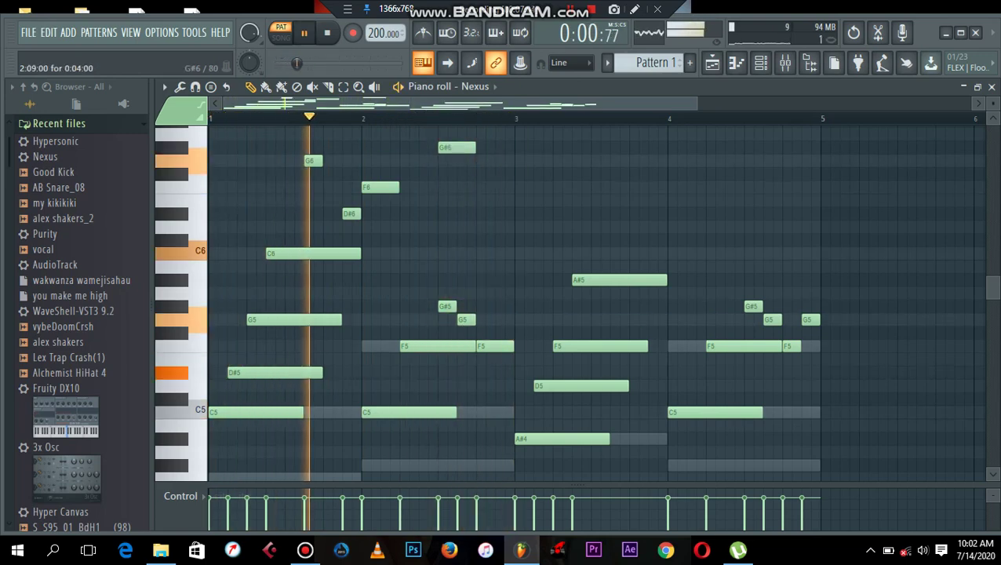
double_click(462, 148)
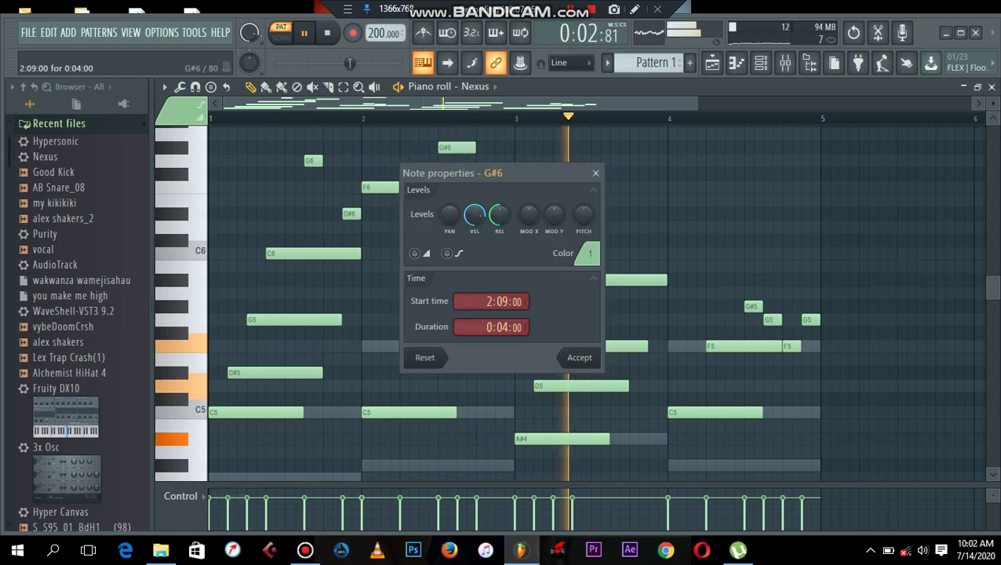
click(595, 173)
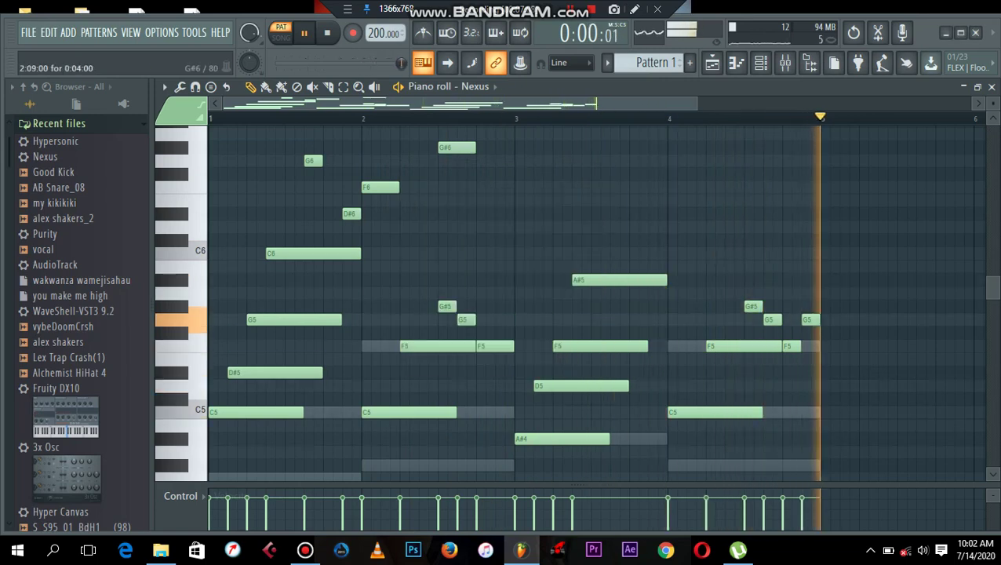
drag(474, 148, 455, 148)
key(space)
key(space)
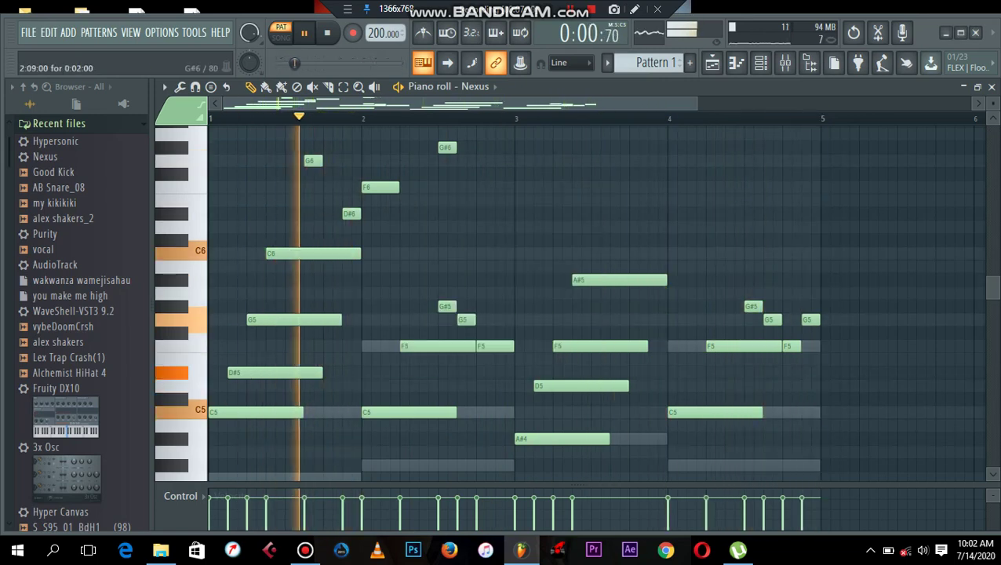
key(space)
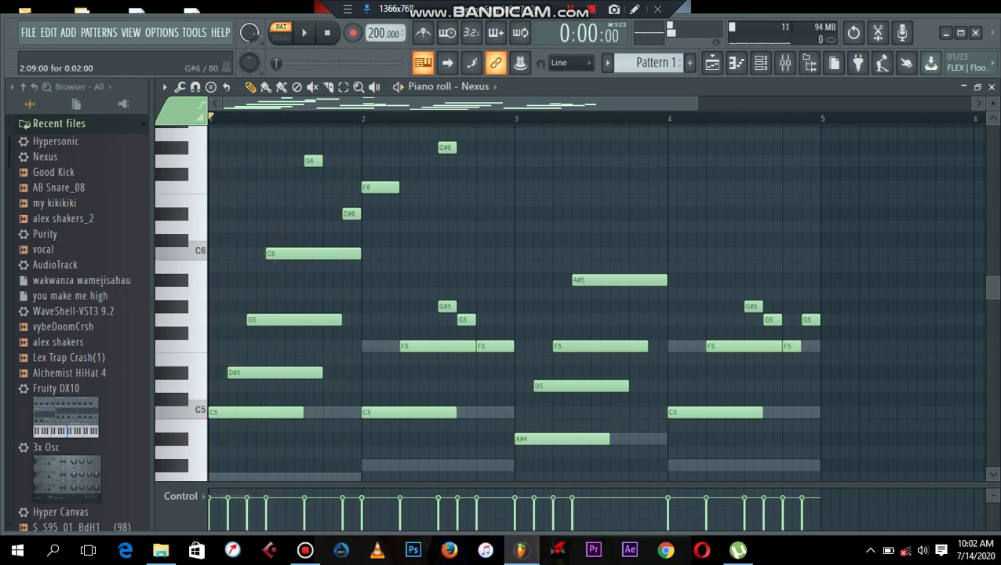
Step: Shift bar 1's G6 note to step 7 and its D#6 note to step 11, auditioning the pattern
drag(313, 160, 285, 160)
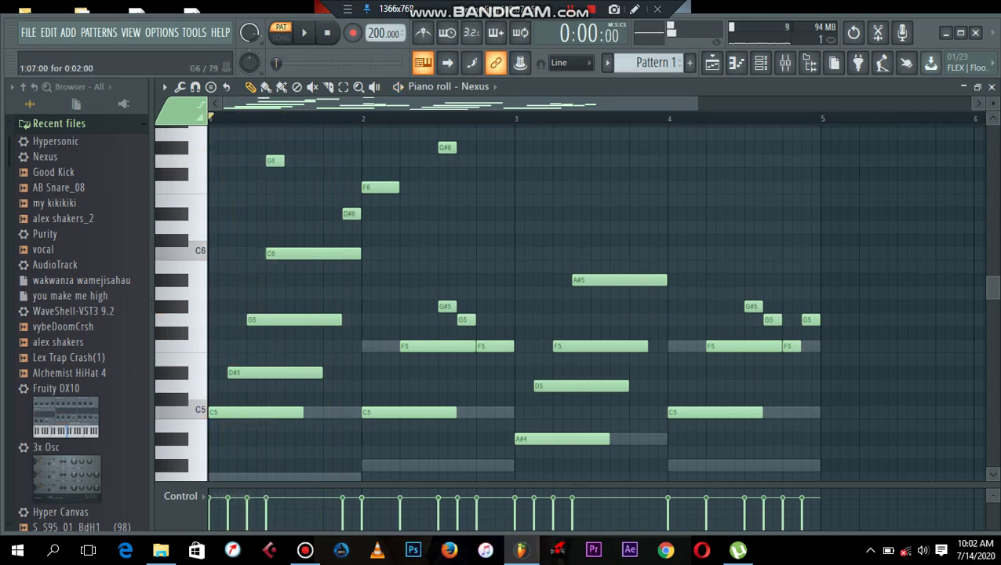
key(space)
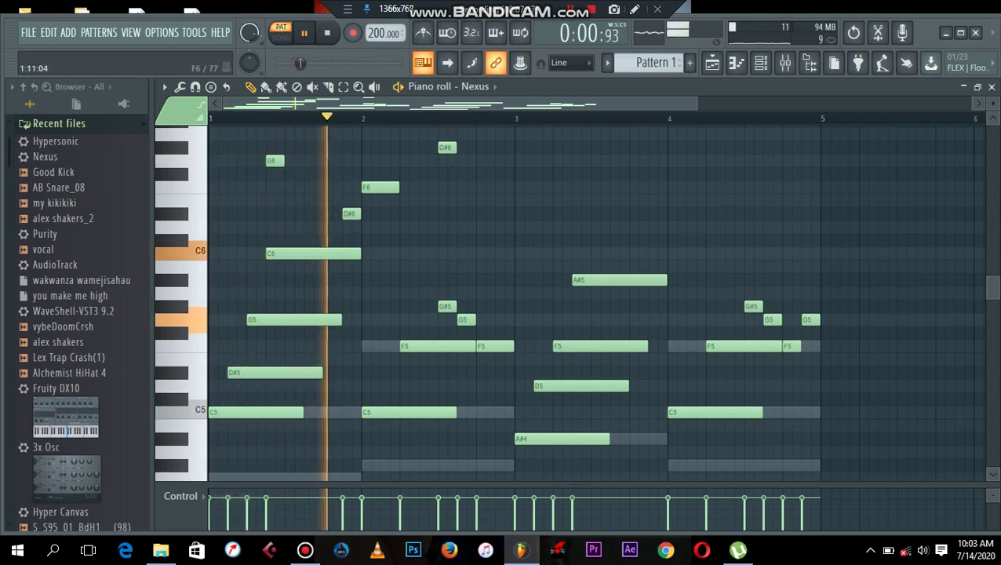
drag(350, 214, 312, 214)
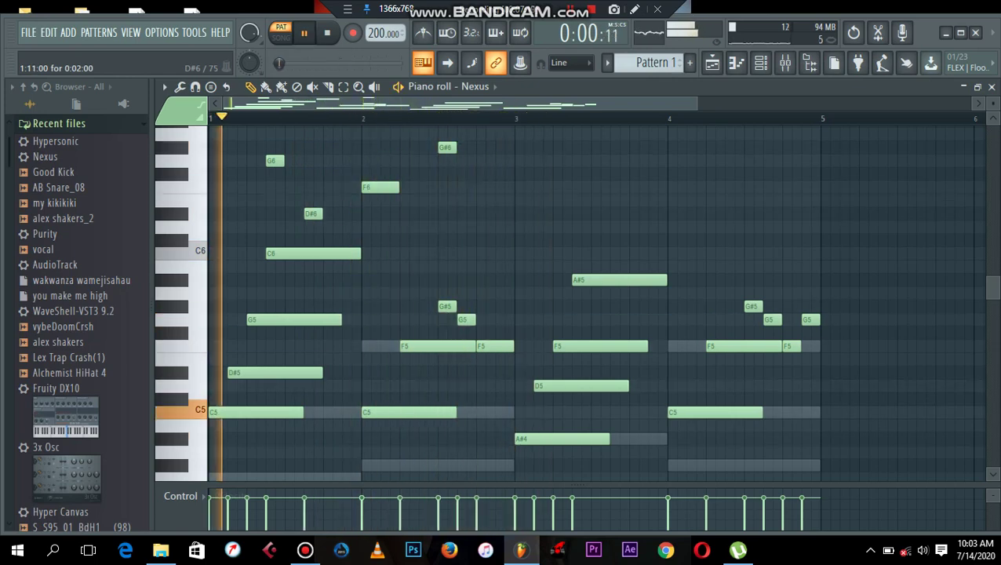
key(space)
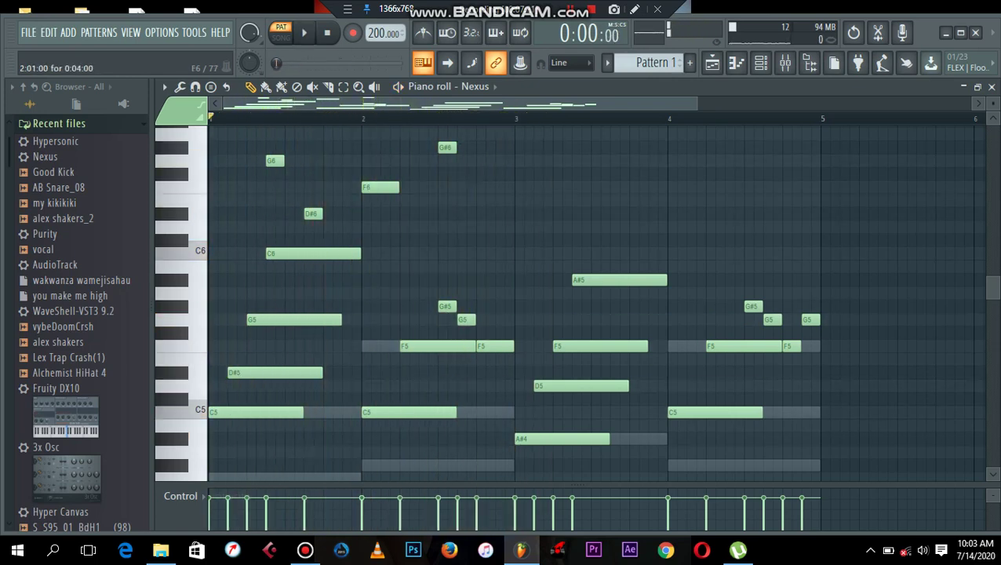
Step: Move the F6 note from the start of bar 2 to step 13 of bar 1 and replay the pattern
drag(380, 186, 361, 186)
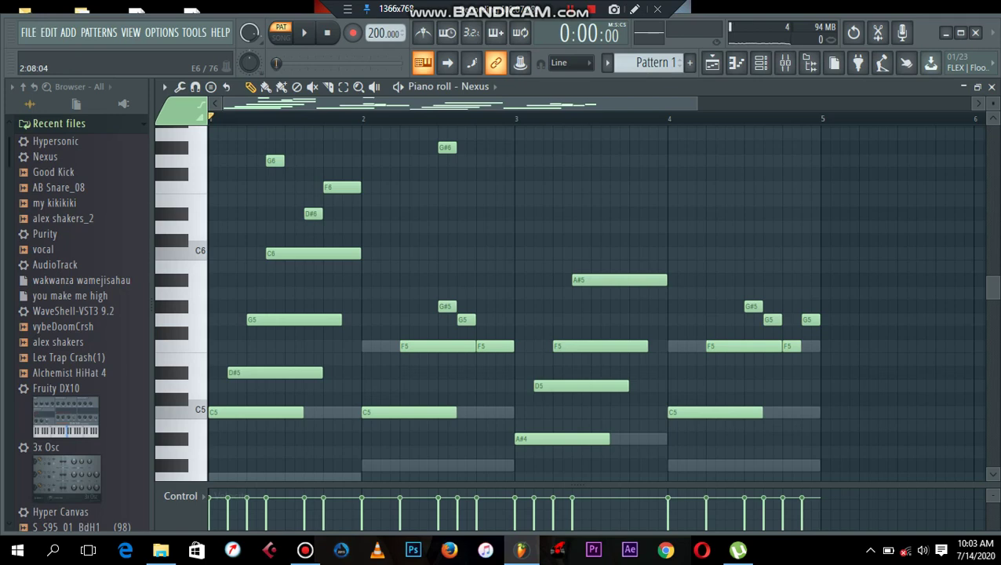
key(space)
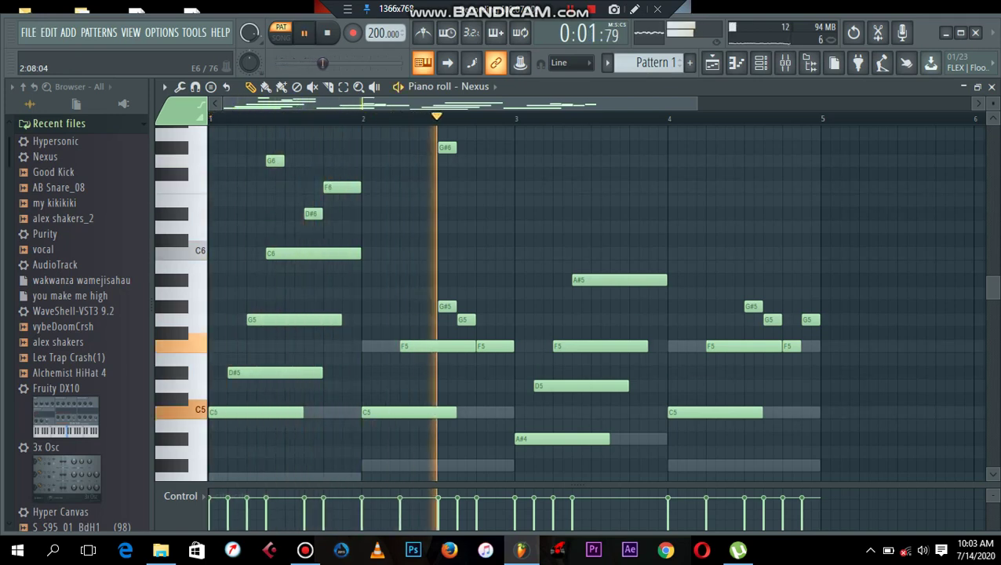
key(space)
key(space)
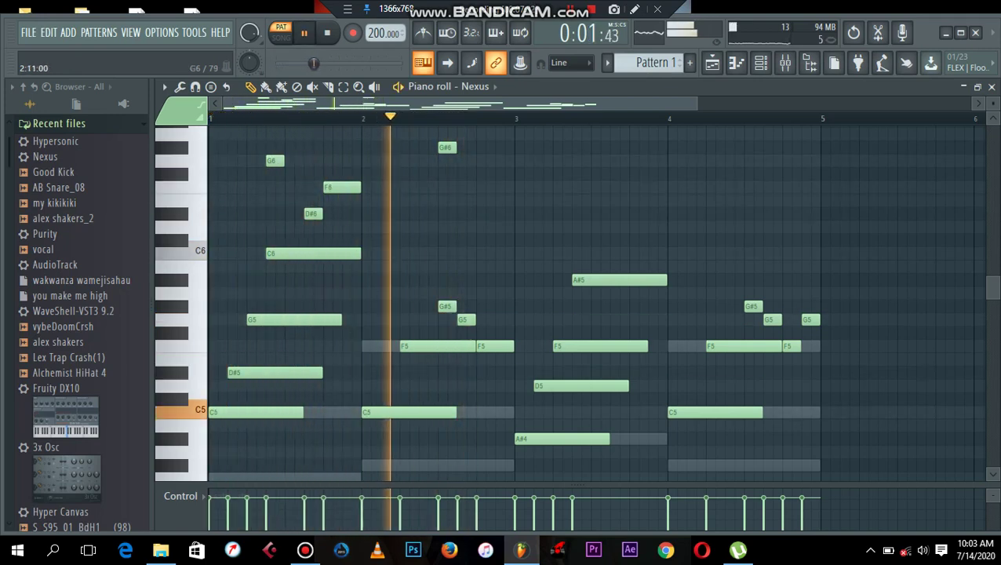
Step: Add four-step notes in bar 2, G6 at step 11 and F6 at step 13, and replay the pattern several times
click(460, 161)
click(479, 187)
key(space)
key(space)
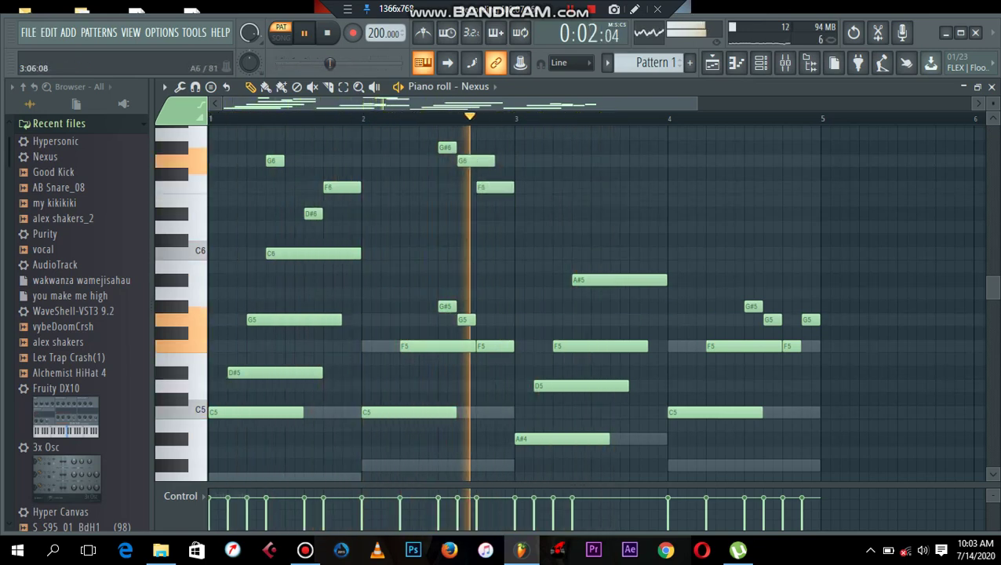
key(space)
key(space)
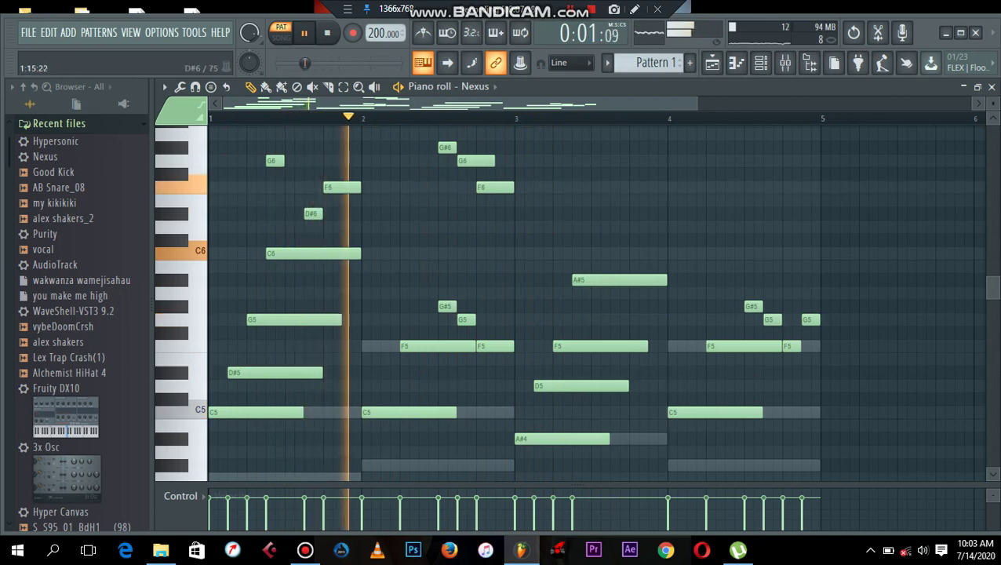
key(space)
key(space)
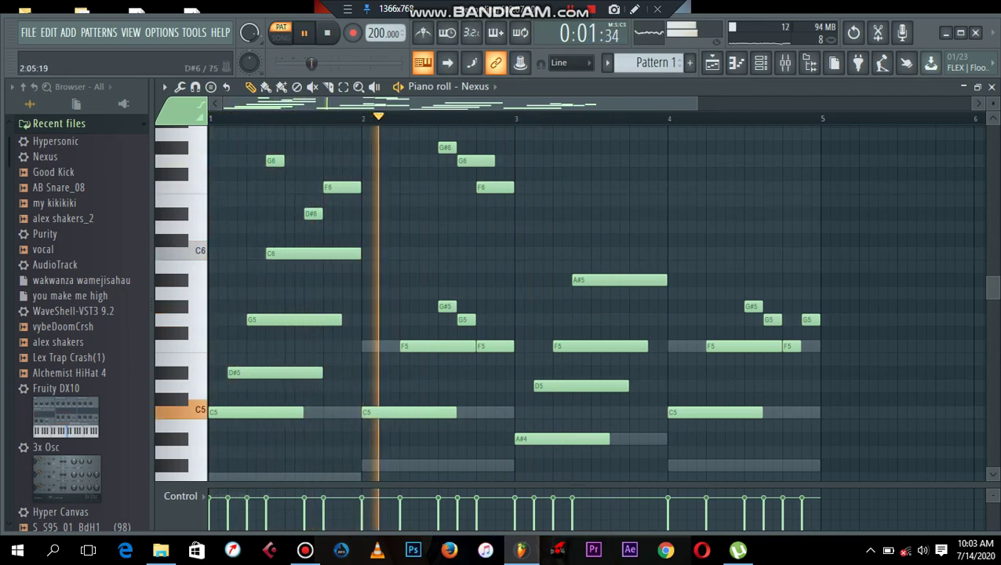
key(space)
Step: Place a four-step C6 note at step 1 of bar 2 and play the pattern
click(368, 253)
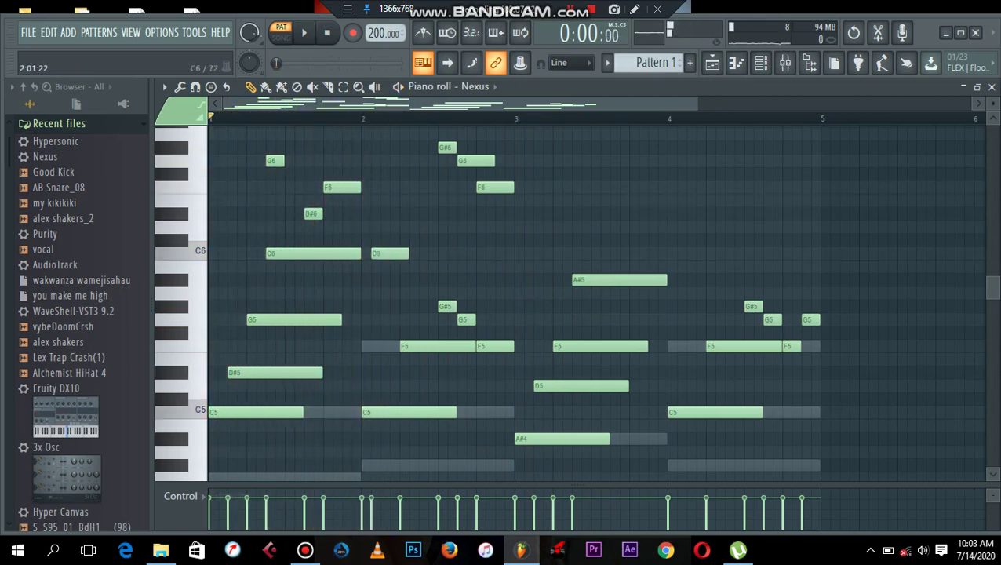
drag(380, 253, 370, 253)
key(space)
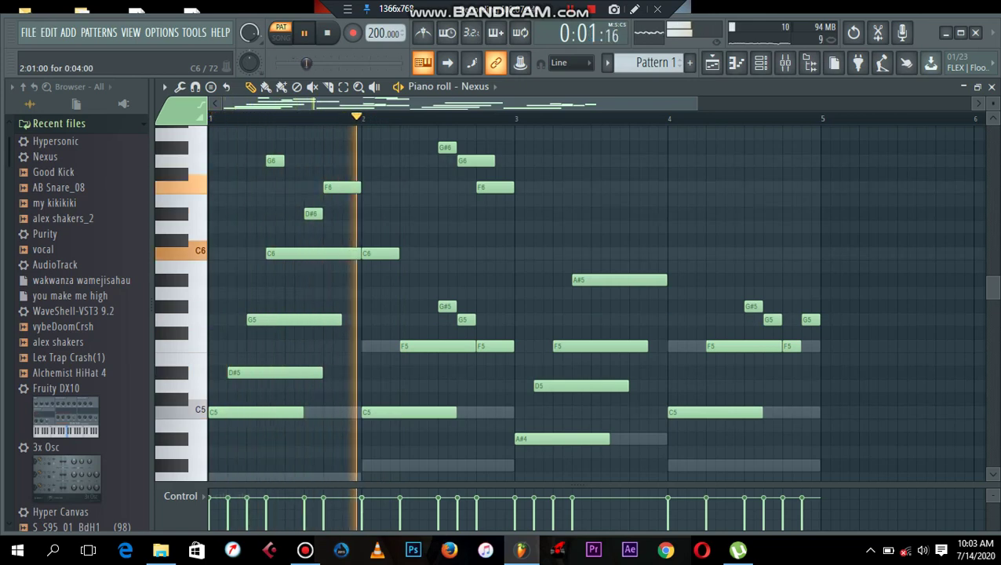
Step: Place a four-step A#5 note at step 1 of bar 3 and copy the notes above C6 from bars 1-2 into bars 3-4
key(space)
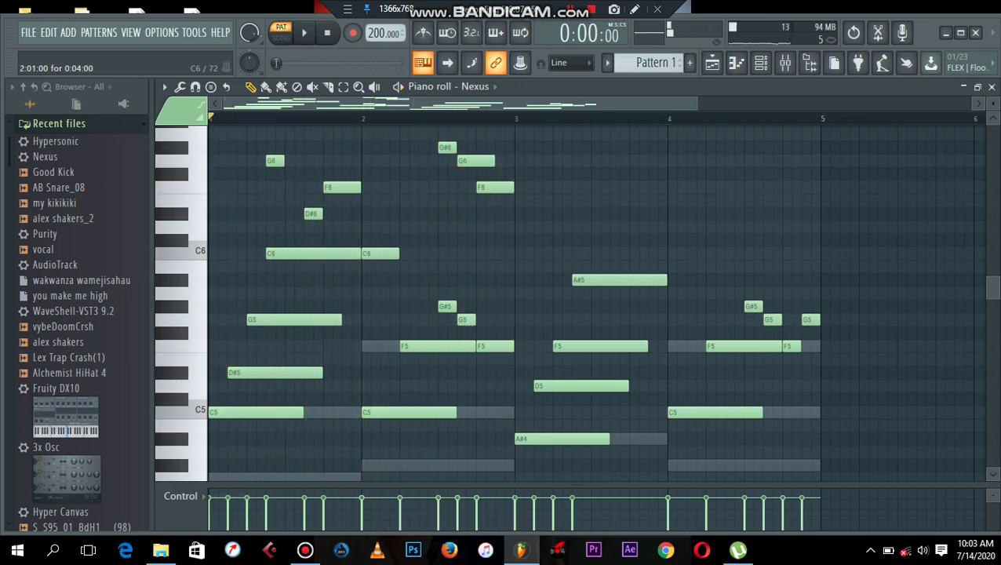
click(517, 280)
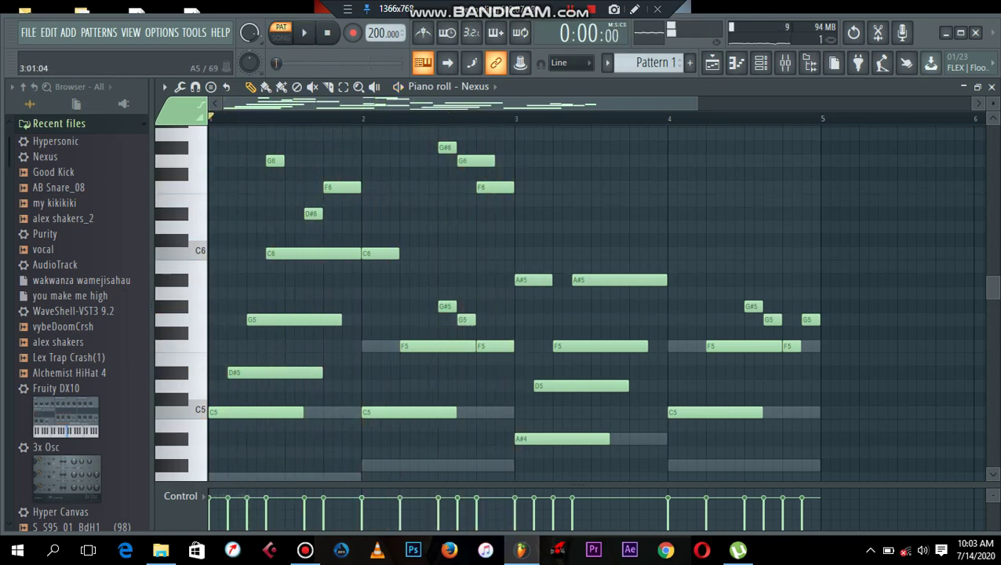
drag(552, 234, 262, 130)
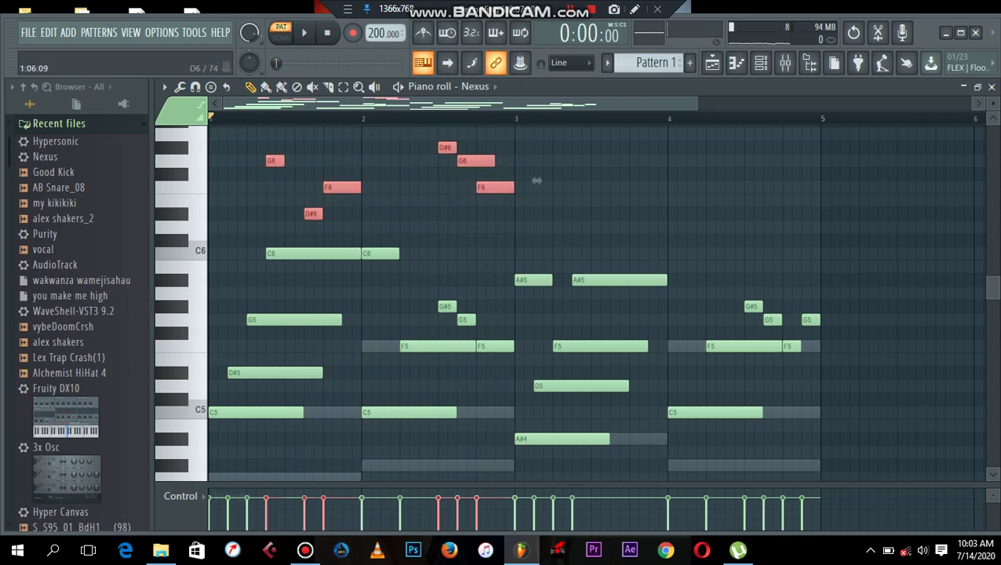
drag(536, 181, 842, 181)
key(ctrl+d)
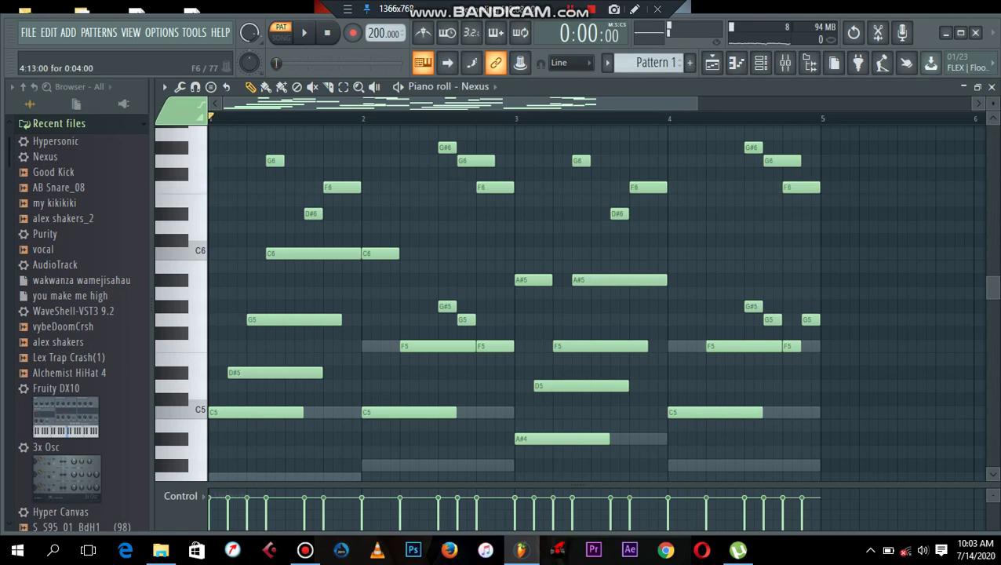
Step: Place a four-step C6 note at step 1 of bar 1, play the pattern and close the piano roll
drag(223, 253, 212, 254)
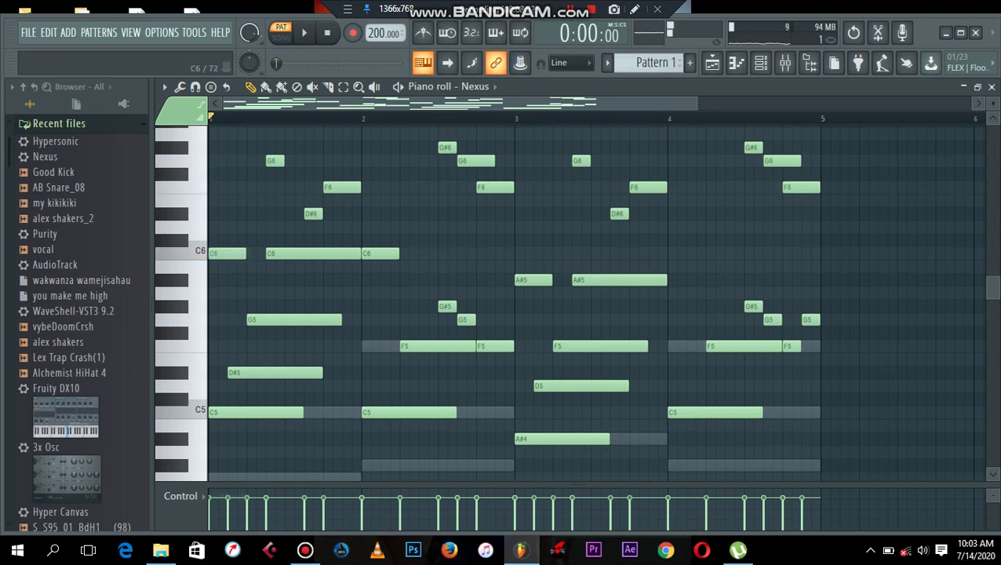
key(space)
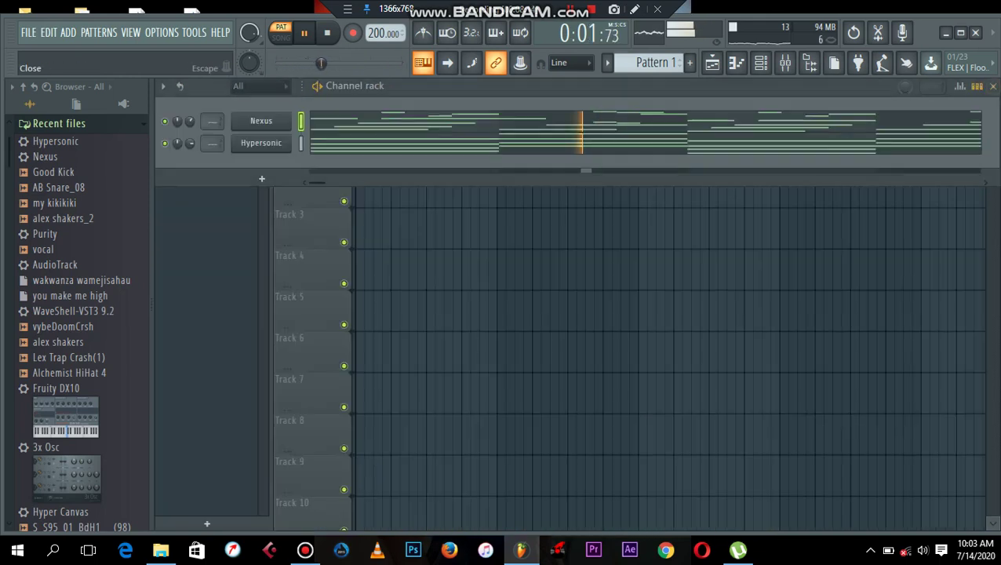
click(991, 86)
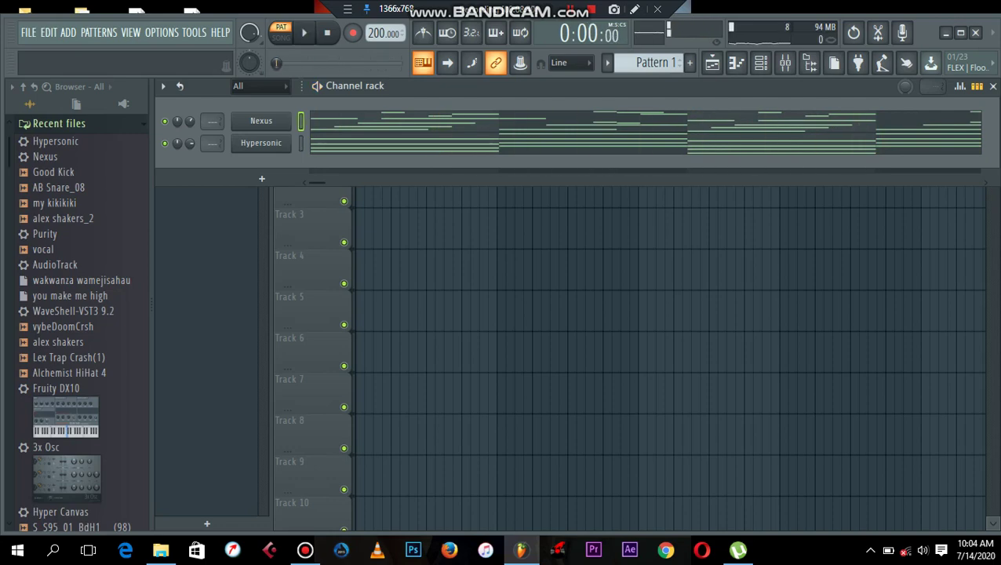
Step: Audition the recent shaker, snare and crash samples and add the alex shakers sample as a new channel above Nexus
click(64, 219)
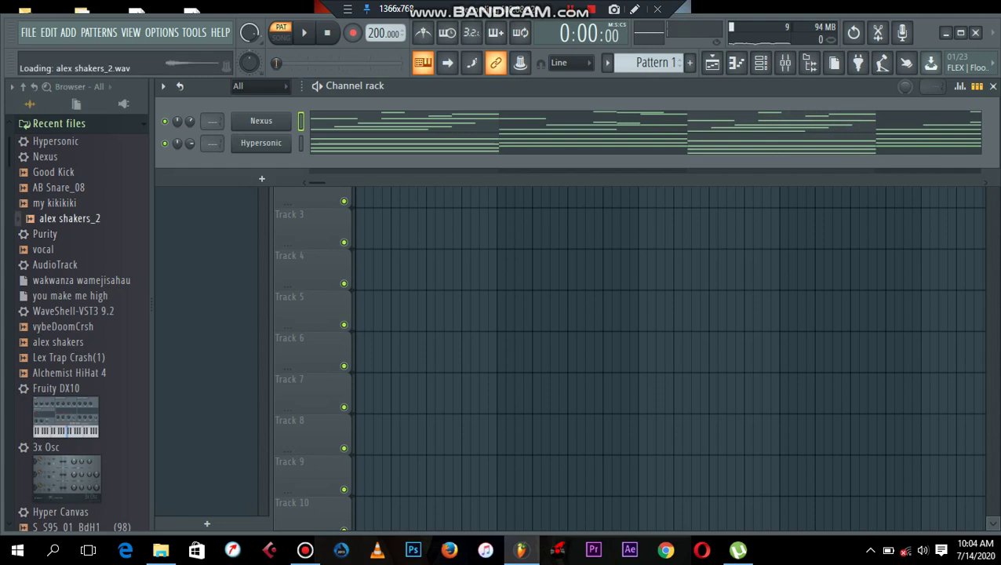
click(59, 187)
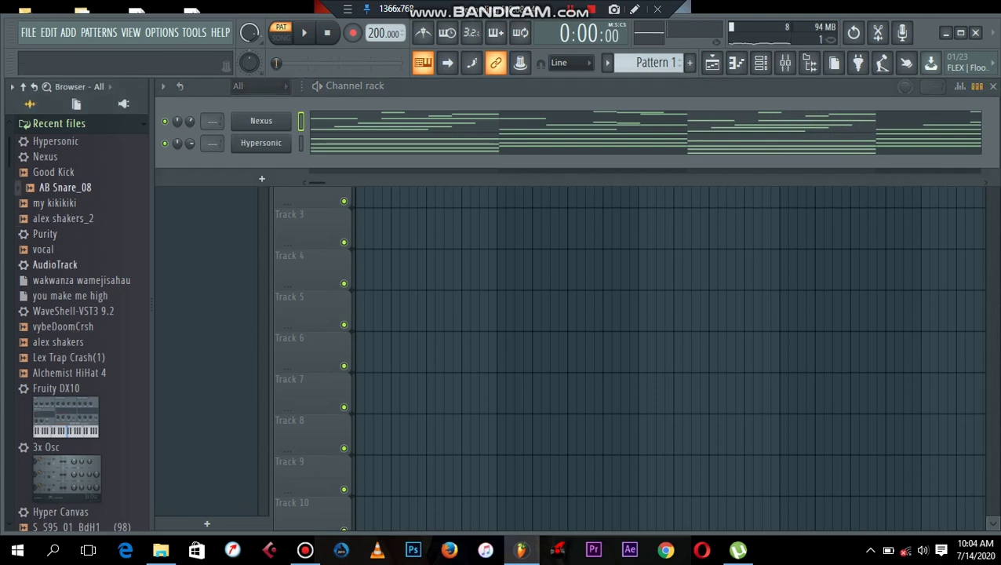
click(58, 342)
click(69, 356)
click(65, 342)
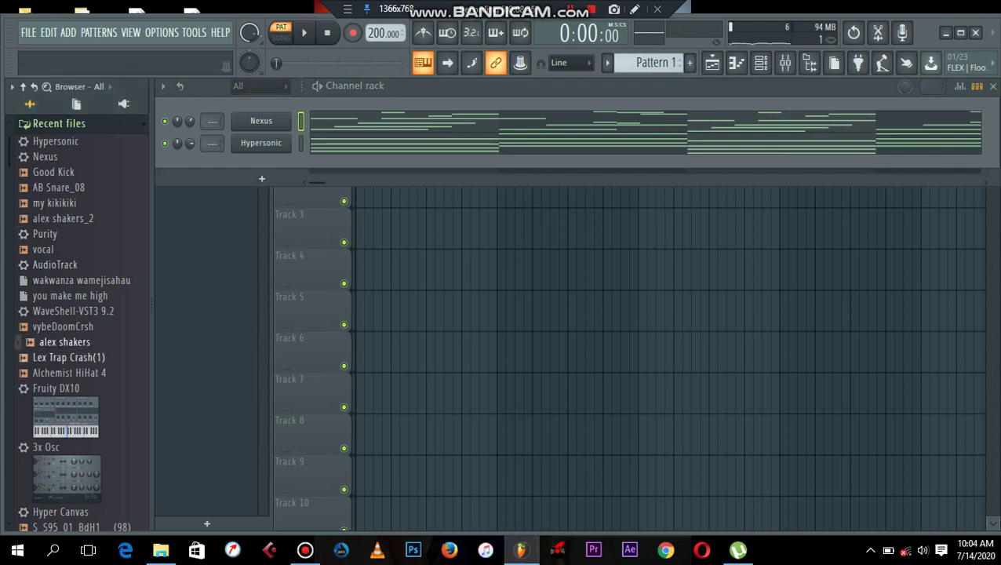
drag(263, 153, 284, 132)
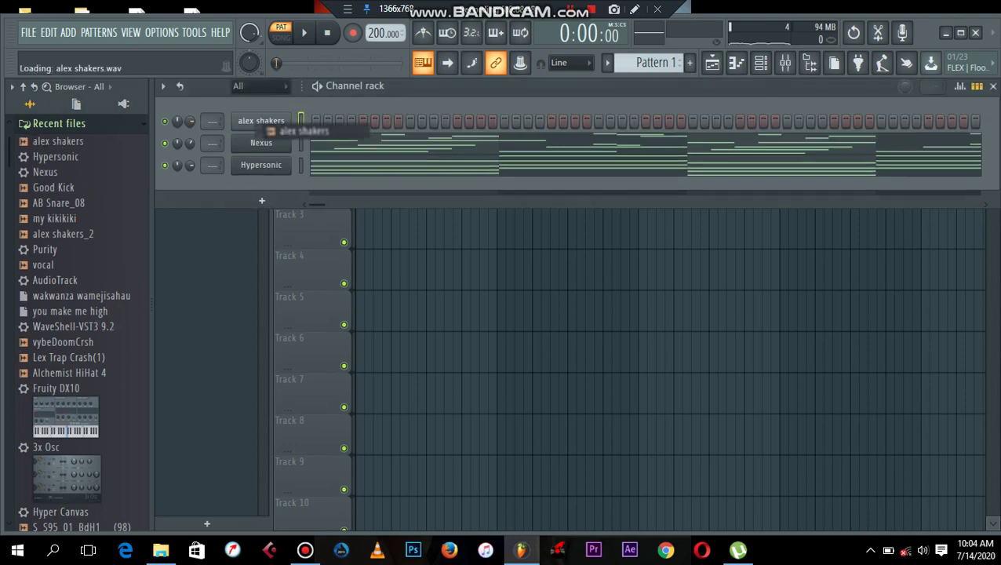
Step: Open the alex shakers channel's piano roll and place two-step C5 notes at steps 1, 7 and 13 of bar 1 while playing the pattern
right_click(287, 121)
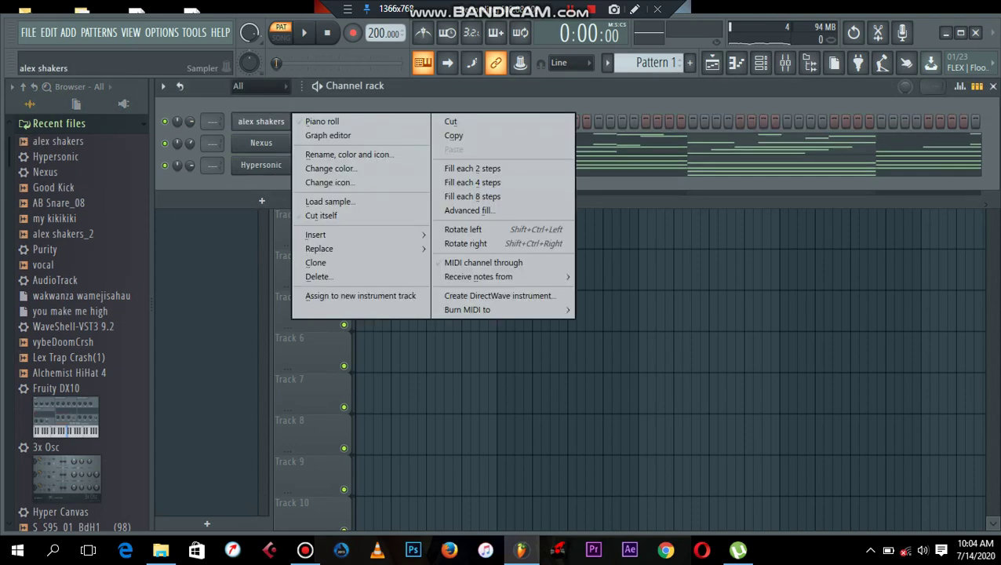
click(323, 122)
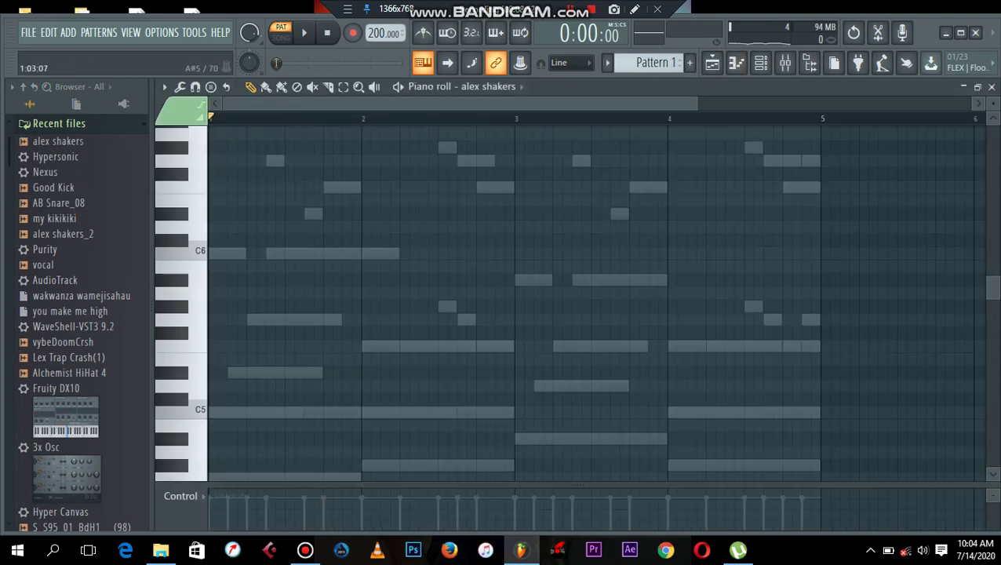
click(218, 411)
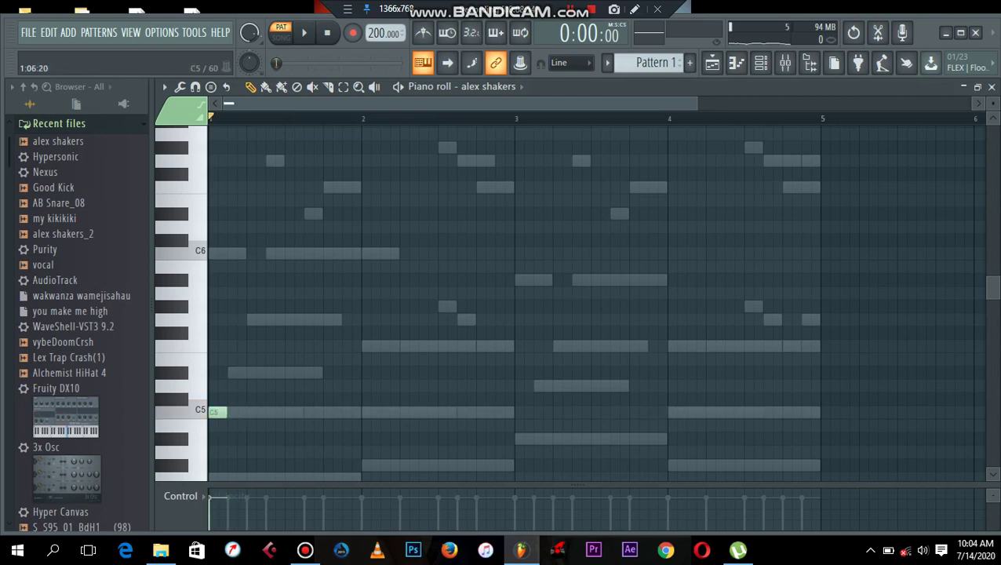
click(275, 412)
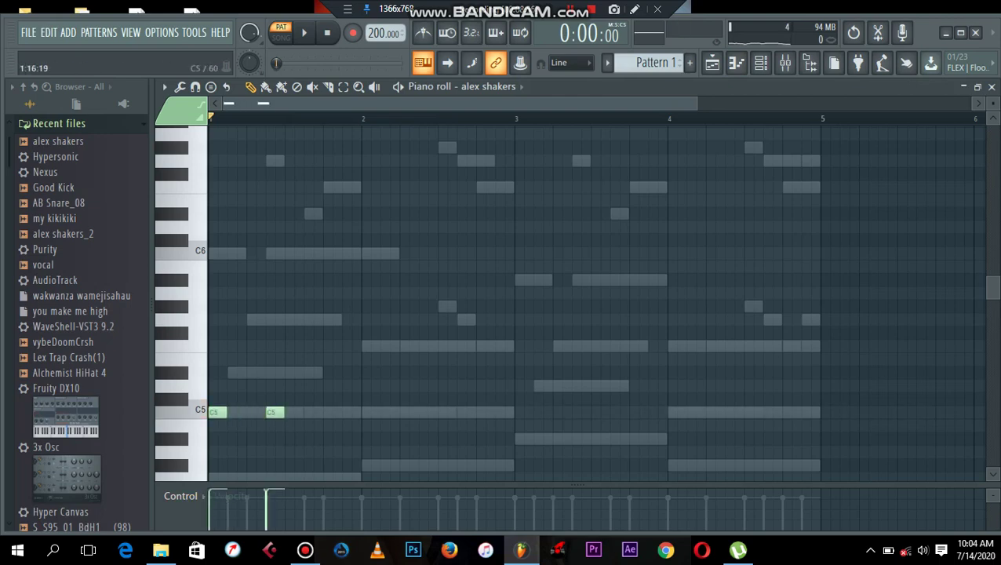
key(space)
click(332, 411)
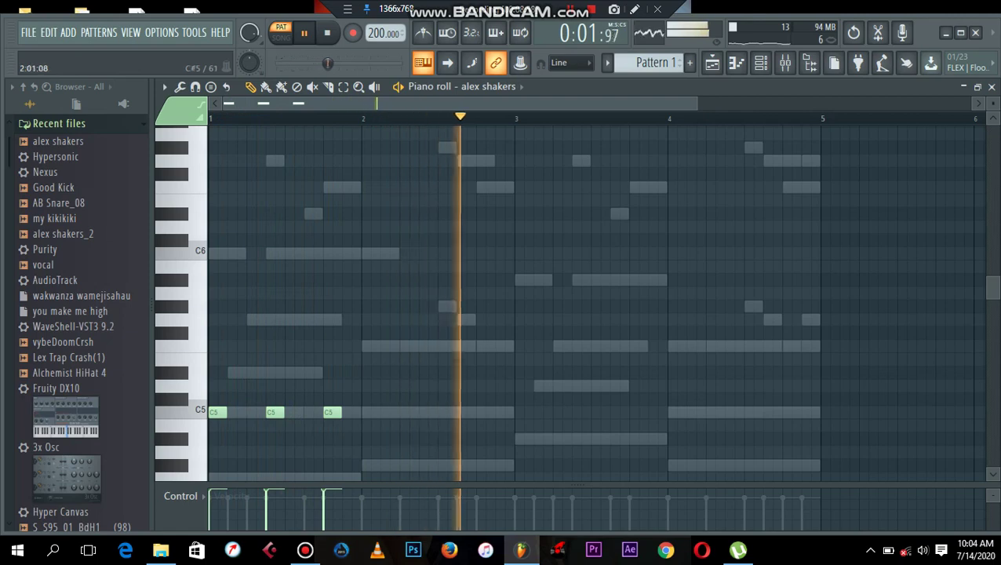
Step: Duplicate bar 1's shaker notes through bars 2-4, aligning the second half's copies with the start of bar 3
drag(181, 396, 361, 429)
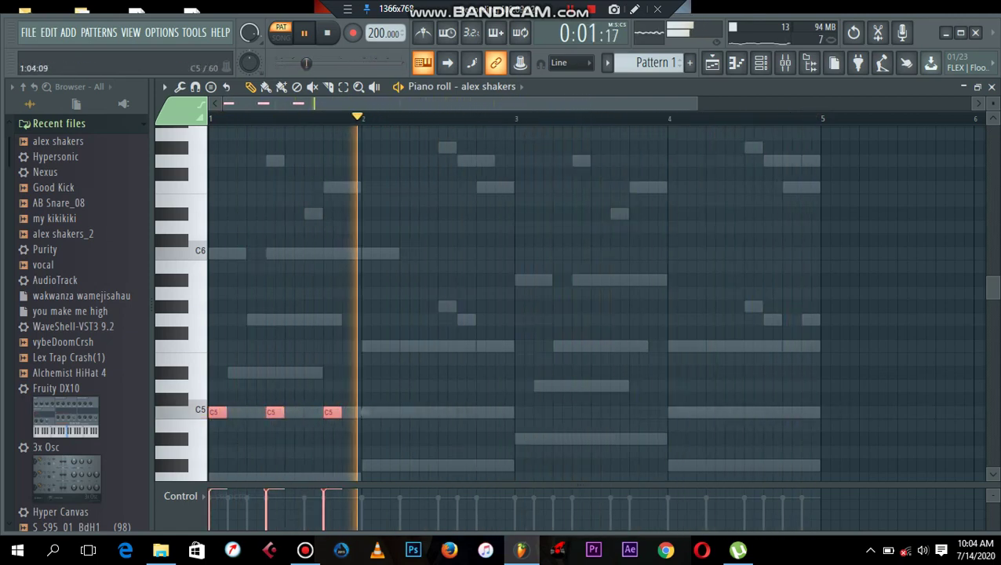
key(ctrl+b)
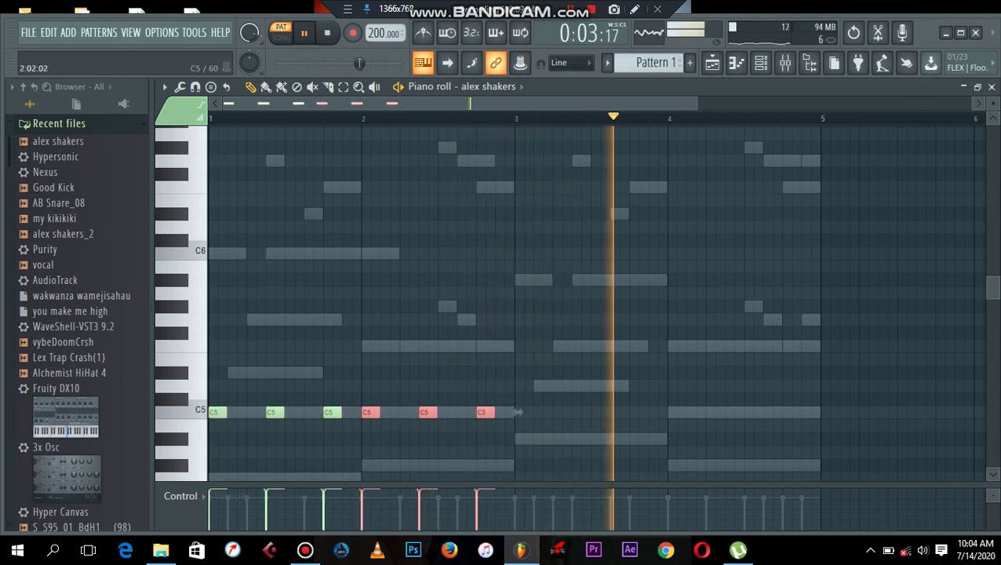
drag(560, 431, 208, 340)
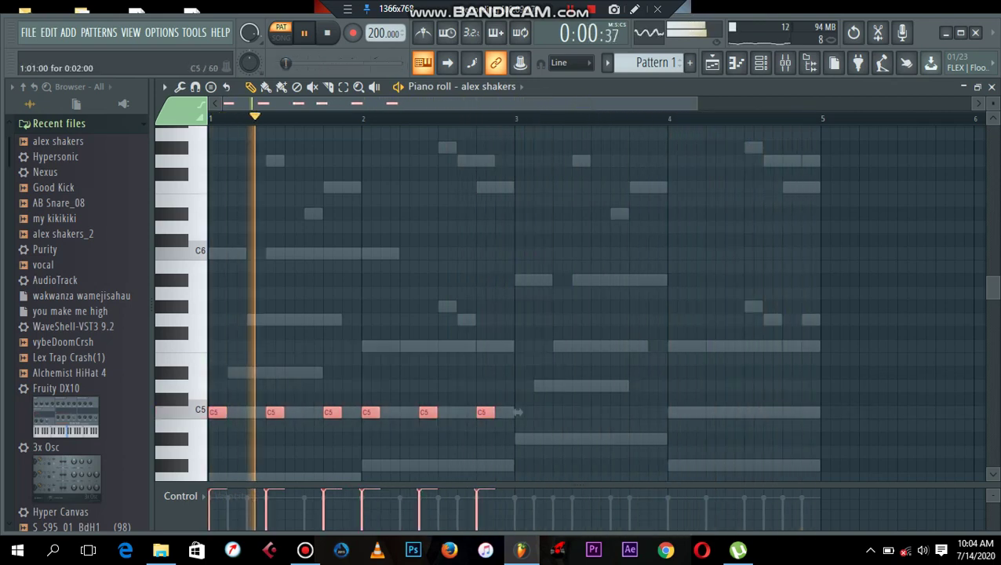
key(ctrl+b)
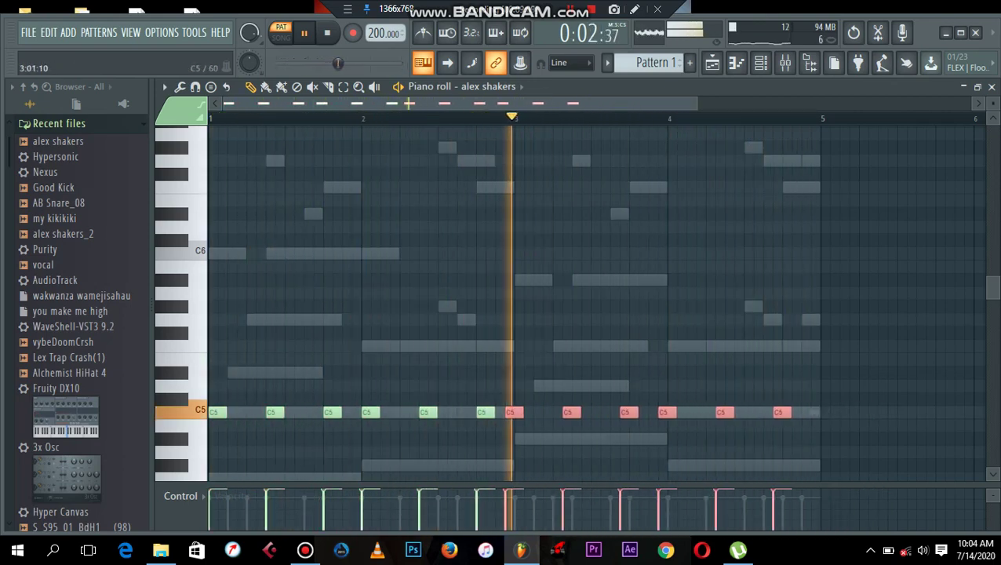
drag(519, 411, 528, 412)
ctrl+click(617, 293)
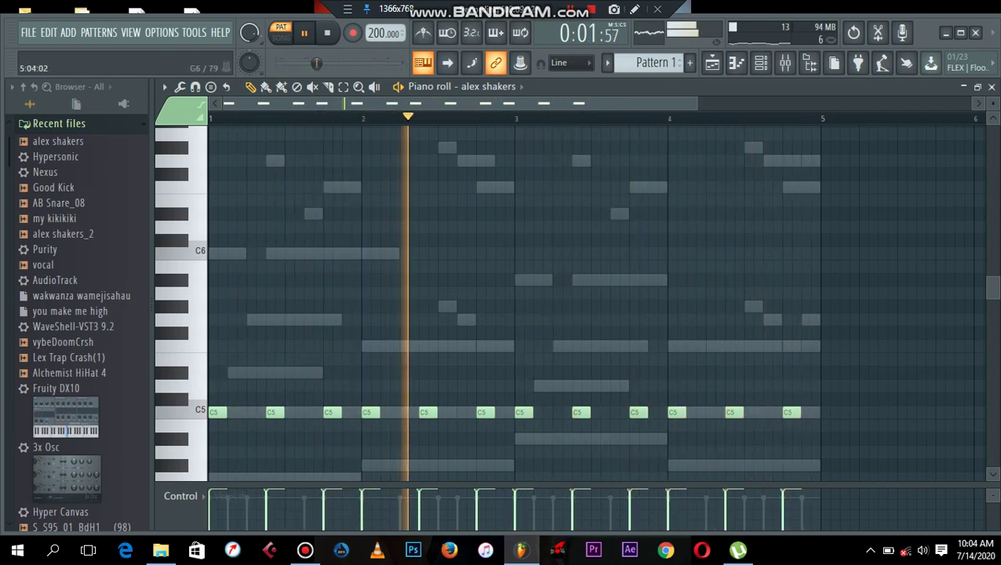
Step: Close the shaker piano roll, mute the Hypersonic channel and play the pattern without it
click(991, 86)
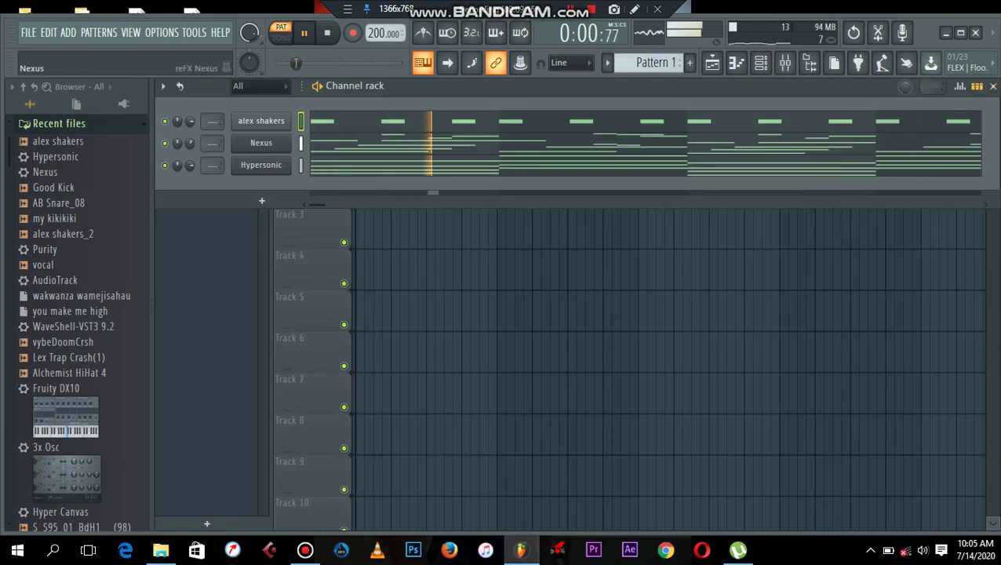
key(space)
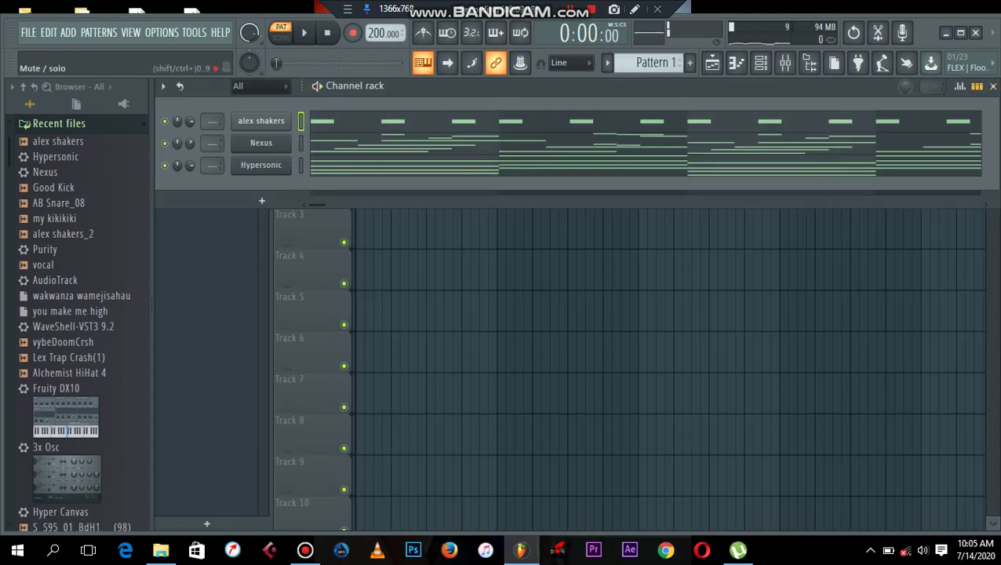
right_click(164, 144)
click(200, 155)
key(space)
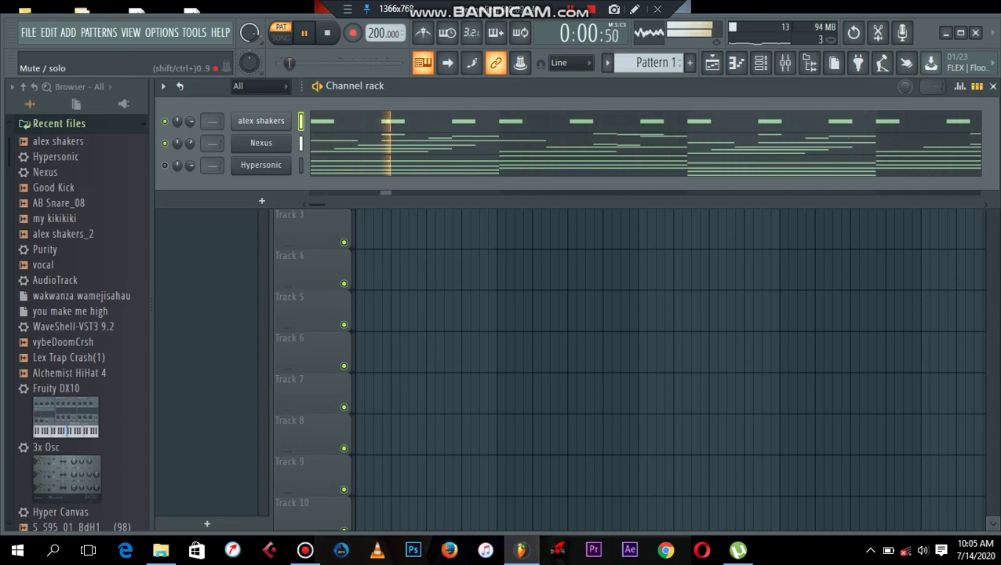
key(space)
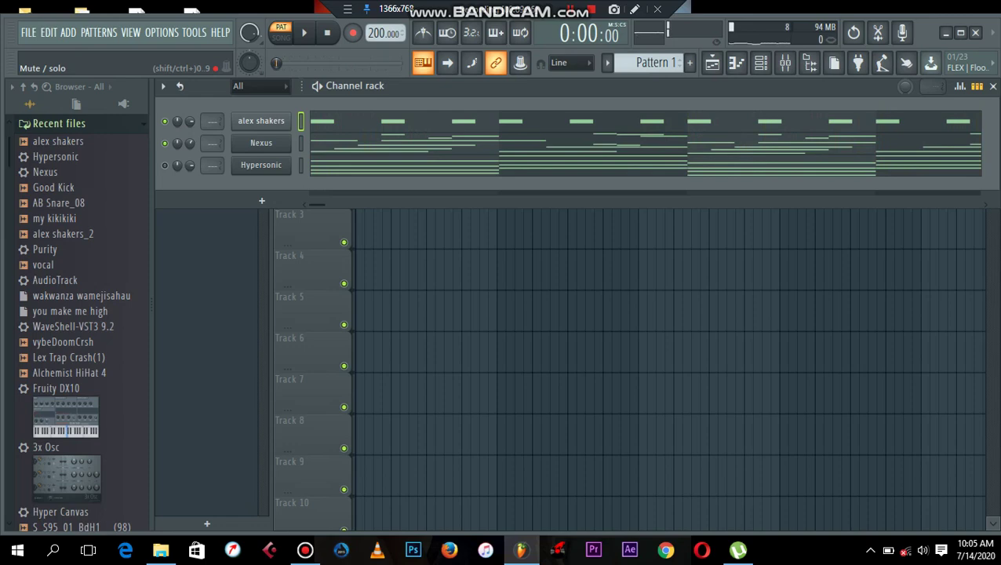